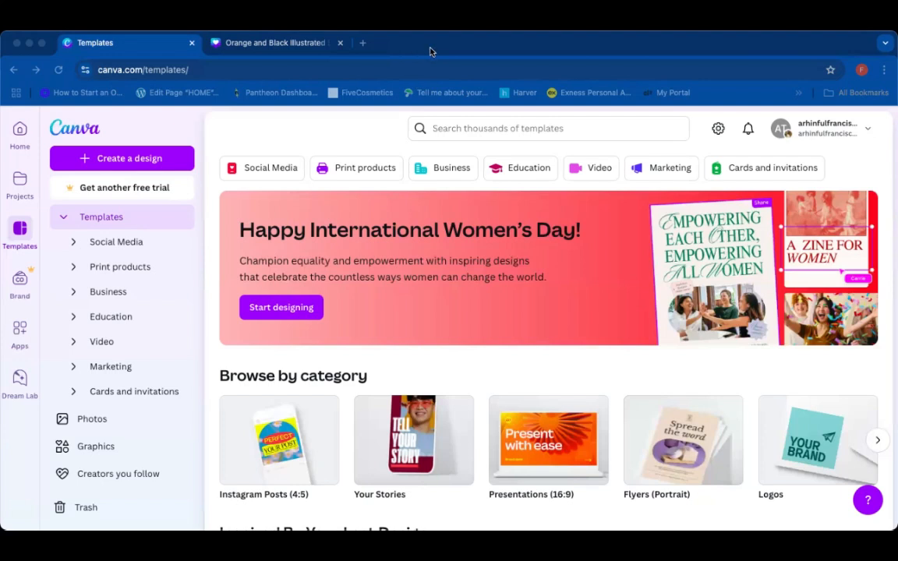
Step: Search the templates for "church flyer"
{"action": "left_click", "coordinate": [561, 132]}
{"action": "left_click", "coordinate": [585, 119]}
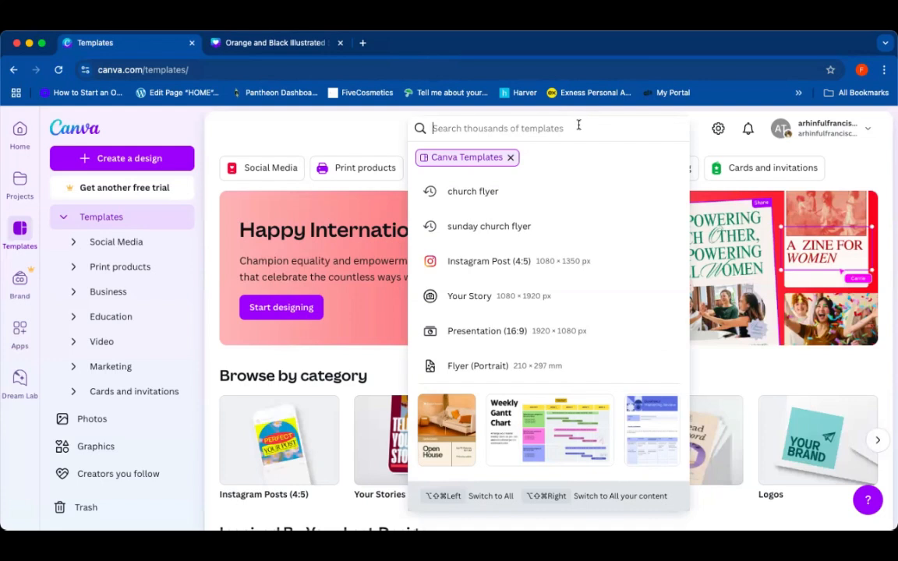
{"action": "type", "text": "chu"}
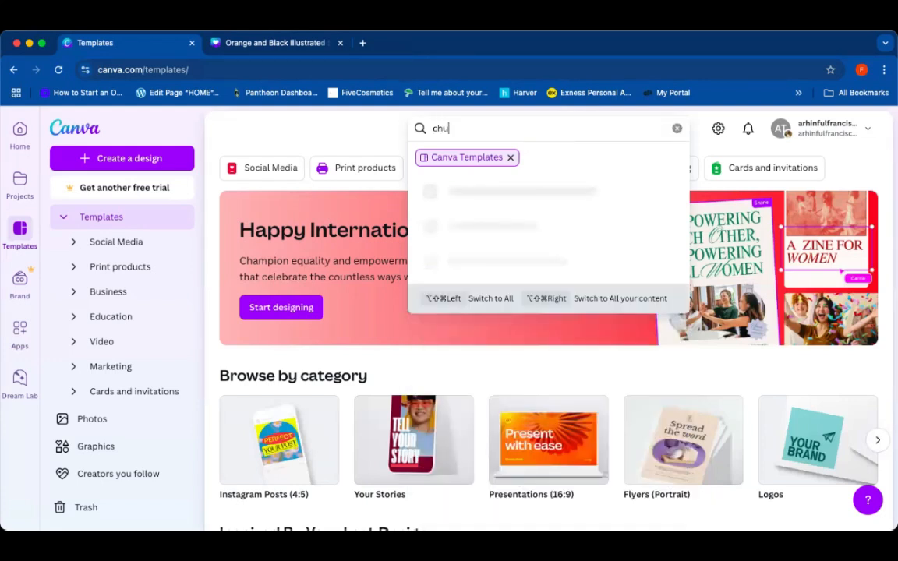
{"action": "type", "text": "rch flyer"}
{"action": "key", "text": "Return"}
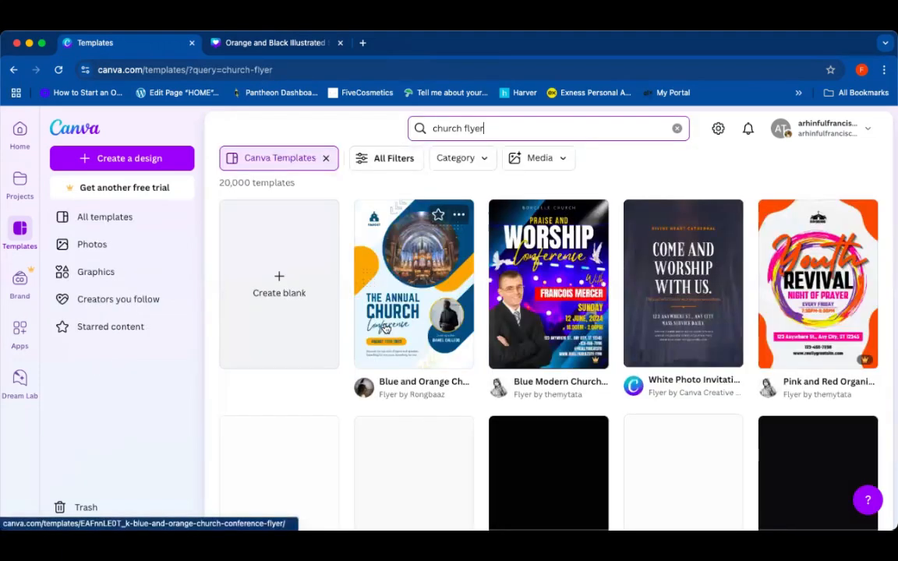
Step: Filter the church flyer results to the Instagram Post (4:5) category
{"action": "scroll", "coordinate": [384, 329], "scroll_direction": "down", "scroll_amount": 10}
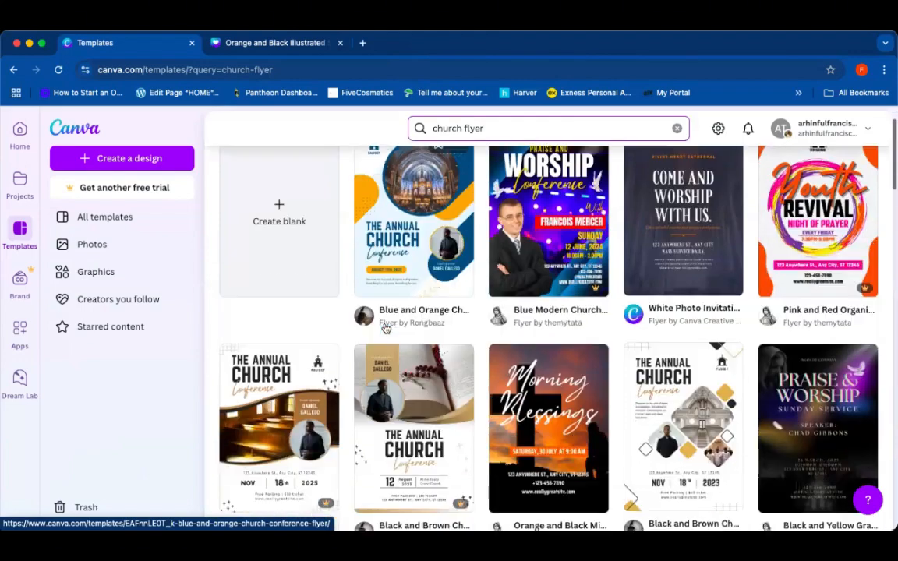
{"action": "scroll", "coordinate": [384, 329], "scroll_direction": "up", "scroll_amount": 10}
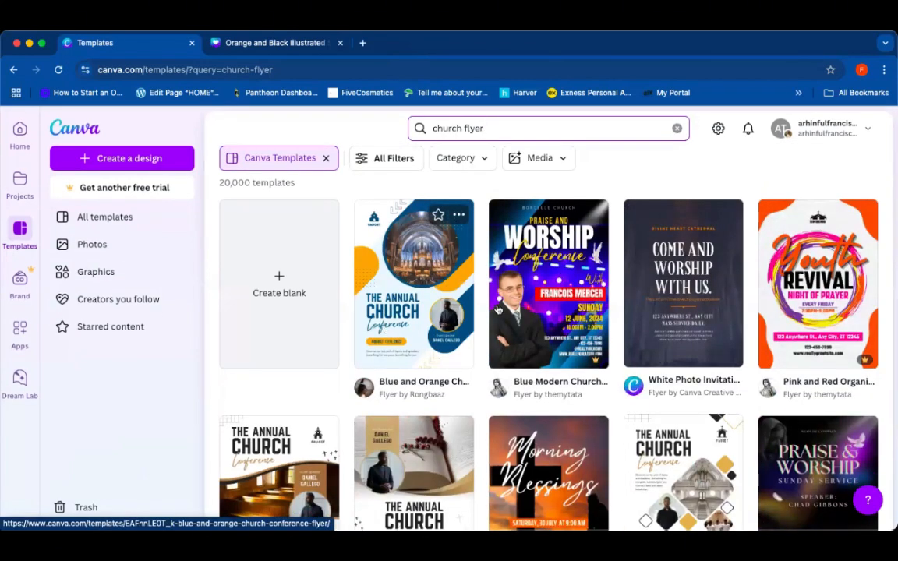
{"action": "left_click", "coordinate": [477, 160]}
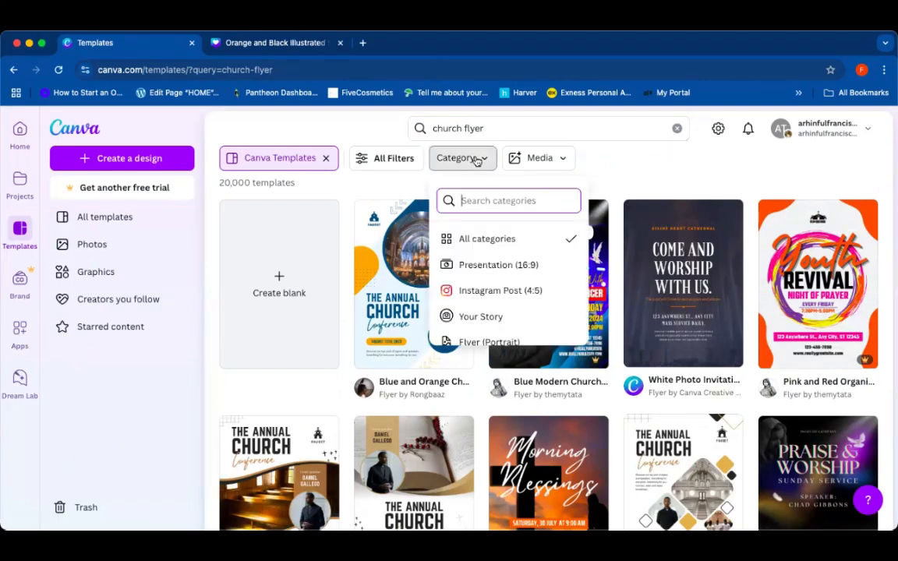
{"action": "left_click", "coordinate": [494, 292]}
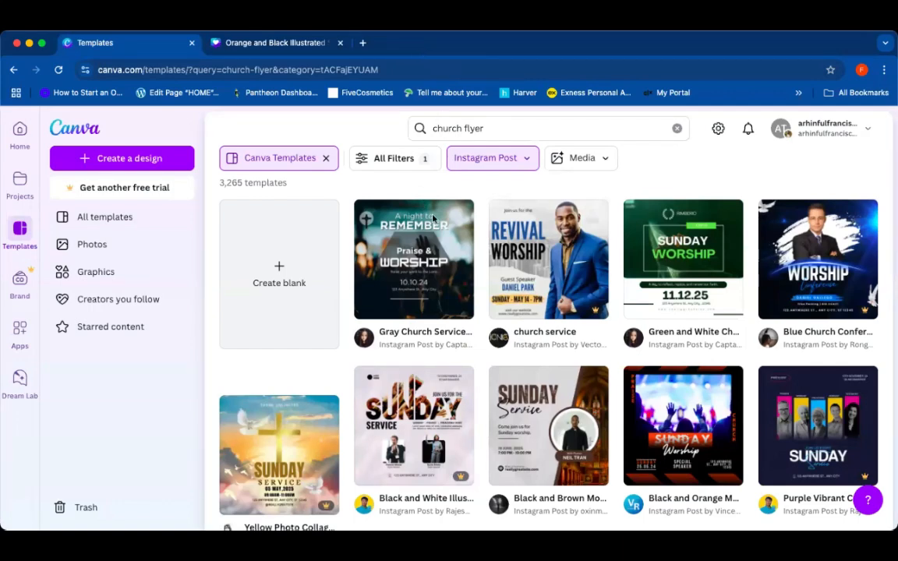
Step: Browse the results and open the Orange and Black Illustrated Sunday Service Instagram Post template for customizing
{"action": "scroll", "coordinate": [449, 306], "scroll_direction": "down", "scroll_amount": 5}
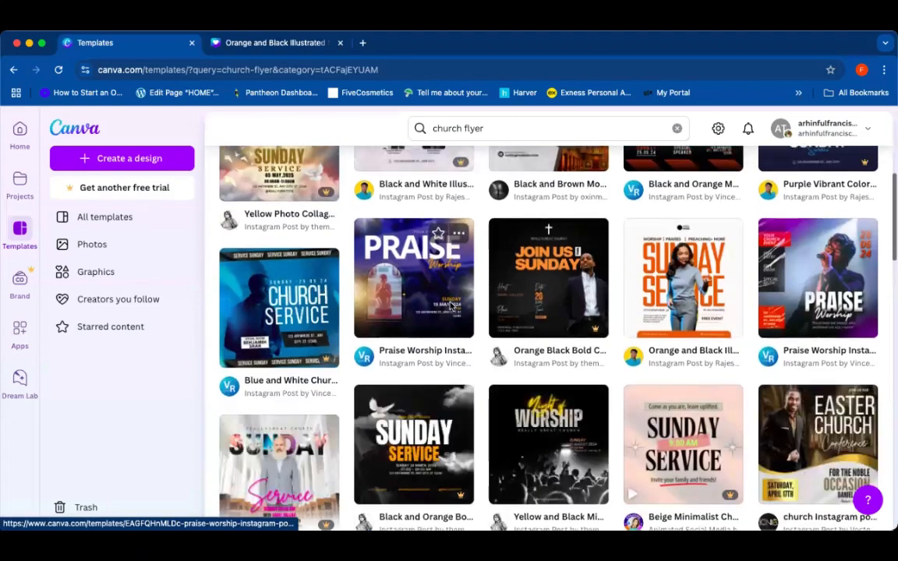
{"action": "scroll", "coordinate": [449, 306], "scroll_direction": "up", "scroll_amount": 2}
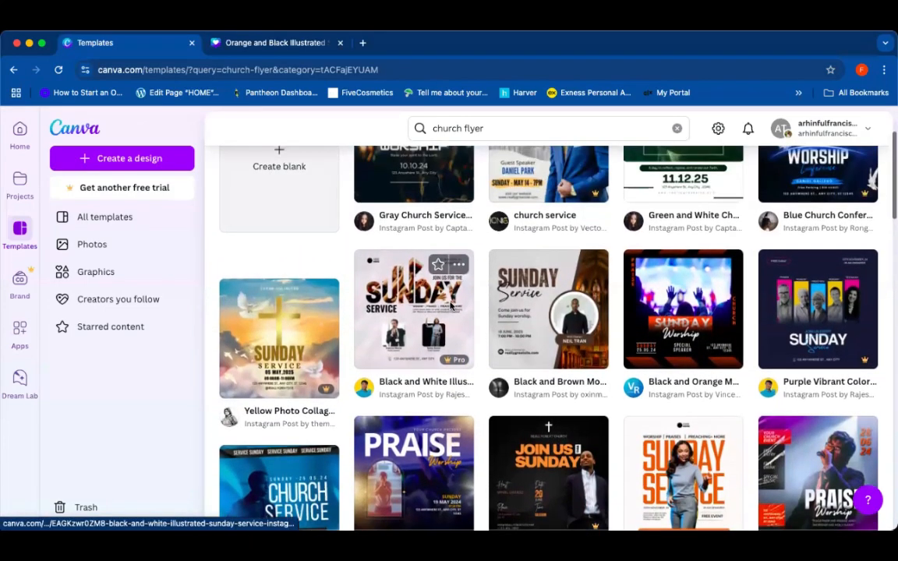
{"action": "scroll", "coordinate": [450, 307], "scroll_direction": "down", "scroll_amount": 2}
{"action": "scroll", "coordinate": [451, 307], "scroll_direction": "down", "scroll_amount": 3}
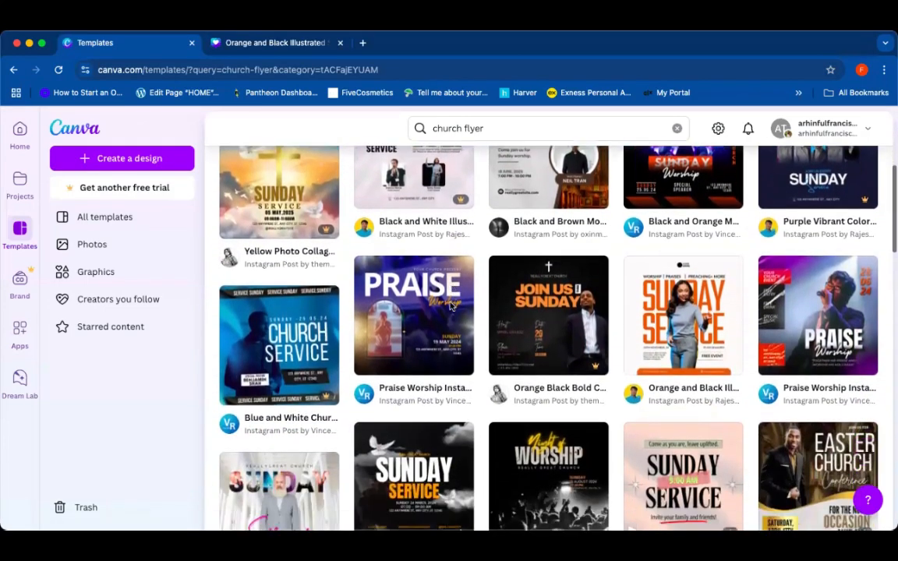
{"action": "scroll", "coordinate": [450, 306], "scroll_direction": "down", "scroll_amount": 6}
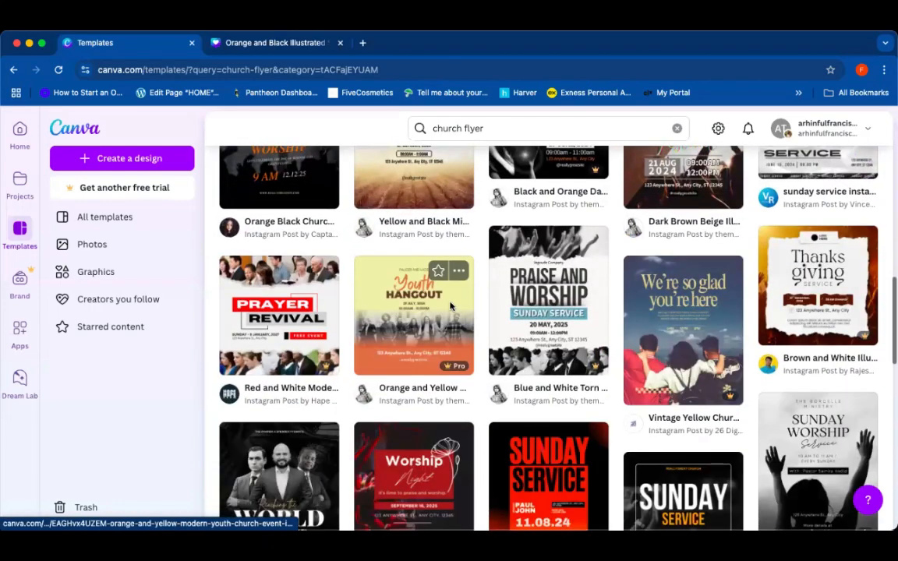
{"action": "scroll", "coordinate": [450, 306], "scroll_direction": "down", "scroll_amount": 1}
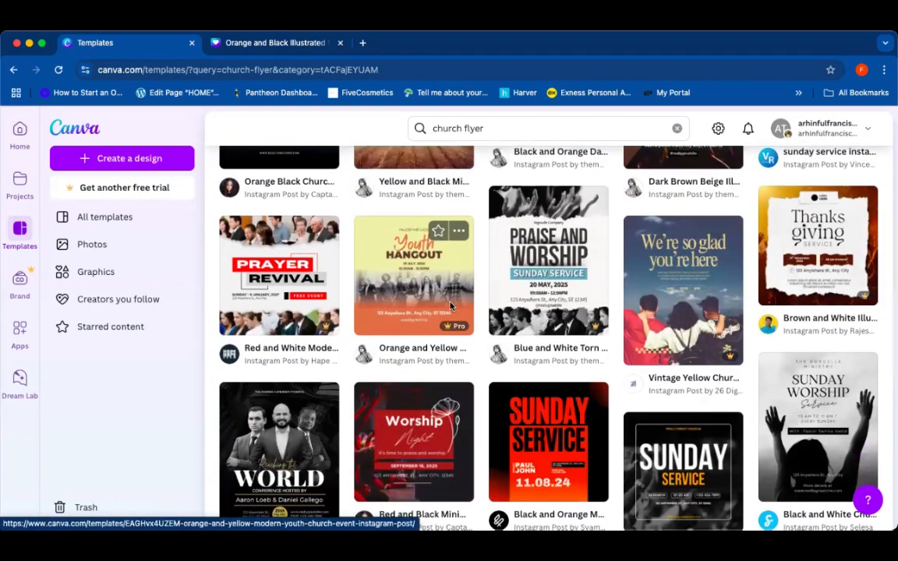
{"action": "scroll", "coordinate": [450, 306], "scroll_direction": "up", "scroll_amount": 8}
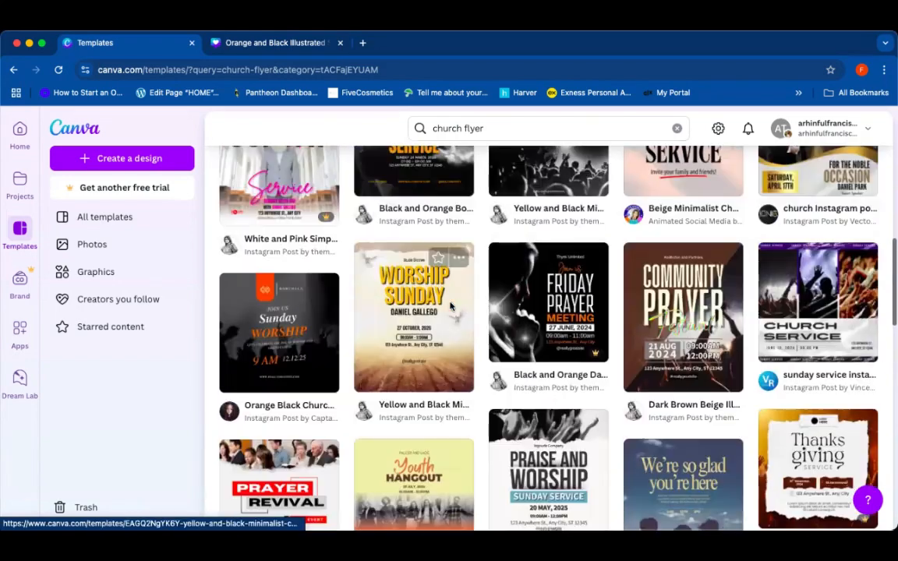
{"action": "scroll", "coordinate": [451, 307], "scroll_direction": "up", "scroll_amount": 5}
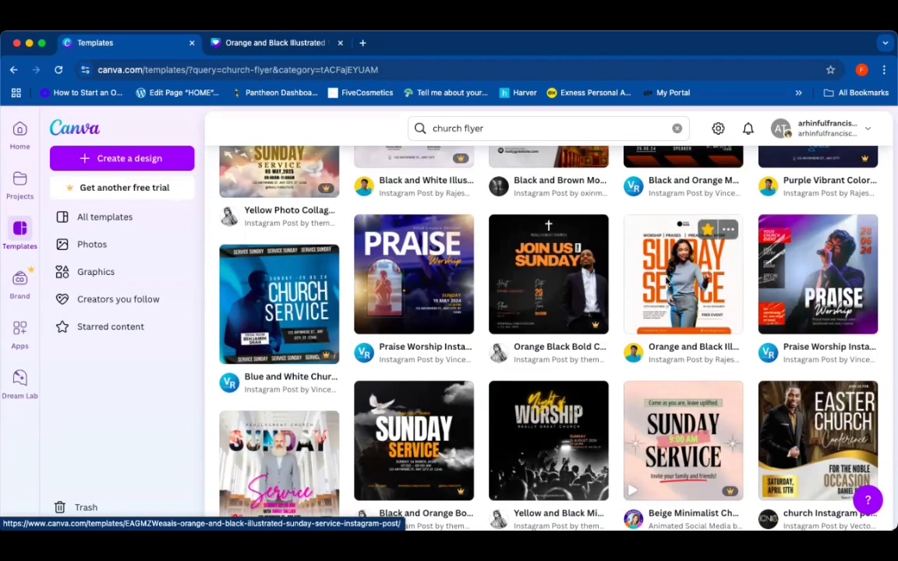
{"action": "left_click", "coordinate": [686, 273]}
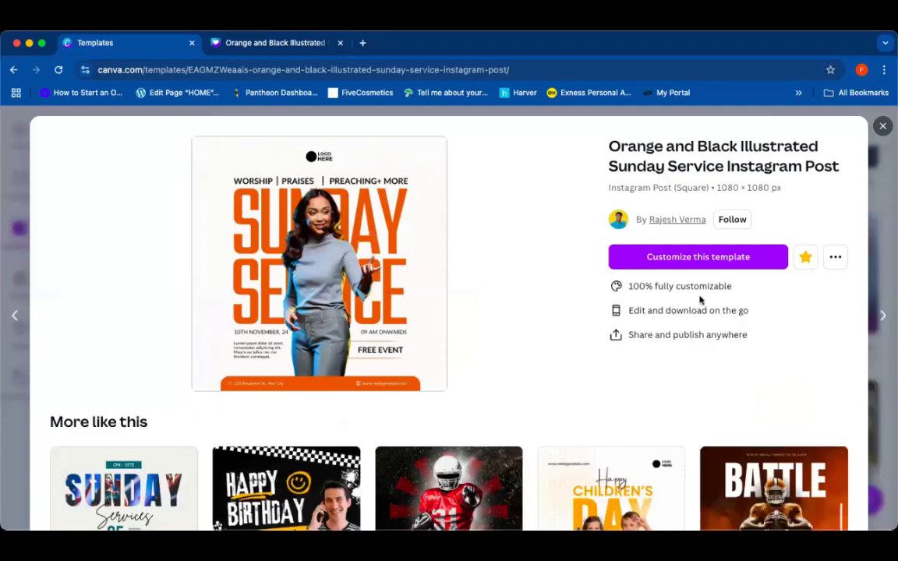
{"action": "left_click", "coordinate": [680, 257]}
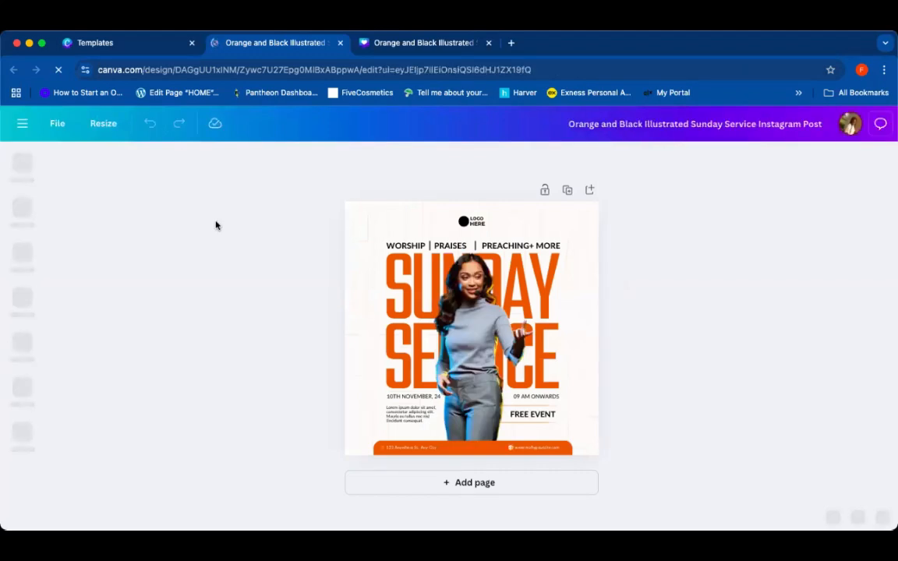
Step: Return to the template results and review the Orange and Black Illustrated Sunday Service template preview again
{"action": "left_click", "coordinate": [109, 43]}
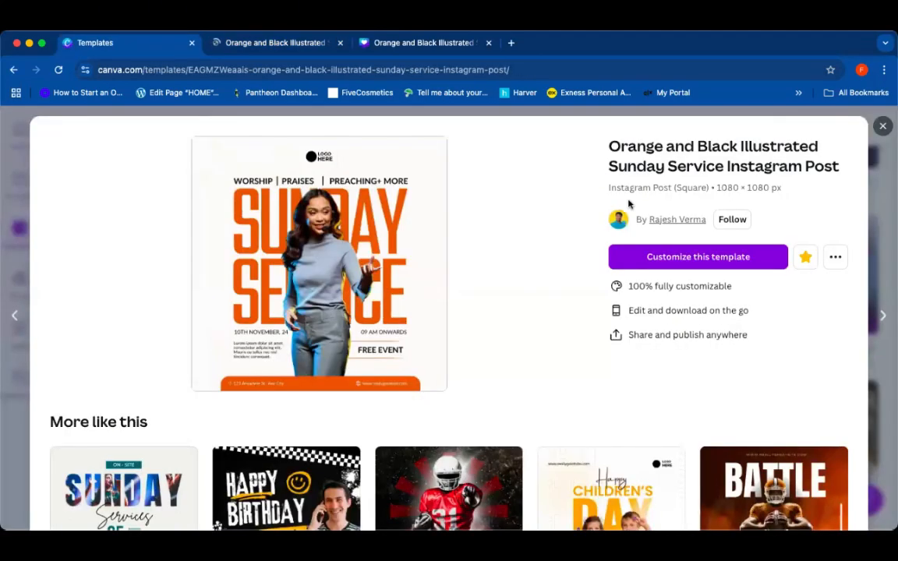
{"action": "left_click", "coordinate": [884, 126]}
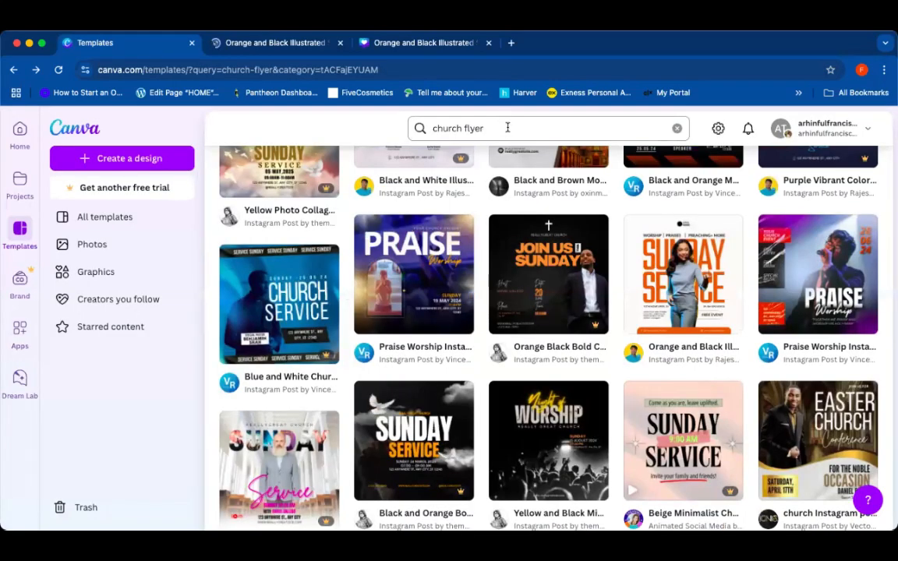
{"action": "scroll", "coordinate": [503, 226], "scroll_direction": "up", "scroll_amount": 5}
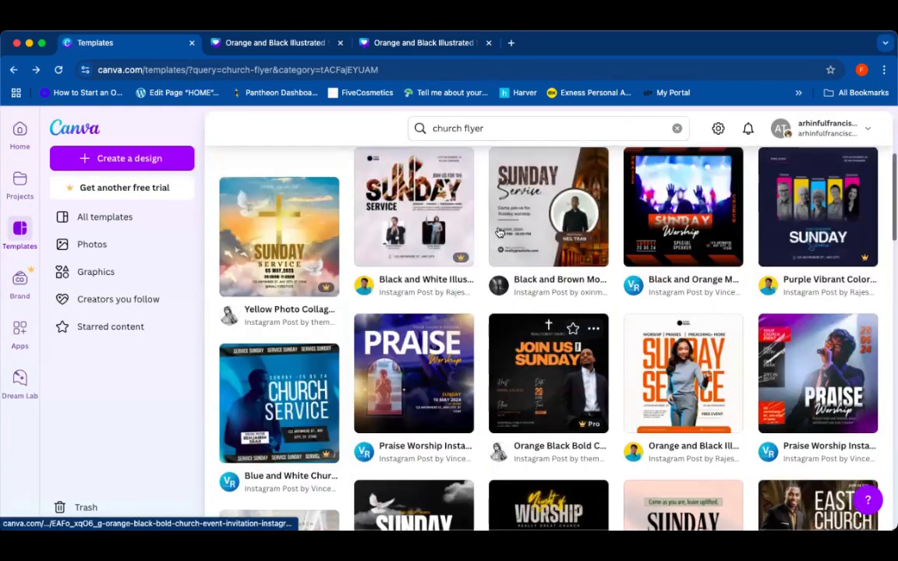
{"action": "scroll", "coordinate": [577, 265], "scroll_direction": "down", "scroll_amount": 3}
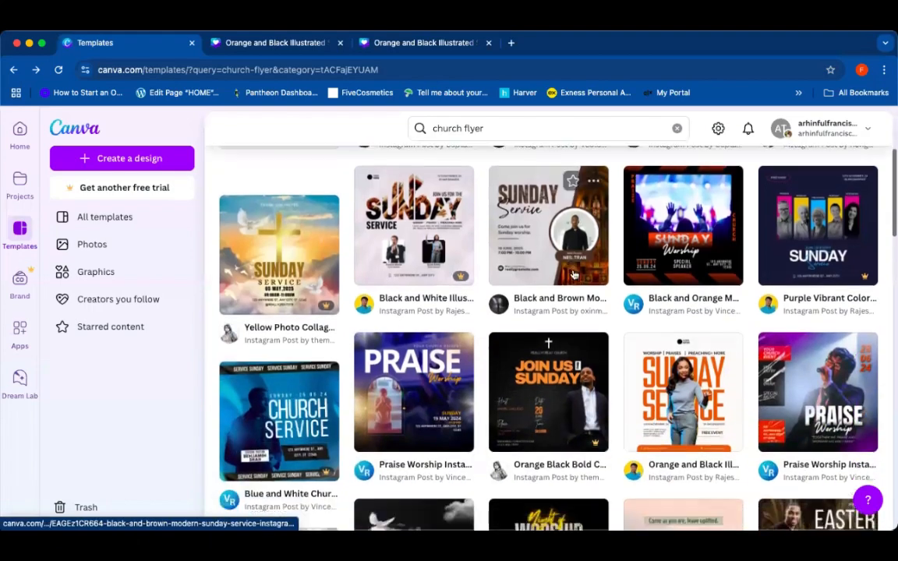
{"action": "scroll", "coordinate": [651, 262], "scroll_direction": "down", "scroll_amount": 1}
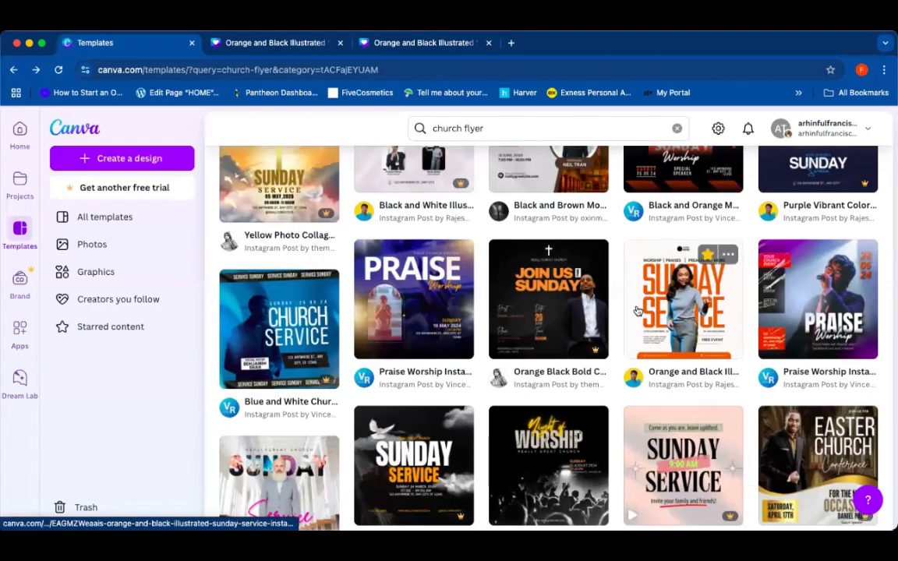
{"action": "left_click", "coordinate": [667, 376]}
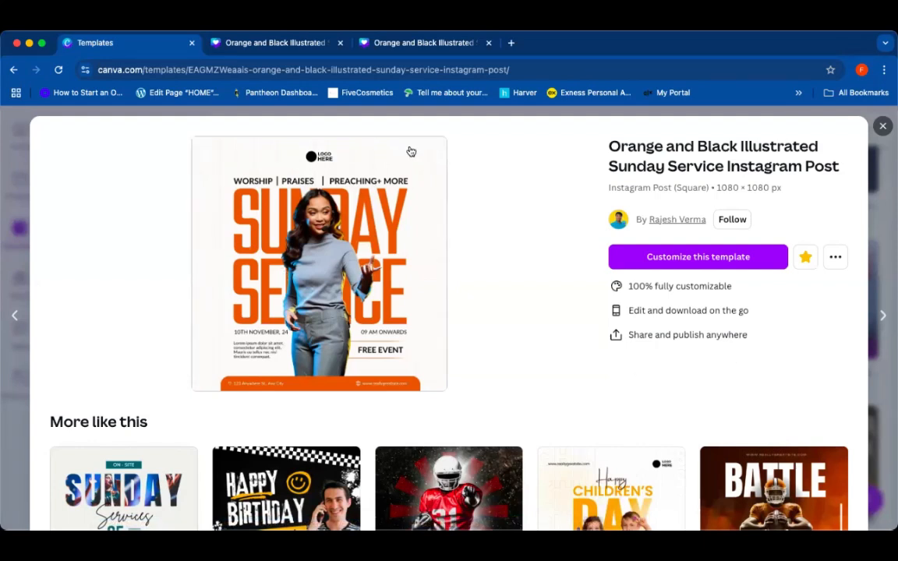
{"action": "mouse_move", "coordinate": [671, 466]}
{"action": "left_click", "coordinate": [882, 126]}
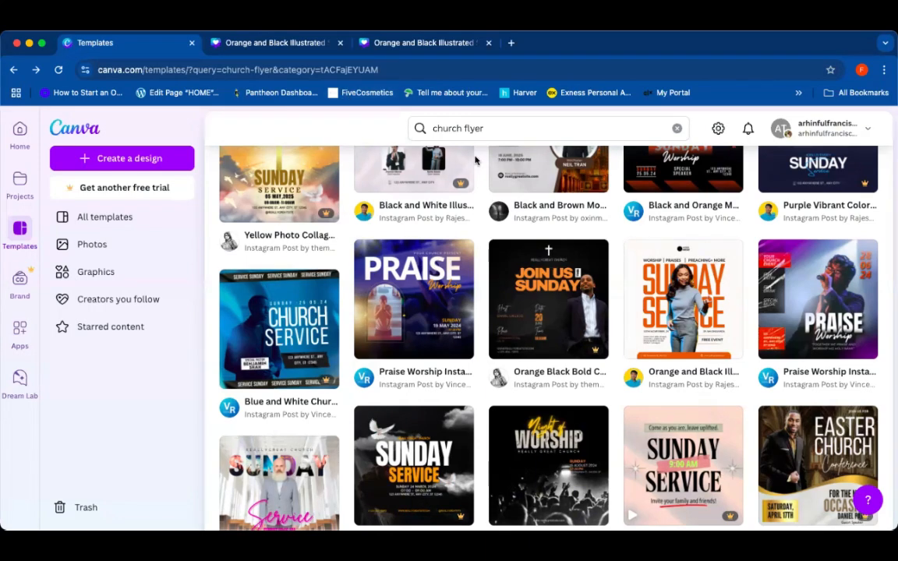
{"action": "scroll", "coordinate": [476, 159], "scroll_direction": "up", "scroll_amount": 5}
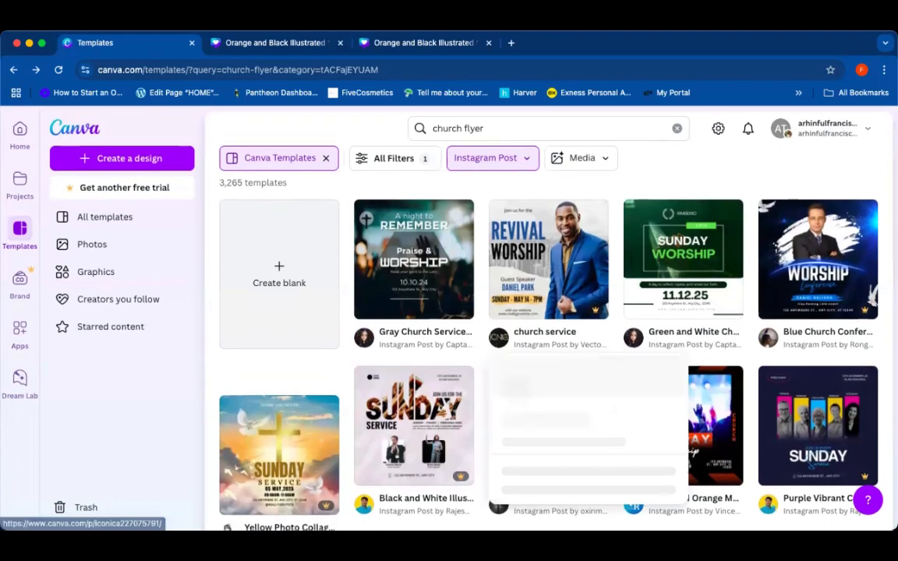
Step: In the opened design, replace the SUNDAY heading text with WEDNESDAY
{"action": "left_click", "coordinate": [268, 43]}
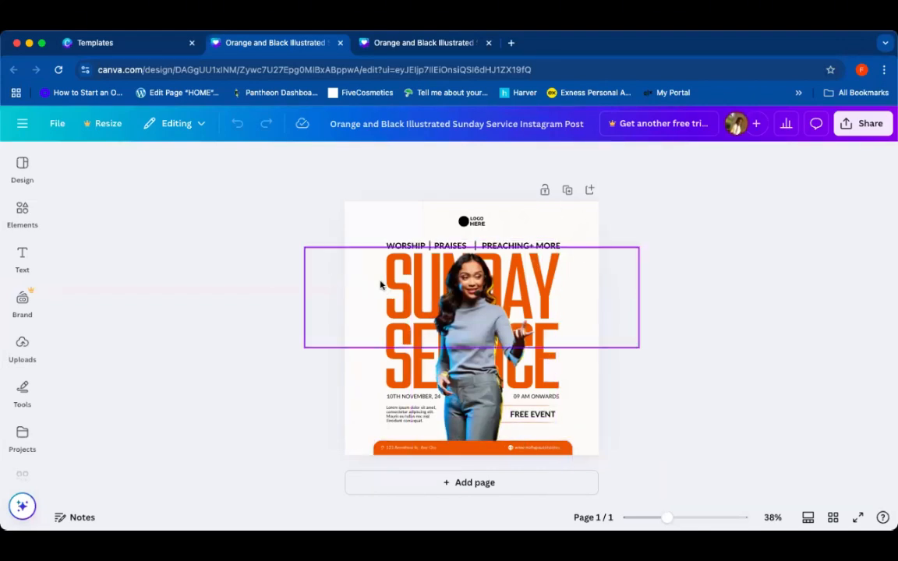
{"action": "left_click", "coordinate": [387, 344]}
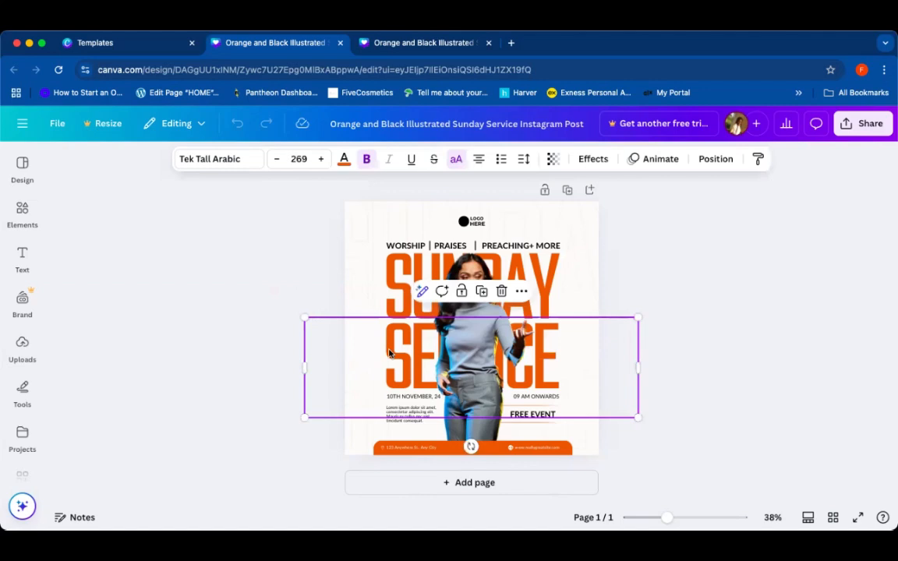
{"action": "left_click", "coordinate": [406, 312]}
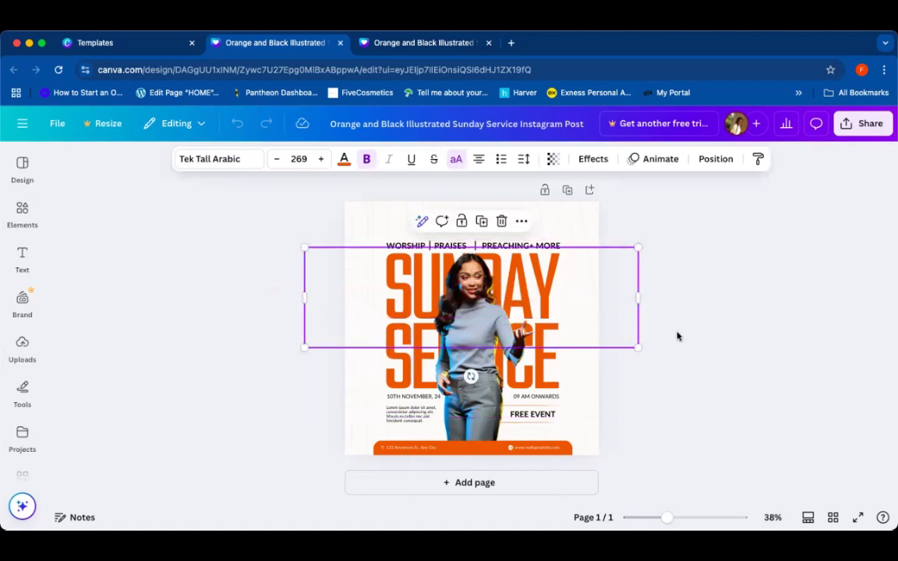
{"action": "double_click", "coordinate": [401, 295]}
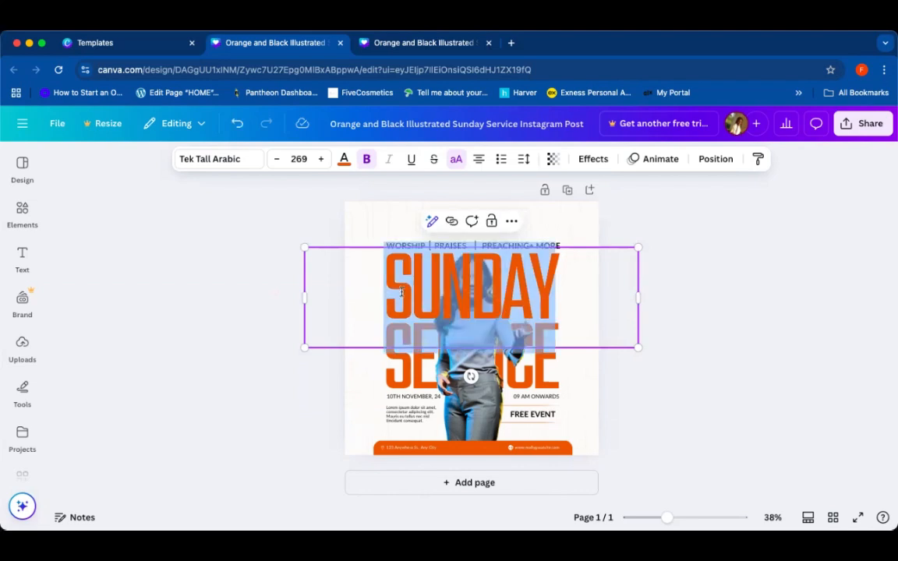
{"action": "left_click", "coordinate": [661, 277]}
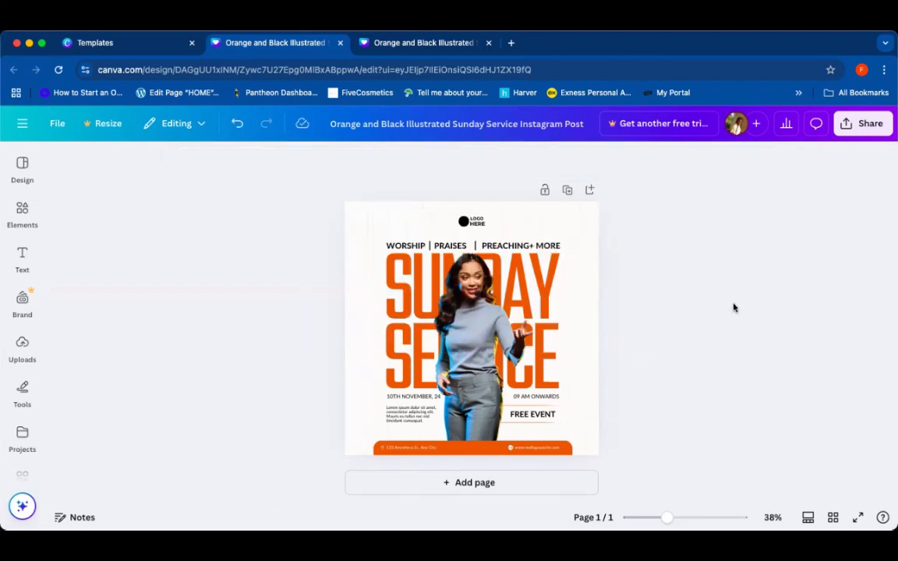
{"action": "double_click", "coordinate": [399, 282]}
{"action": "key", "text": "BackSpace"}
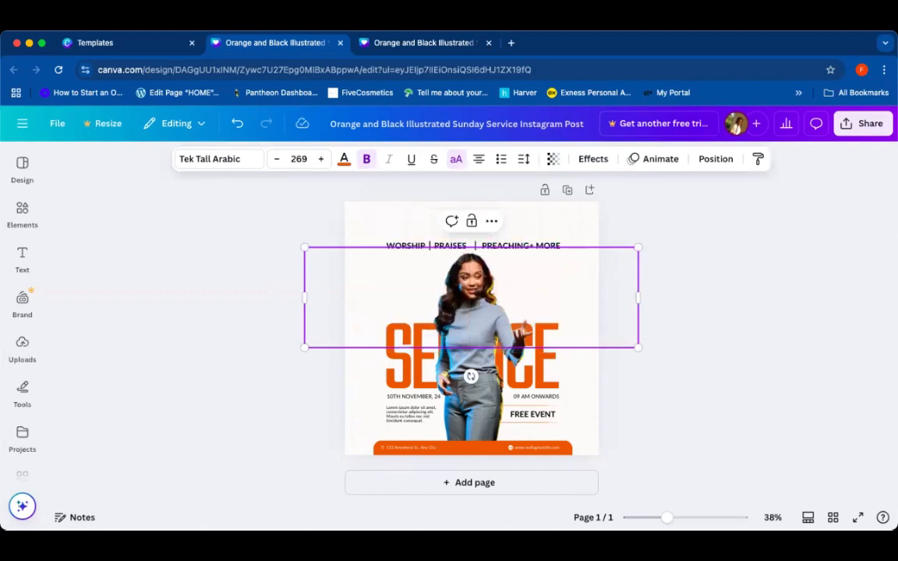
{"action": "type", "text": "WEDNESDAY"}
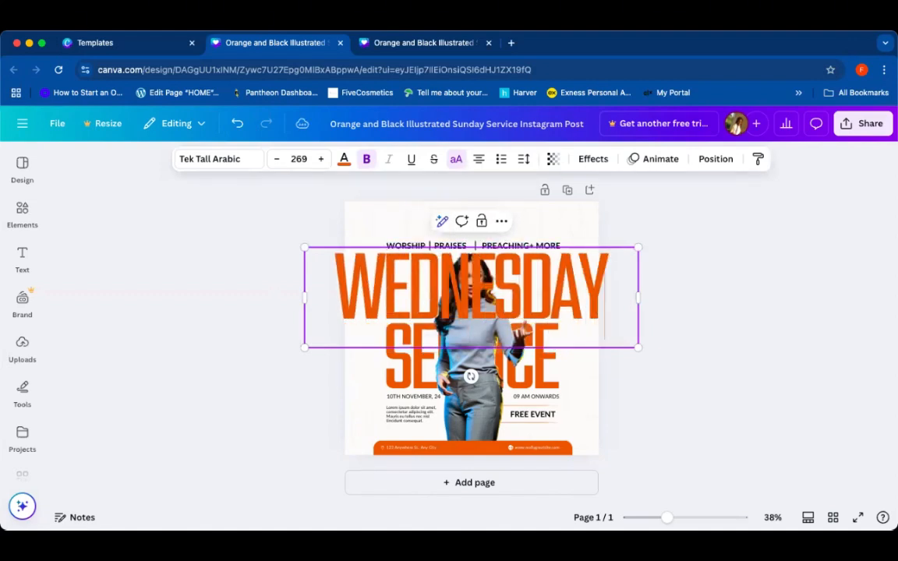
{"action": "left_click", "coordinate": [761, 315]}
{"action": "left_click", "coordinate": [577, 286]}
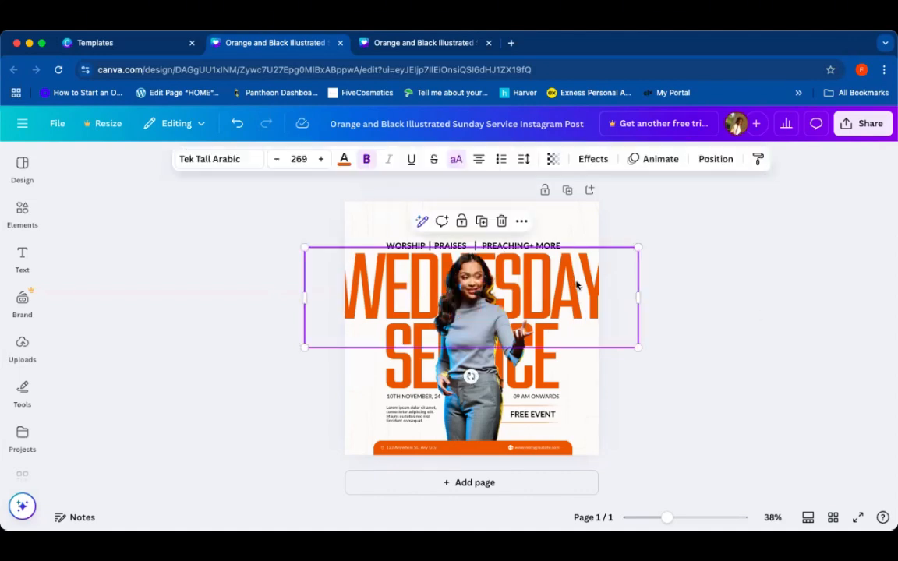
{"action": "left_click", "coordinate": [728, 313]}
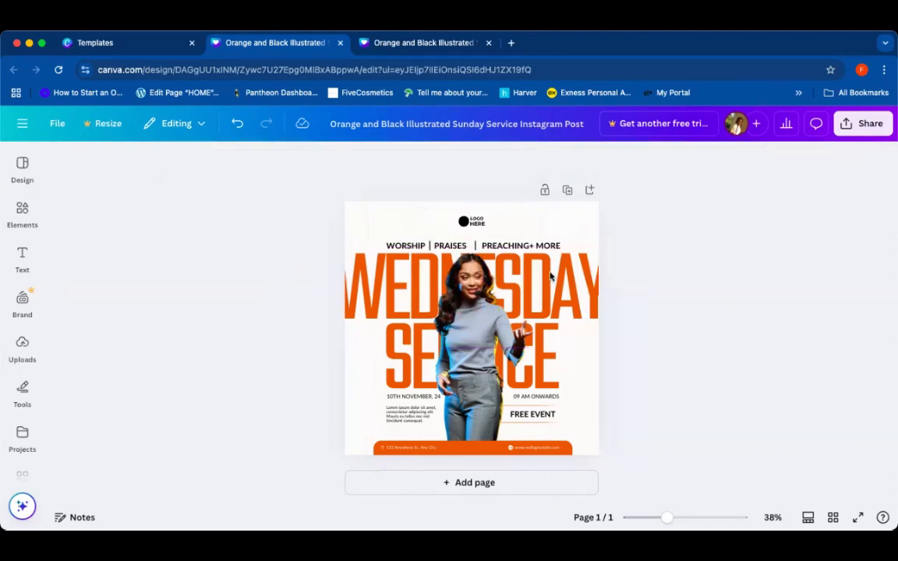
{"action": "left_click", "coordinate": [526, 261]}
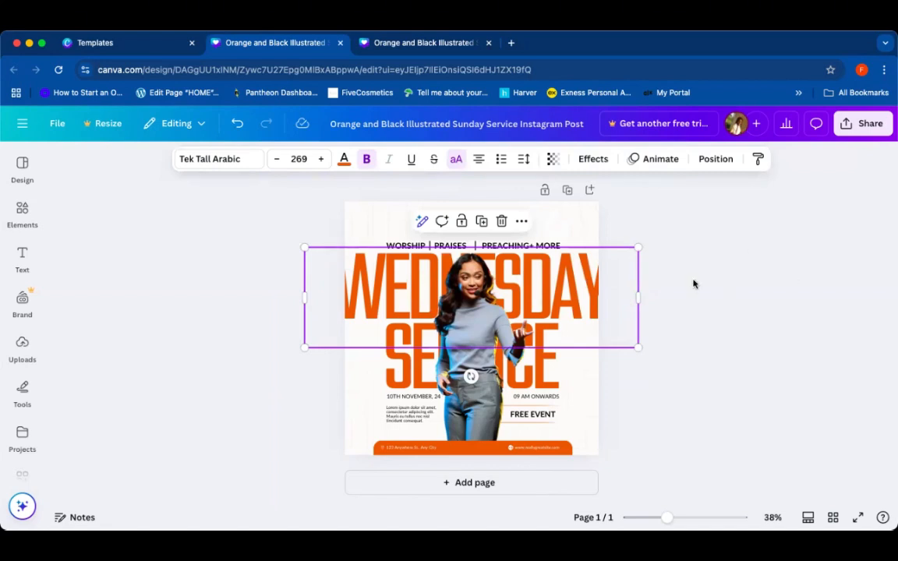
{"action": "left_click", "coordinate": [667, 326]}
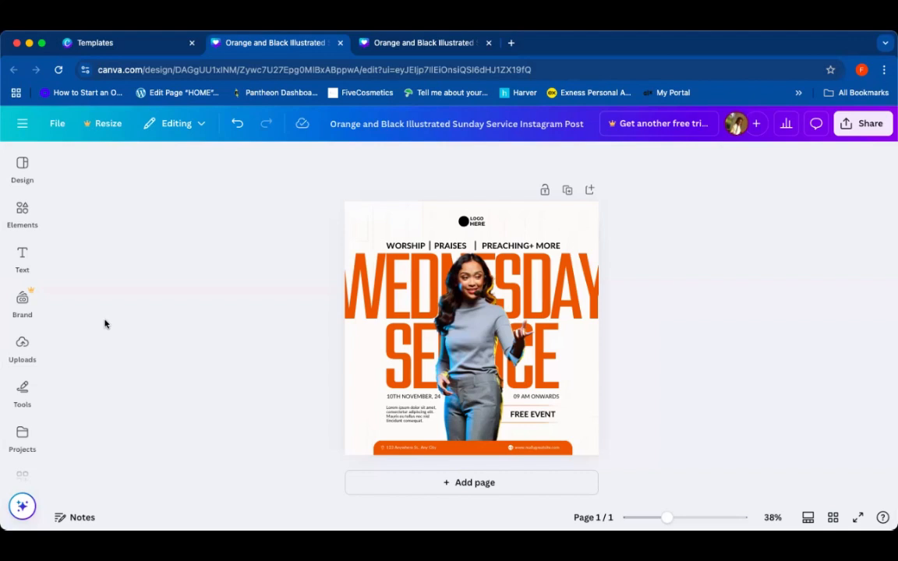
{"action": "left_click", "coordinate": [21, 349]}
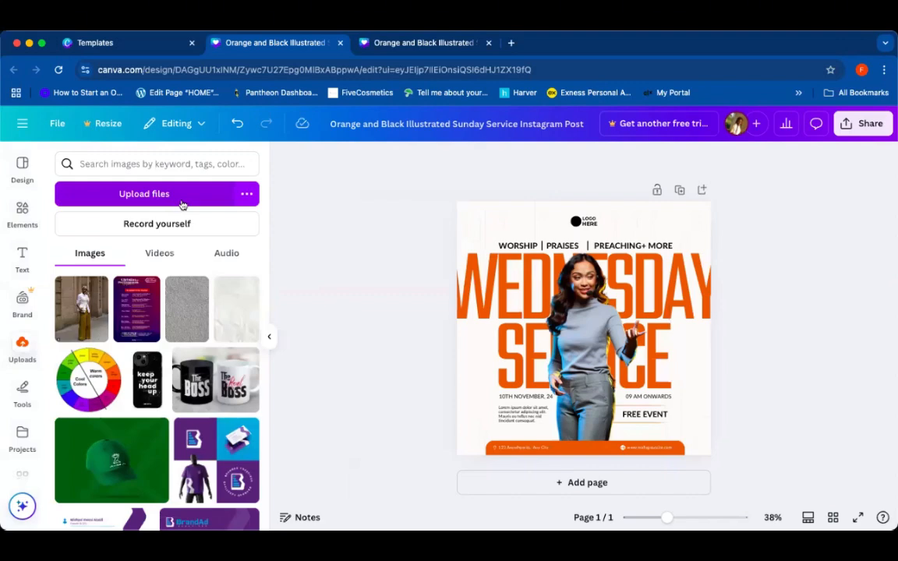
{"action": "left_click", "coordinate": [184, 201]}
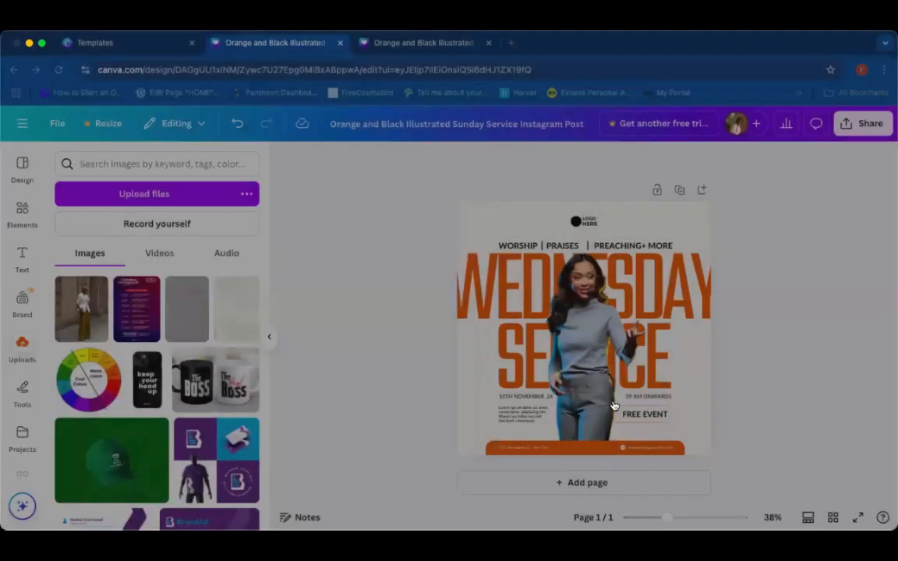
{"action": "left_click", "coordinate": [613, 406]}
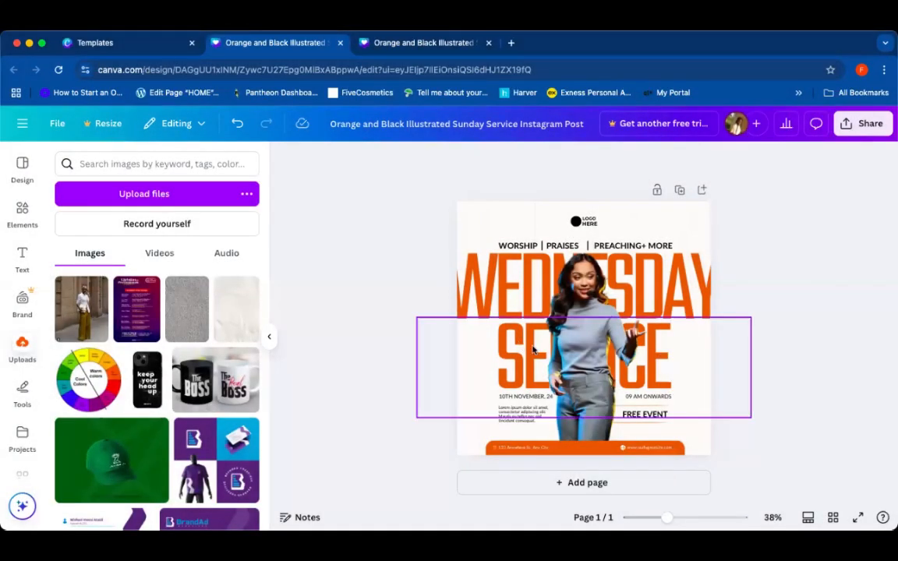
{"action": "left_click", "coordinate": [557, 346]}
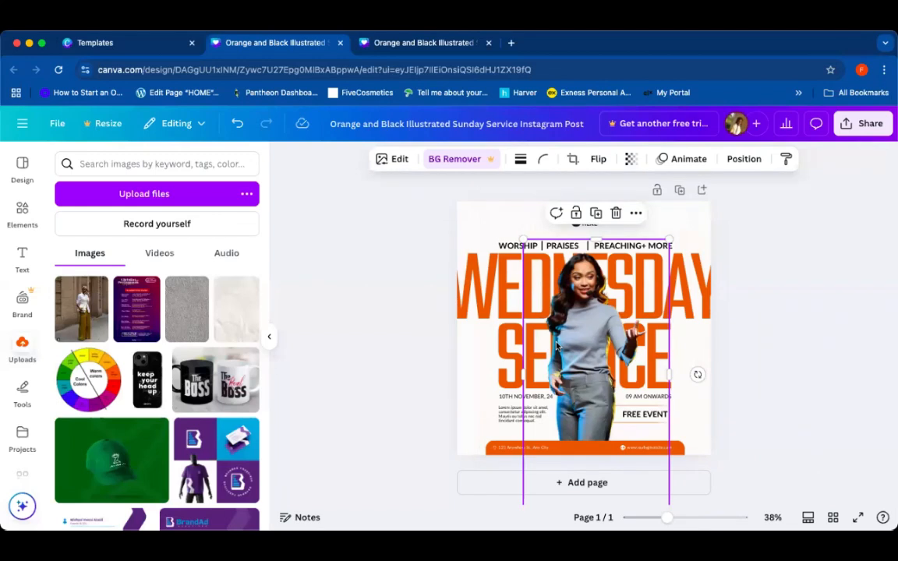
{"action": "left_click", "coordinate": [346, 284]}
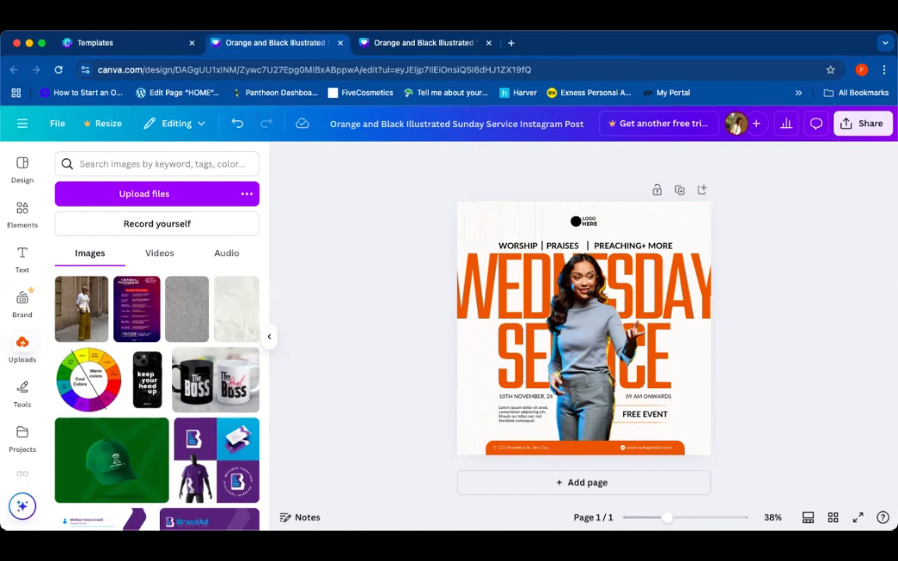
Step: Open a new browser tab and go to rremove.bg
{"action": "left_click", "coordinate": [511, 43]}
{"action": "type", "text": "RE"}
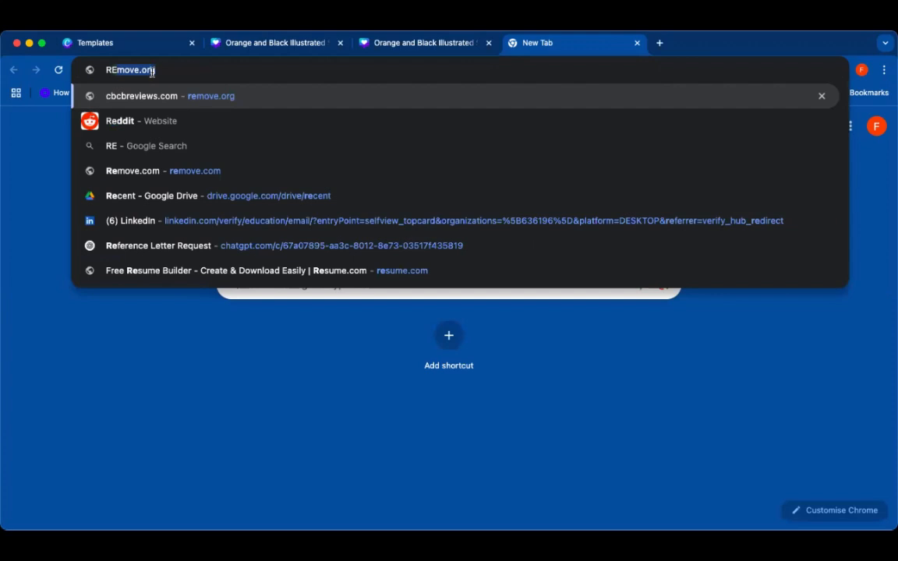
{"action": "key", "text": "BackSpace"}
{"action": "key", "text": "BackSpace"}
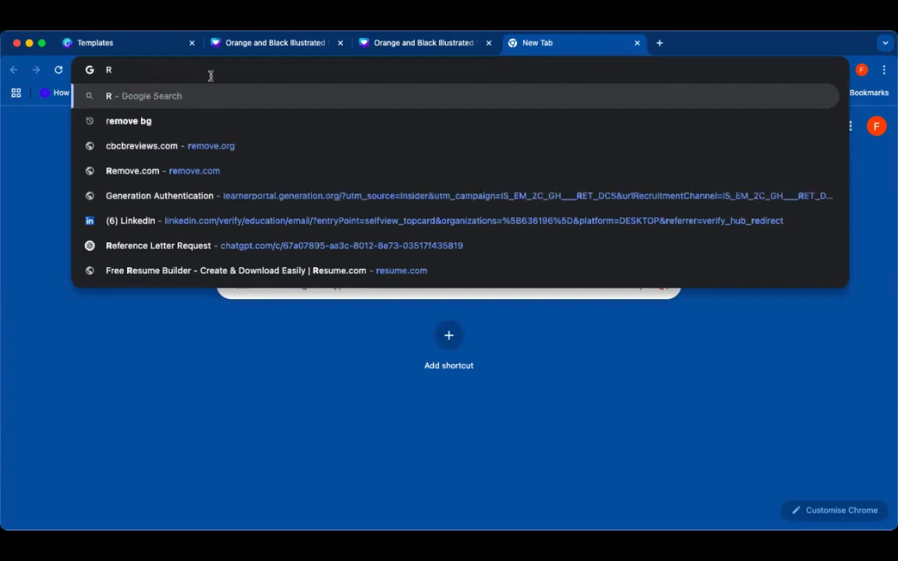
{"action": "type", "text": "remove"}
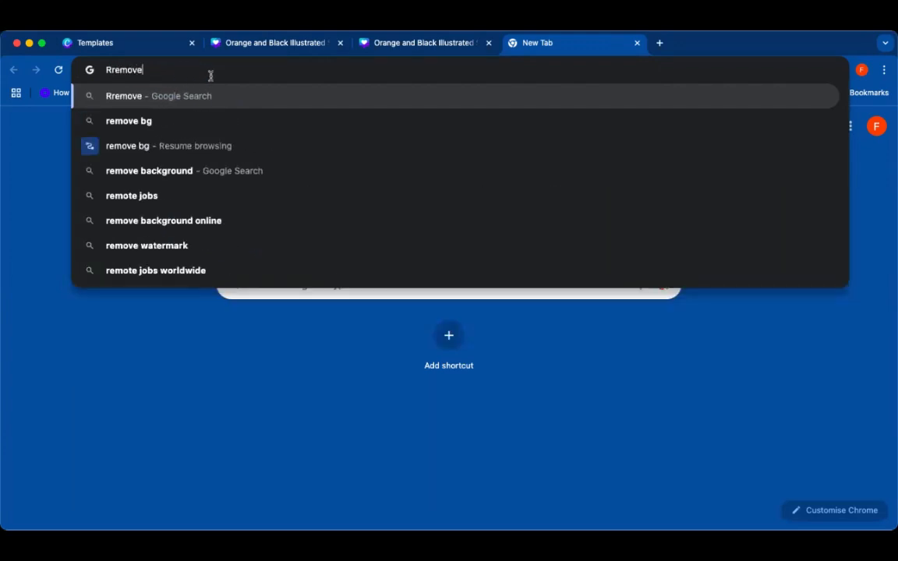
{"action": "type", "text": ".bg"}
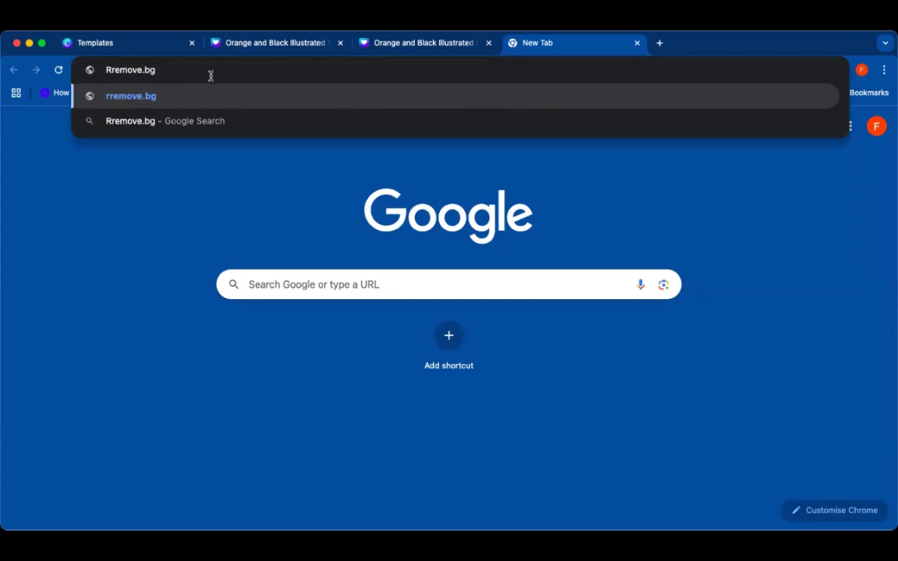
{"action": "key", "text": "Return"}
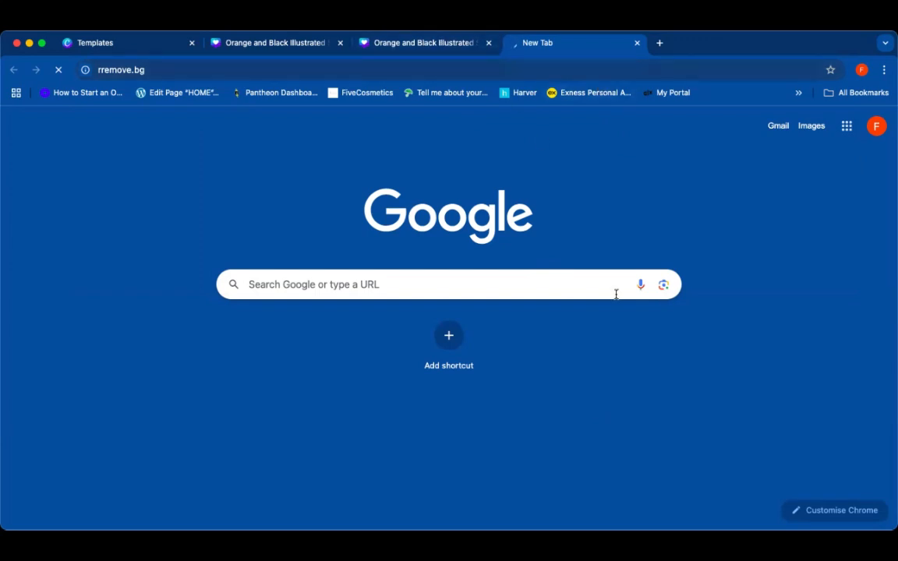
Step: Switch to the second copy of the design and delete the woman's photo from the flyer
{"action": "left_click", "coordinate": [393, 45]}
{"action": "left_click", "coordinate": [588, 47]}
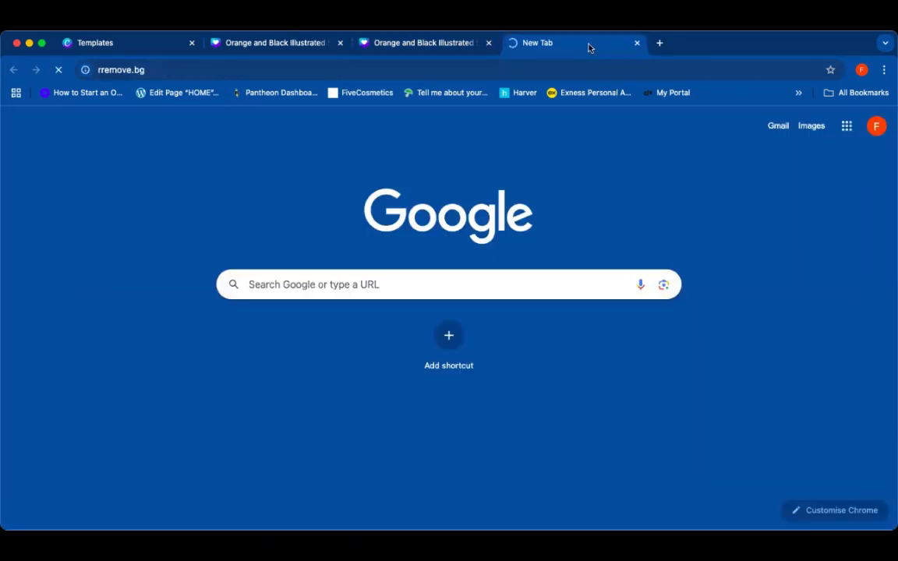
{"action": "left_click", "coordinate": [441, 41]}
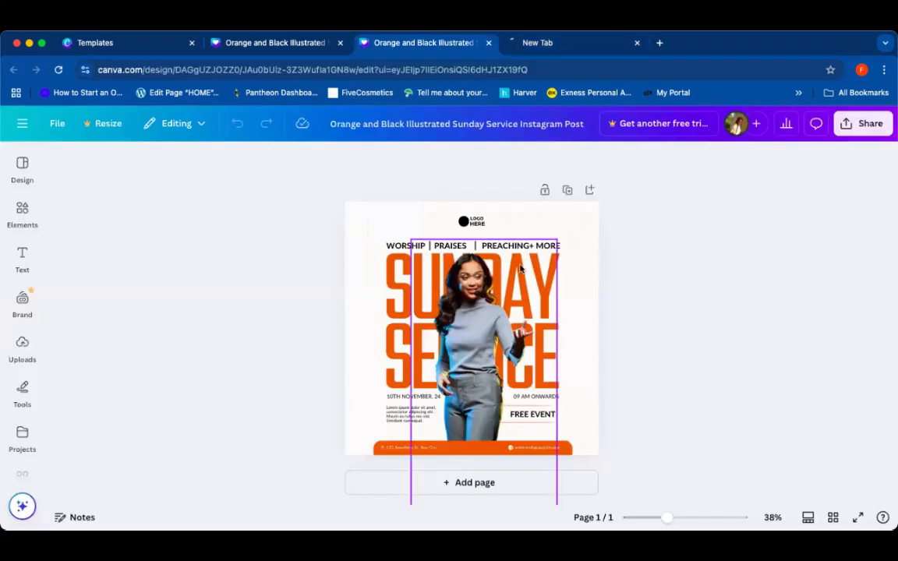
{"action": "scroll", "coordinate": [526, 265], "scroll_direction": "up", "scroll_amount": 1}
{"action": "left_click", "coordinate": [500, 329]}
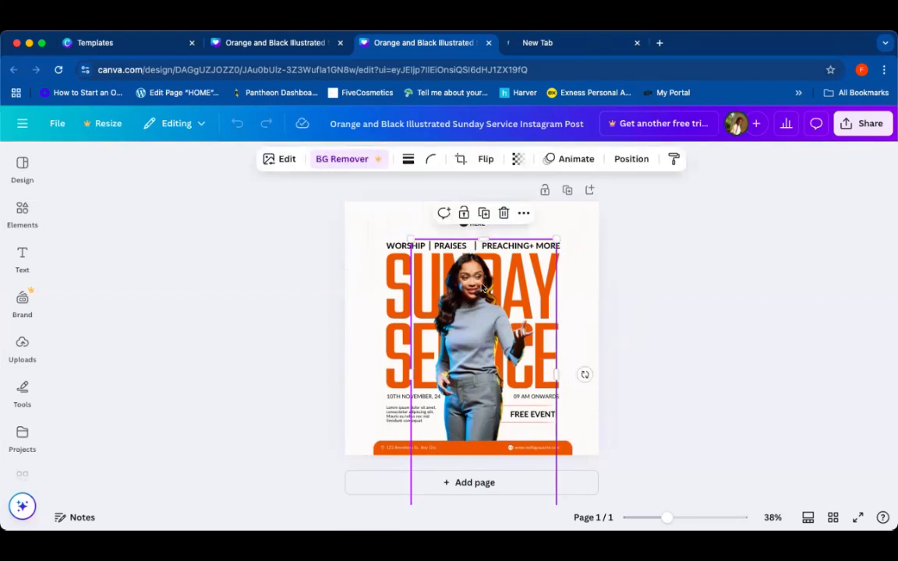
{"action": "left_click", "coordinate": [523, 213]}
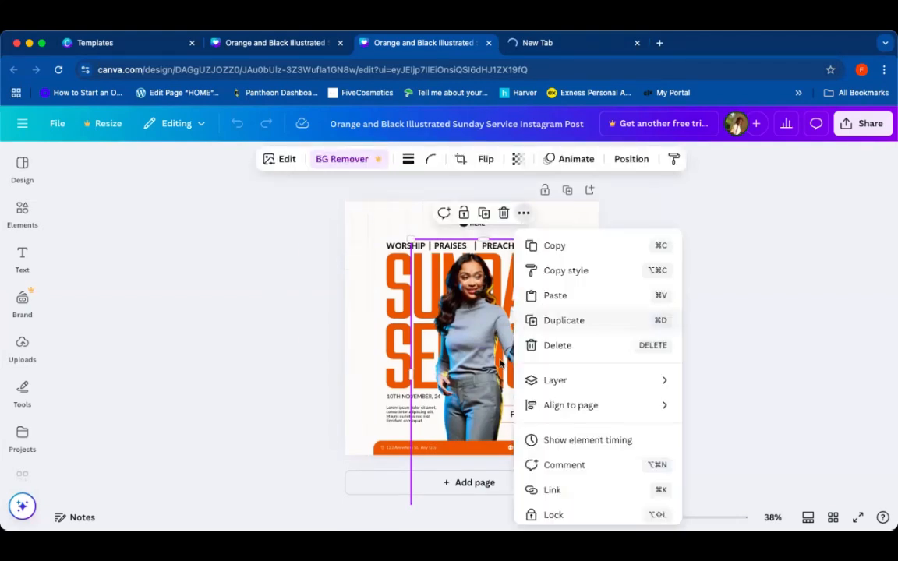
{"action": "left_click", "coordinate": [803, 305]}
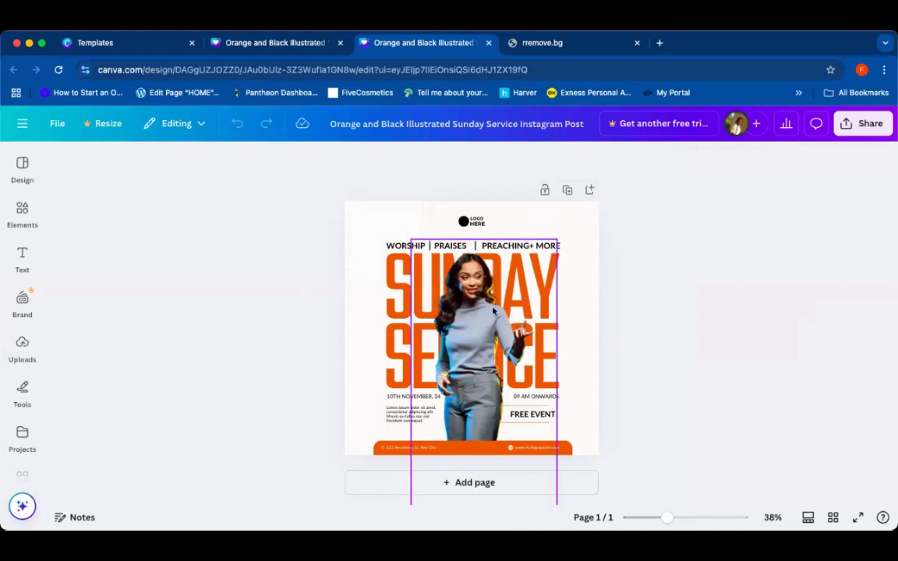
{"action": "left_click", "coordinate": [493, 311]}
{"action": "key", "text": "Delete"}
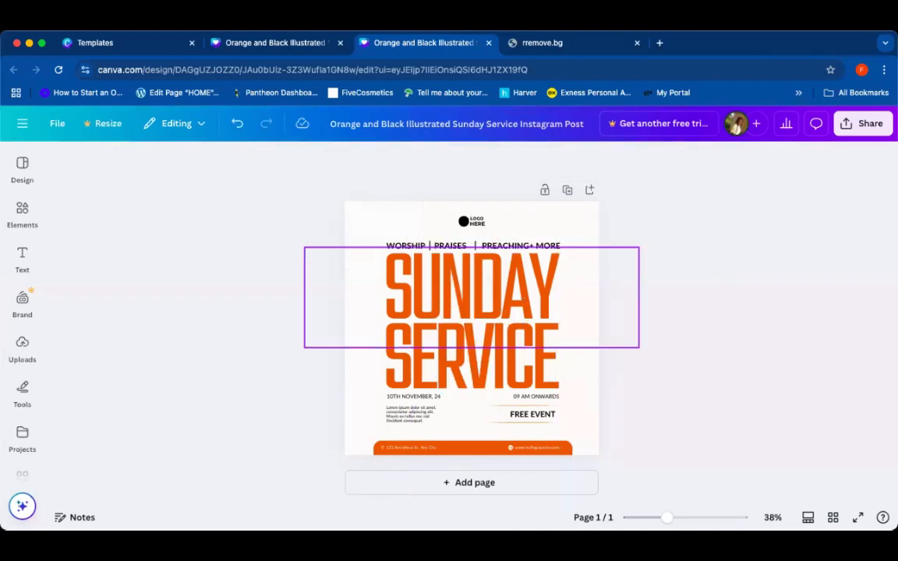
Step: Add the uploaded photo of the man in a black suit to the flyer, removing the duplicate copy
{"action": "left_click", "coordinate": [24, 213]}
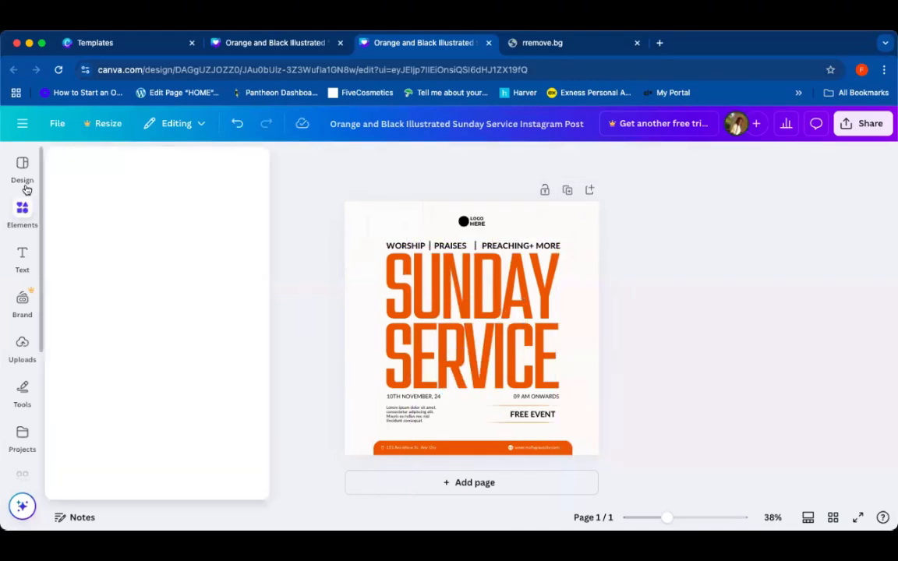
{"action": "left_click", "coordinate": [31, 352]}
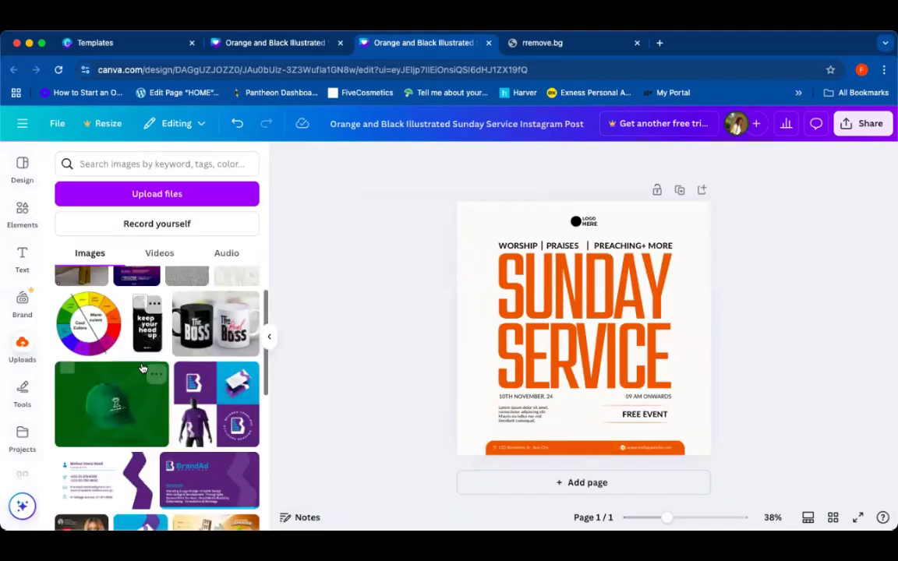
{"action": "scroll", "coordinate": [142, 366], "scroll_direction": "down", "scroll_amount": 5}
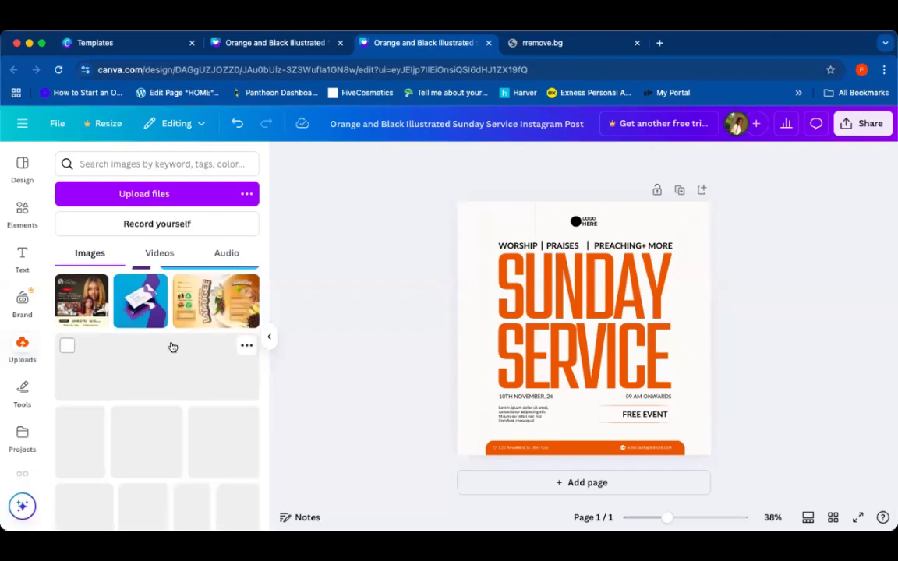
{"action": "scroll", "coordinate": [167, 380], "scroll_direction": "down", "scroll_amount": 10}
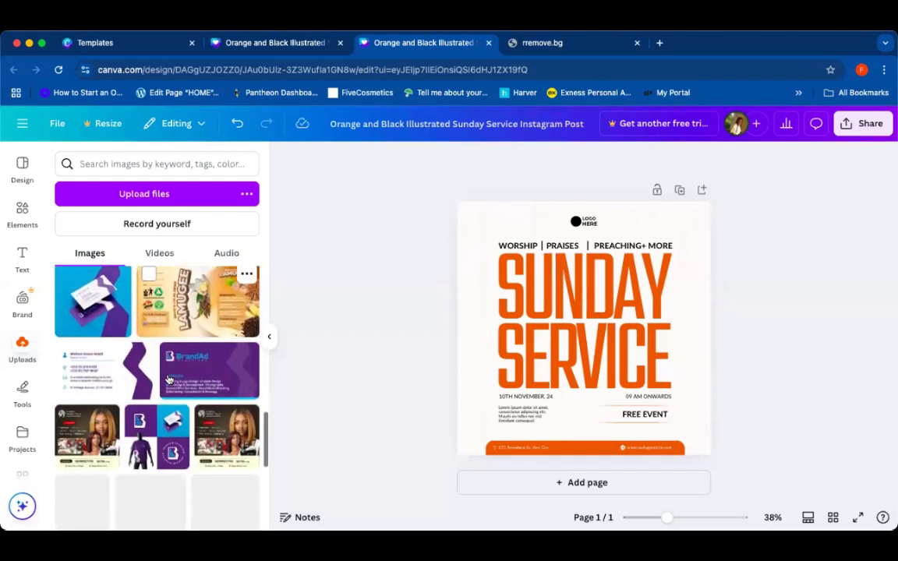
{"action": "scroll", "coordinate": [167, 380], "scroll_direction": "down", "scroll_amount": 10}
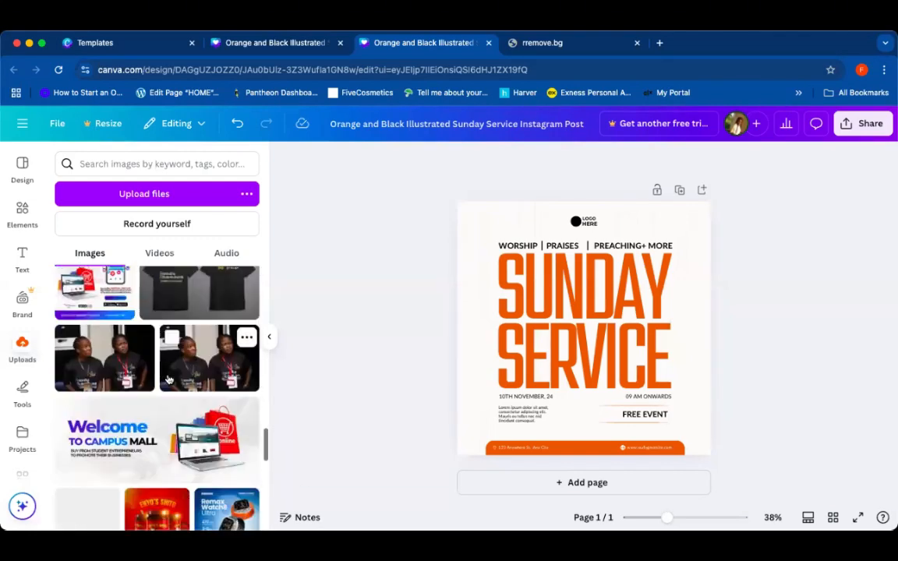
{"action": "scroll", "coordinate": [167, 380], "scroll_direction": "down", "scroll_amount": 10}
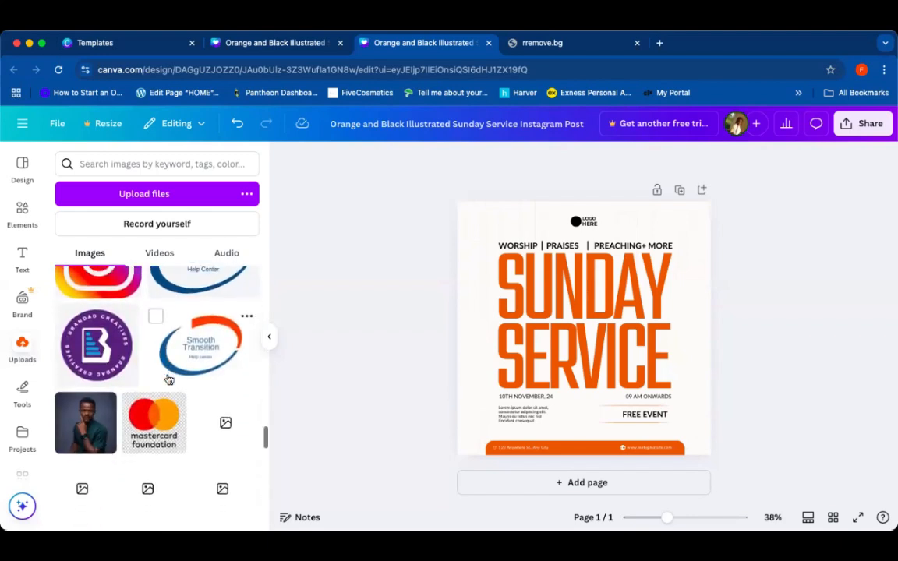
{"action": "scroll", "coordinate": [169, 380], "scroll_direction": "down", "scroll_amount": 2}
{"action": "scroll", "coordinate": [169, 380], "scroll_direction": "up", "scroll_amount": 1}
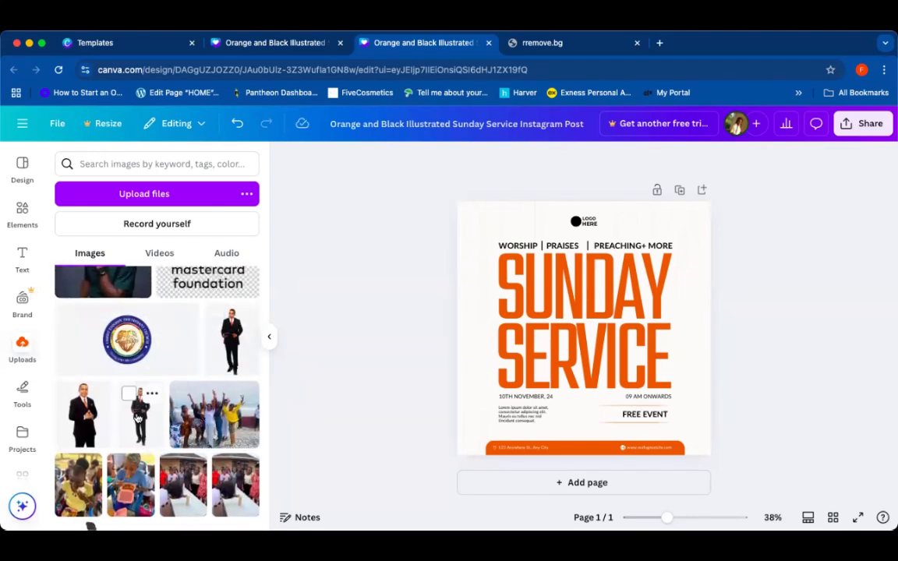
{"action": "left_click_drag", "start_coordinate": [139, 421], "coordinate": [570, 344]}
{"action": "left_click", "coordinate": [142, 421]}
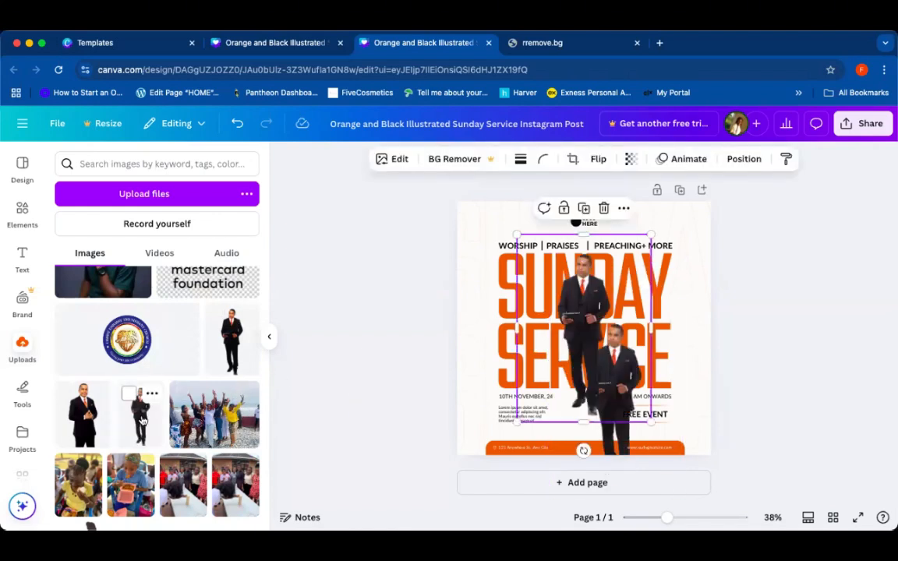
{"action": "key", "text": "Delete"}
Step: Resize and reposition the man's photo so it sits small in the flyer's lower right corner
{"action": "left_click", "coordinate": [628, 353]}
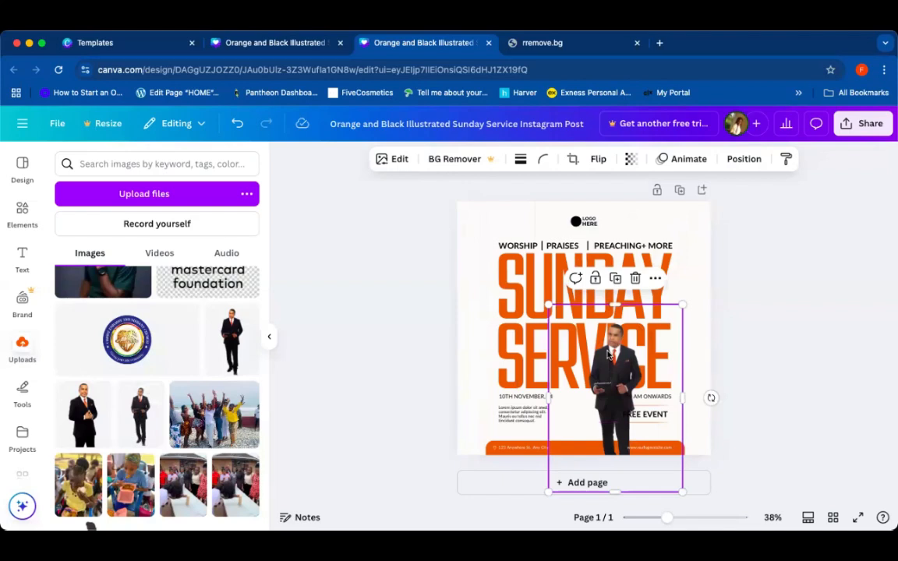
{"action": "left_click_drag", "start_coordinate": [608, 355], "coordinate": [588, 338]}
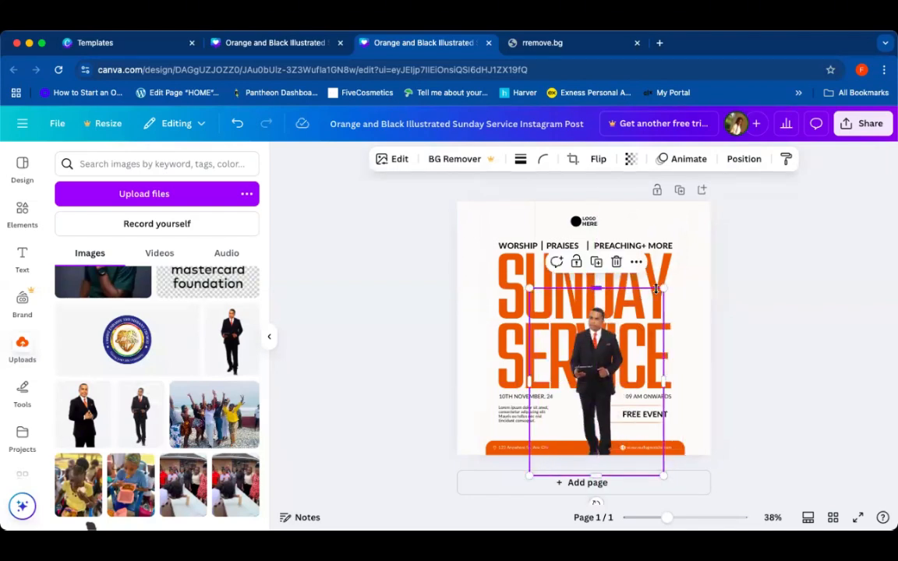
{"action": "left_click_drag", "start_coordinate": [663, 289], "coordinate": [714, 216]}
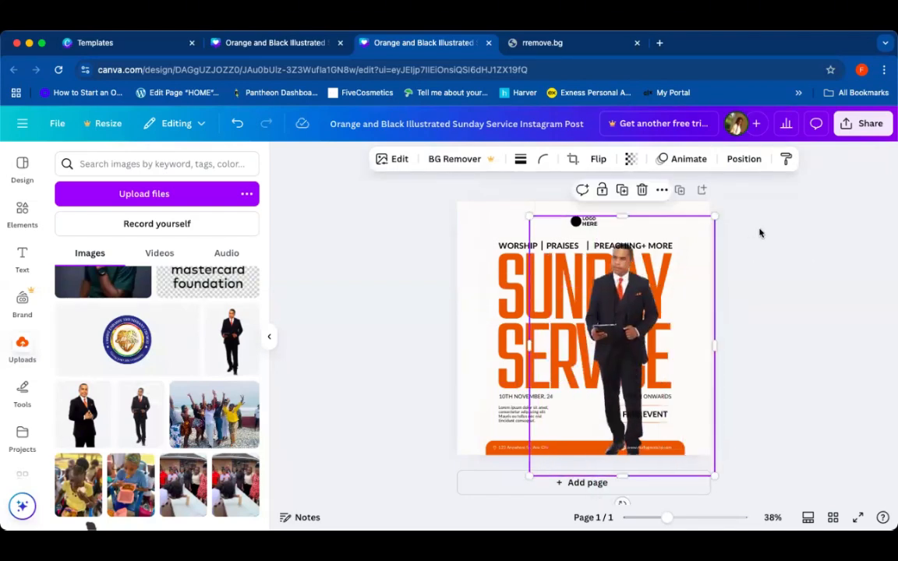
{"action": "left_click", "coordinate": [720, 214]}
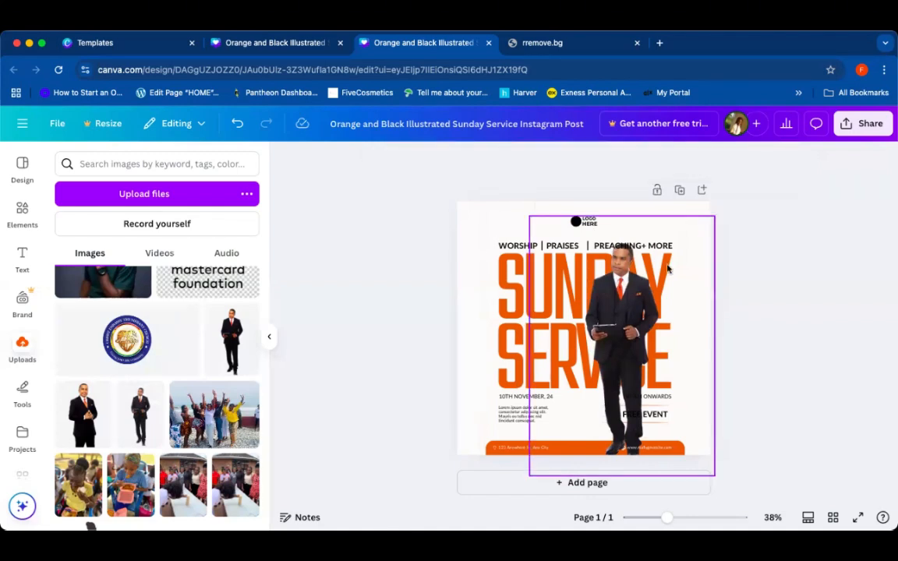
{"action": "left_click_drag", "start_coordinate": [714, 216], "coordinate": [798, 213]}
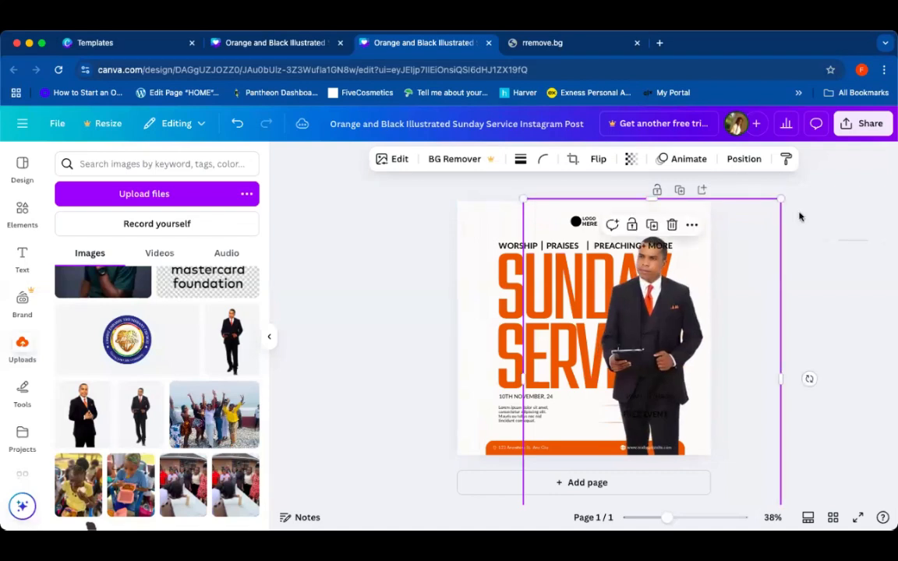
{"action": "left_click", "coordinate": [818, 275]}
{"action": "left_click", "coordinate": [687, 306]}
{"action": "left_click_drag", "start_coordinate": [524, 200], "coordinate": [611, 315]}
{"action": "left_click", "coordinate": [856, 255]}
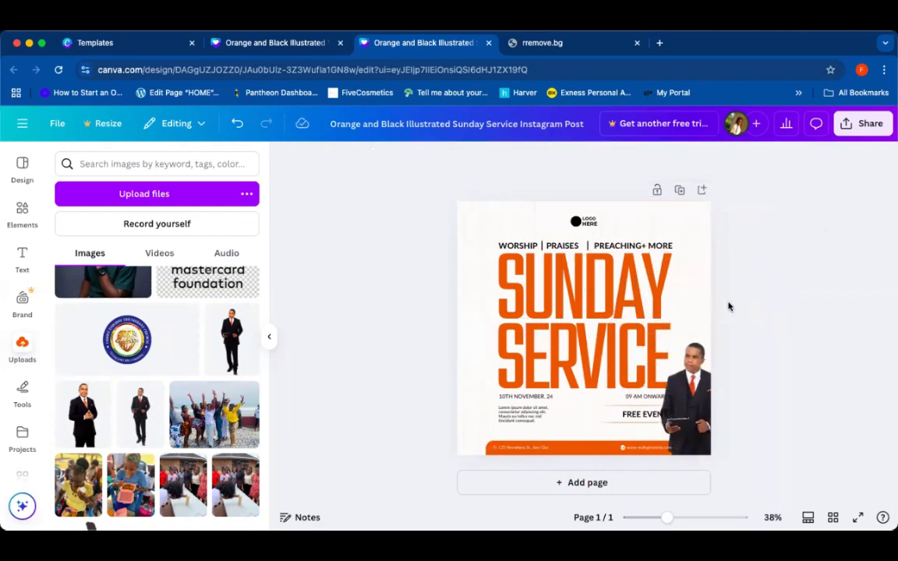
Step: Delete the LOGO HERE placeholder text and its black circle
{"action": "left_click", "coordinate": [588, 224]}
{"action": "key", "text": "Delete"}
{"action": "left_click", "coordinate": [576, 222]}
{"action": "key", "text": "Delete"}
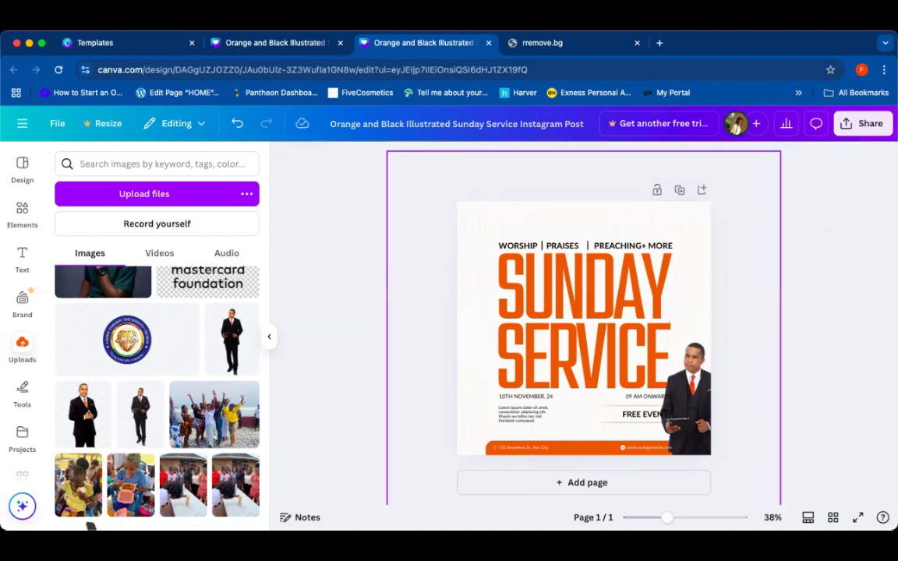
Step: Delete the PREACHING+ MORE and PRAISES texts and their divider lines, leaving only WORSHIP
{"action": "left_click", "coordinate": [614, 248]}
{"action": "key", "text": "Delete"}
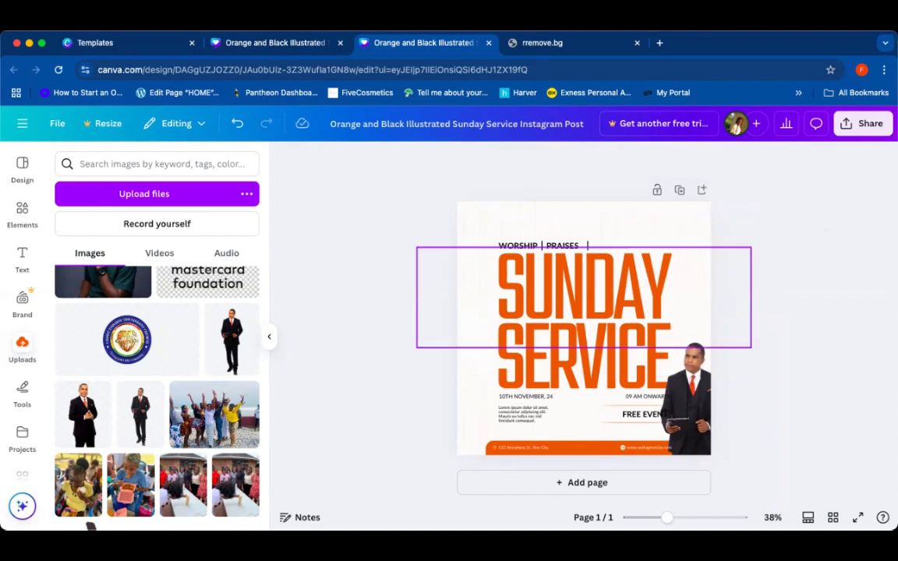
{"action": "left_click", "coordinate": [587, 246]}
{"action": "key", "text": "Escape"}
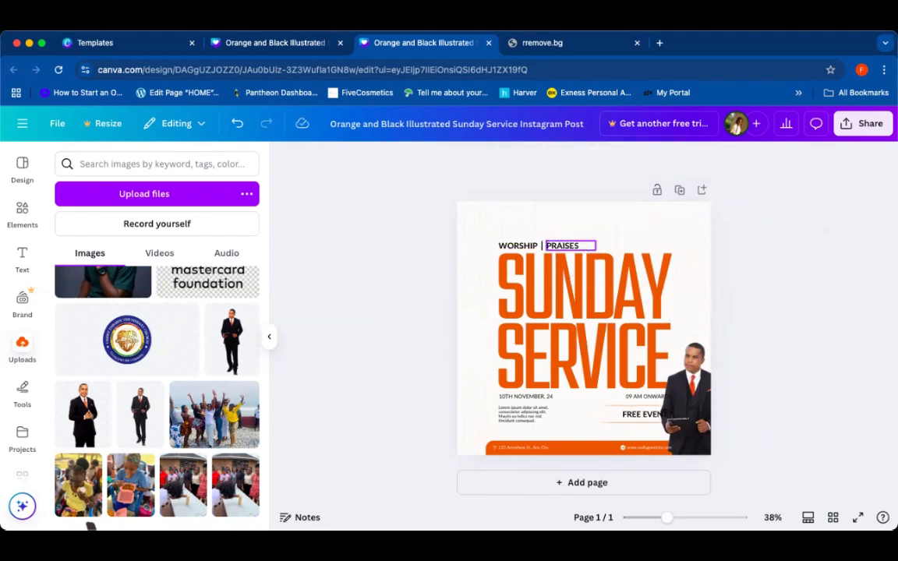
{"action": "left_click", "coordinate": [566, 245]}
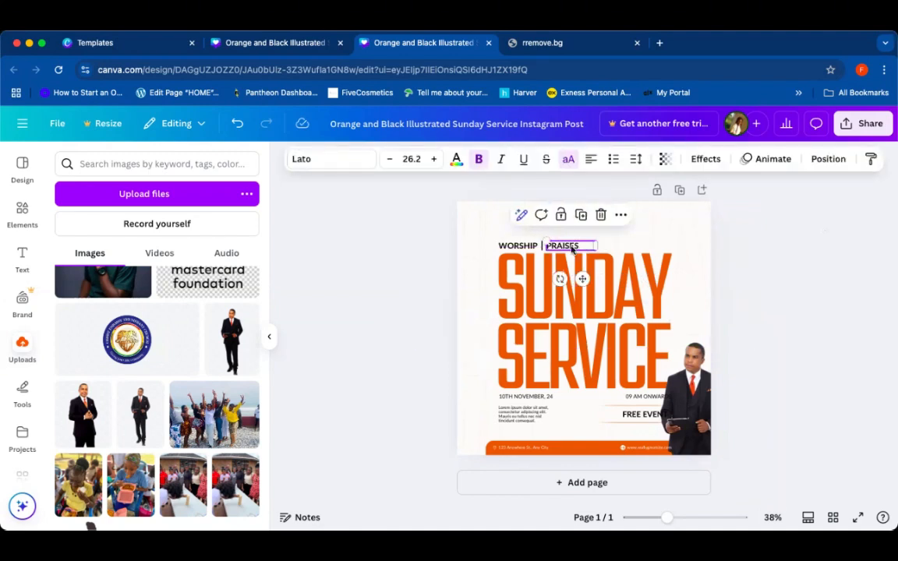
{"action": "key", "text": "Delete"}
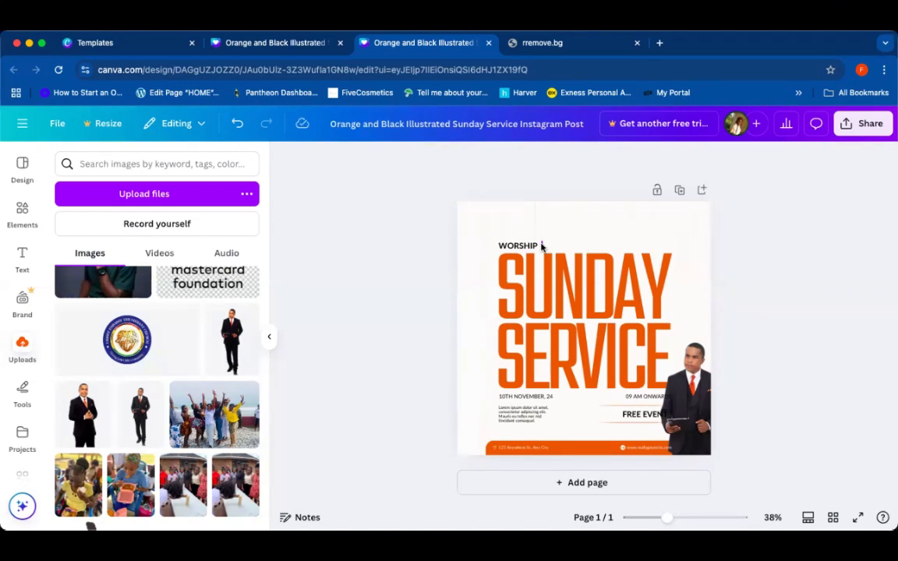
{"action": "left_click", "coordinate": [542, 245]}
{"action": "key", "text": "Delete"}
Step: Replace the SUNDAY headline text with IMPARTION
{"action": "double_click", "coordinate": [581, 281]}
{"action": "key", "text": "BackSpace"}
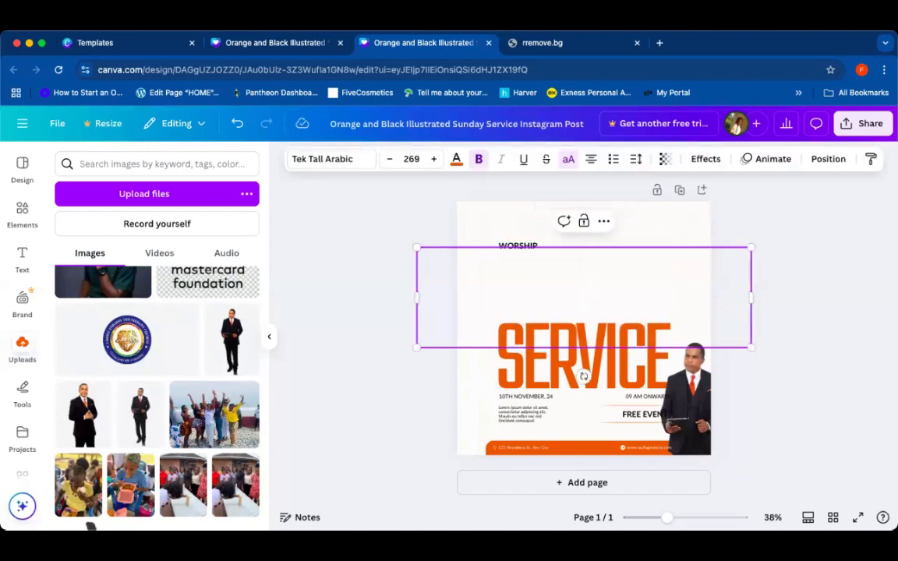
{"action": "type", "text": "IMPAR"}
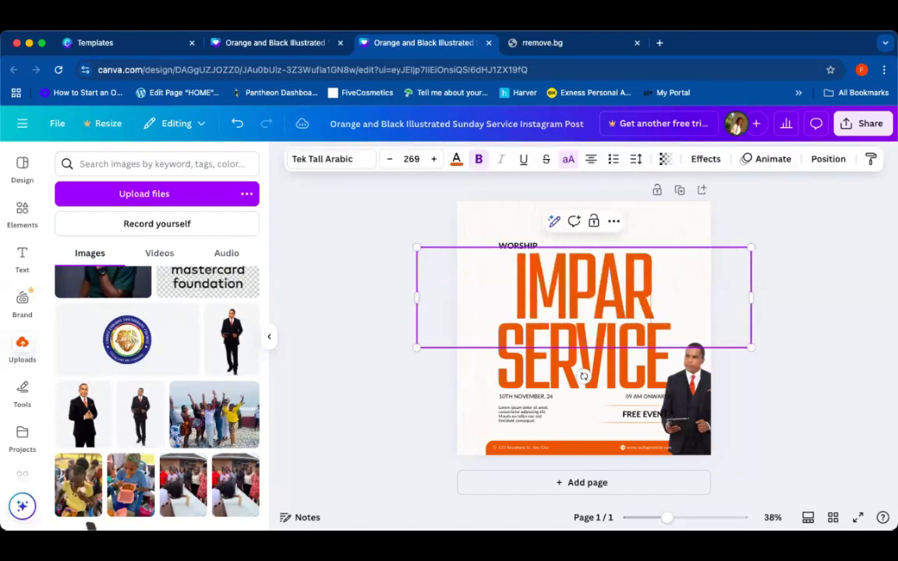
{"action": "type", "text": "TA"}
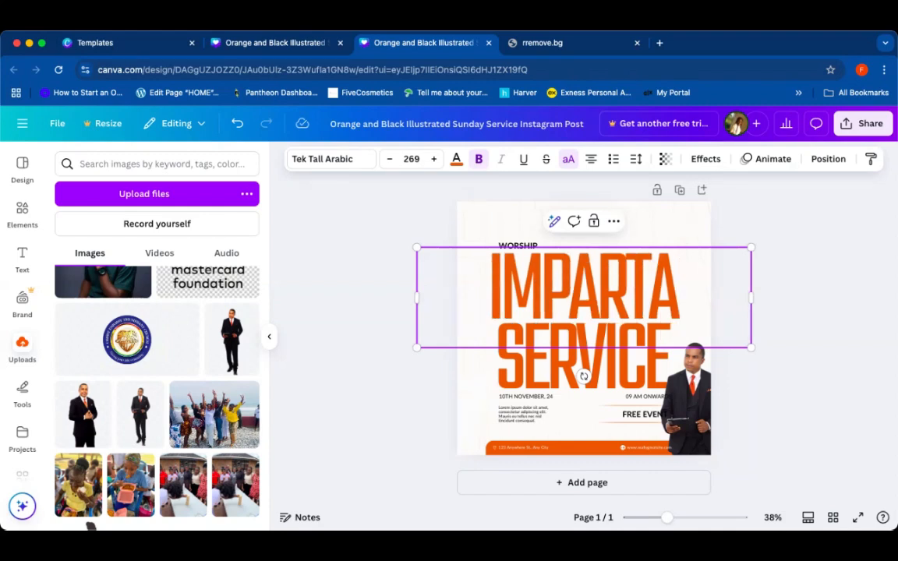
{"action": "key", "text": "BackSpace"}
{"action": "type", "text": "ION"}
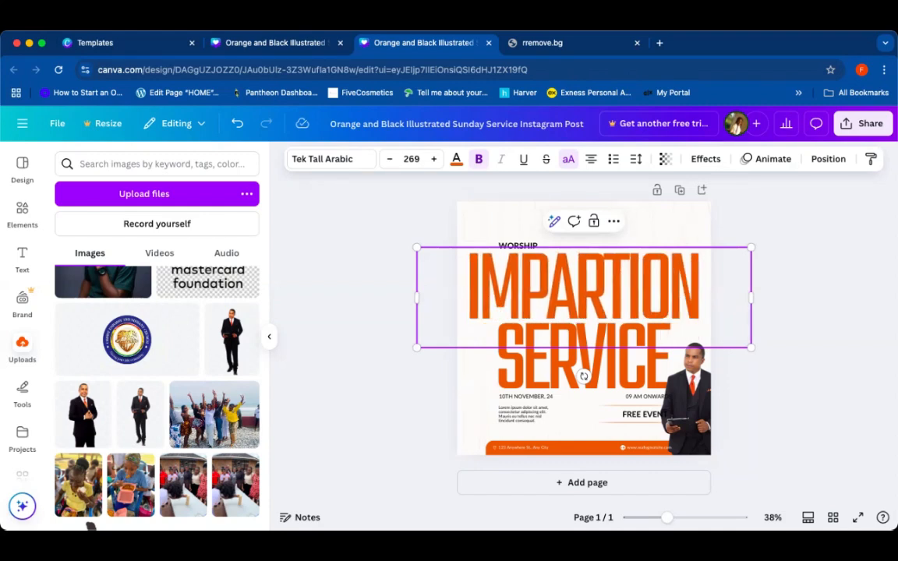
Step: Shrink the IMPARTION headline and reposition it just above SERVICE
{"action": "left_click", "coordinate": [836, 295]}
{"action": "left_click", "coordinate": [681, 273]}
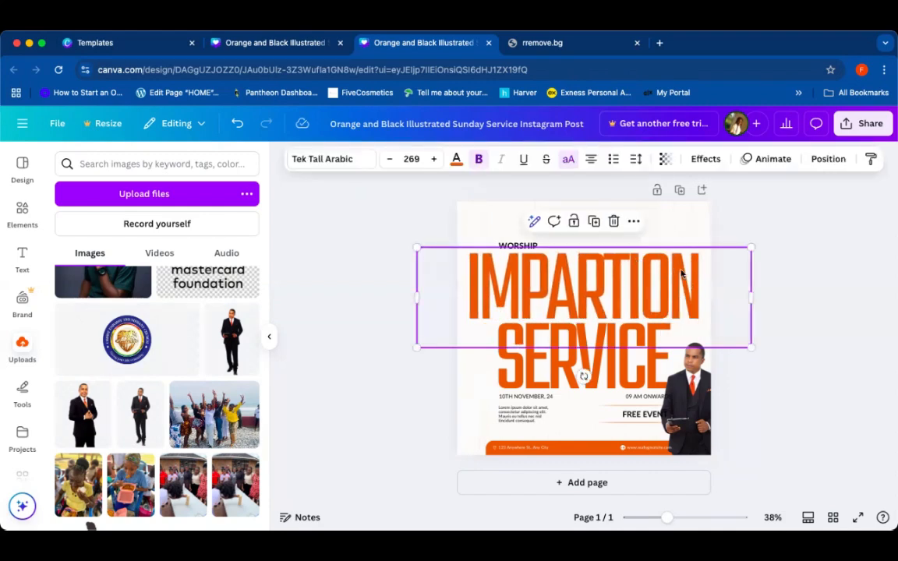
{"action": "left_click_drag", "start_coordinate": [750, 248], "coordinate": [621, 285]}
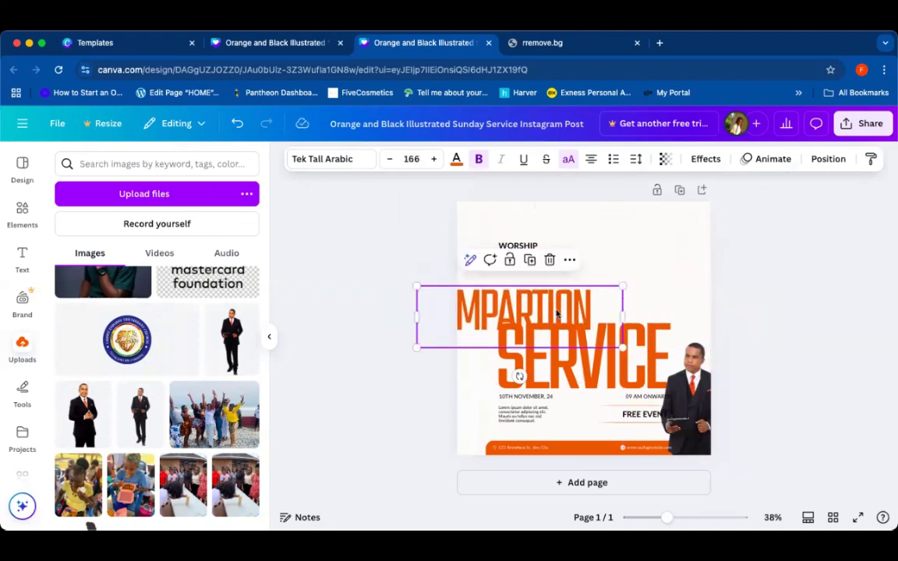
{"action": "left_click_drag", "start_coordinate": [556, 314], "coordinate": [605, 300]}
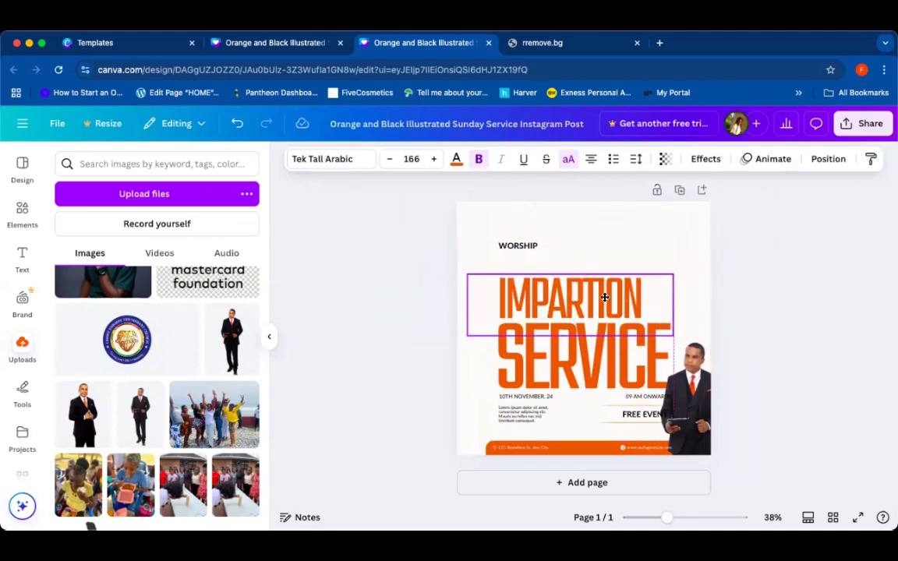
{"action": "left_click", "coordinate": [762, 324]}
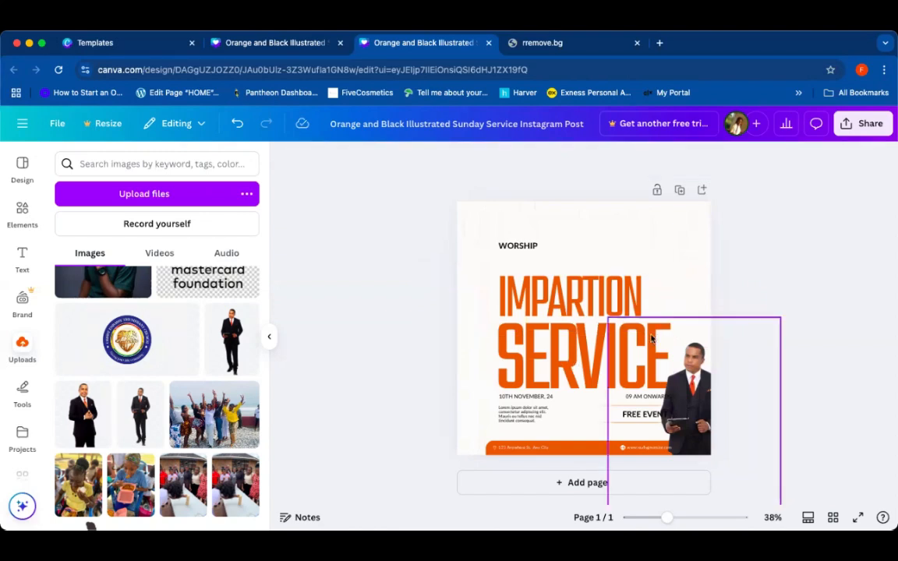
Step: Correct the headline spelling to IMPARTATION
{"action": "left_click", "coordinate": [567, 341]}
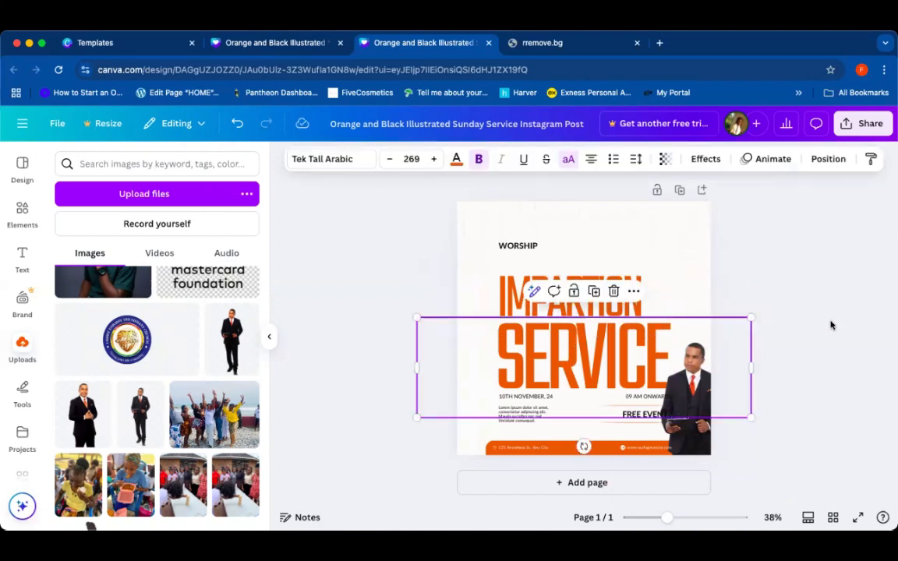
{"action": "left_click", "coordinate": [515, 297]}
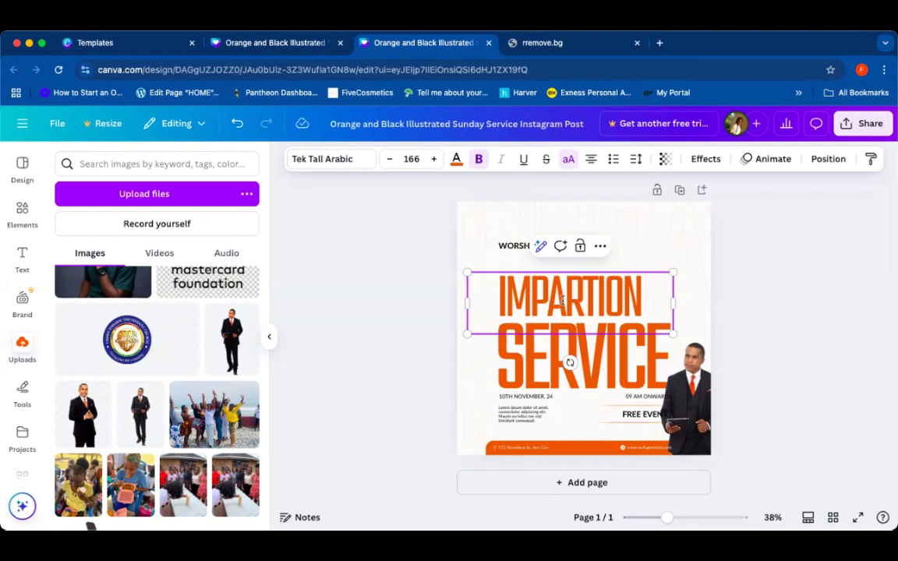
{"action": "left_click", "coordinate": [593, 295]}
{"action": "type", "text": "A"}
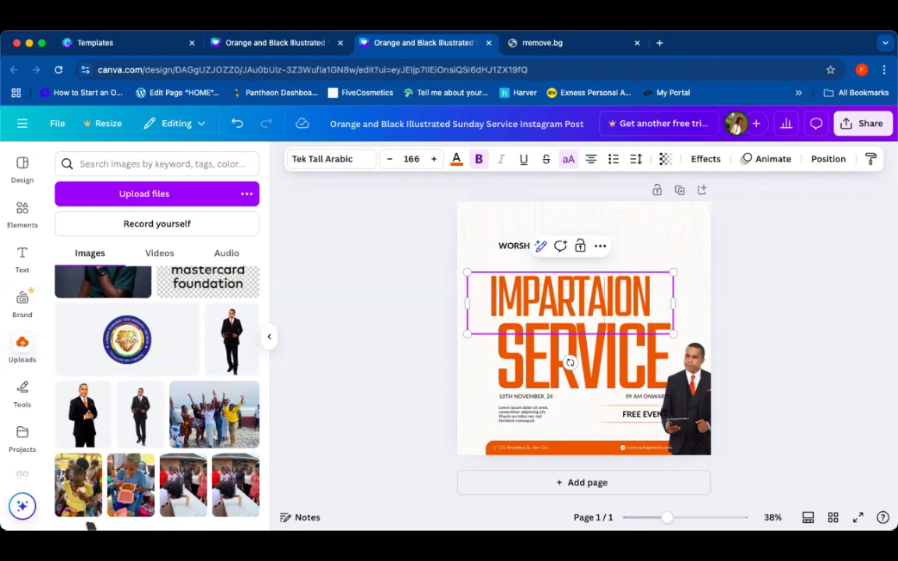
{"action": "type", "text": "T"}
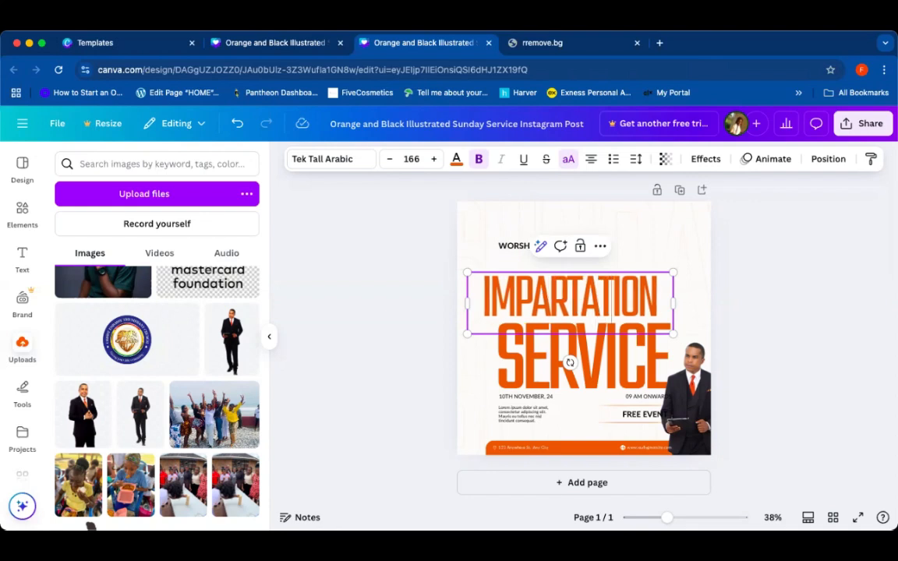
{"action": "left_click", "coordinate": [790, 341]}
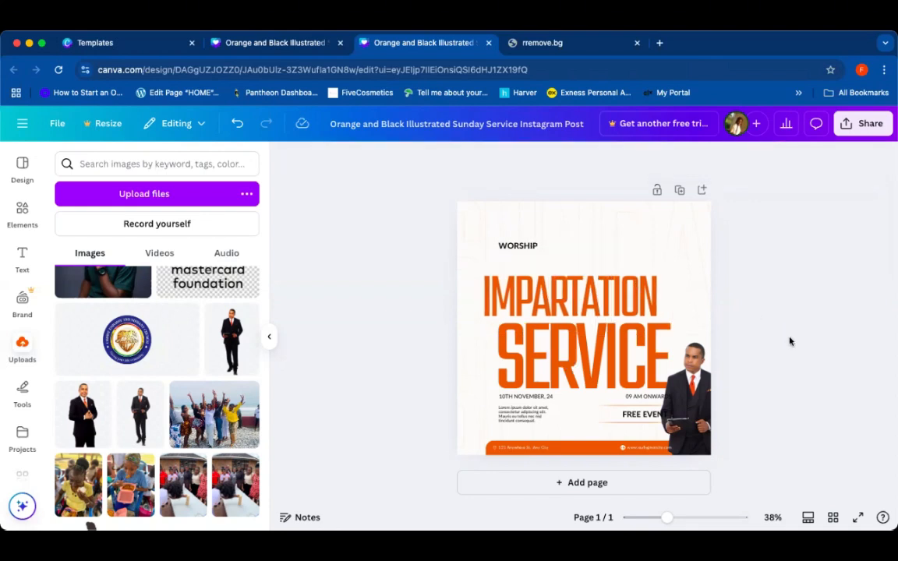
Step: Shift the IMPARTATION headline slightly to the right
{"action": "left_click", "coordinate": [663, 313]}
{"action": "left_click_drag", "start_coordinate": [636, 311], "coordinate": [645, 310]}
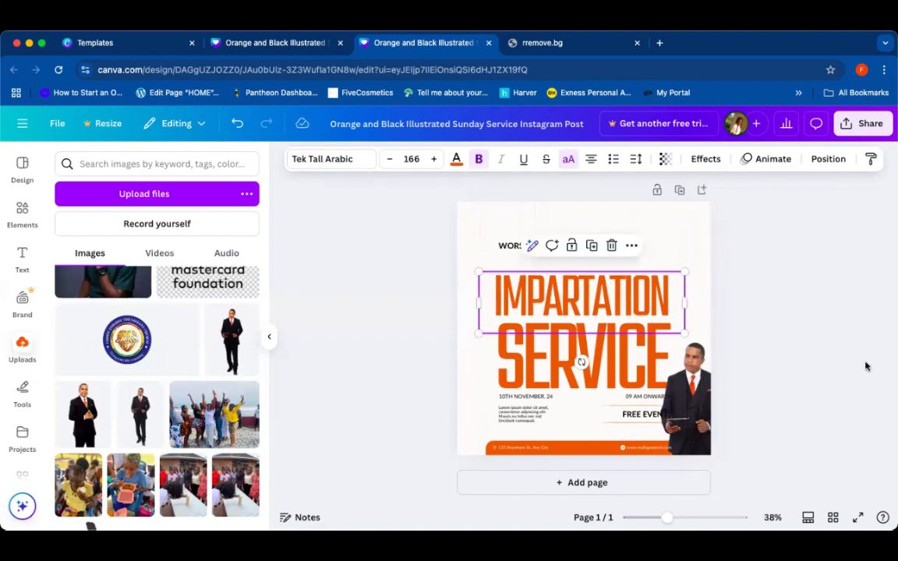
{"action": "left_click", "coordinate": [779, 330]}
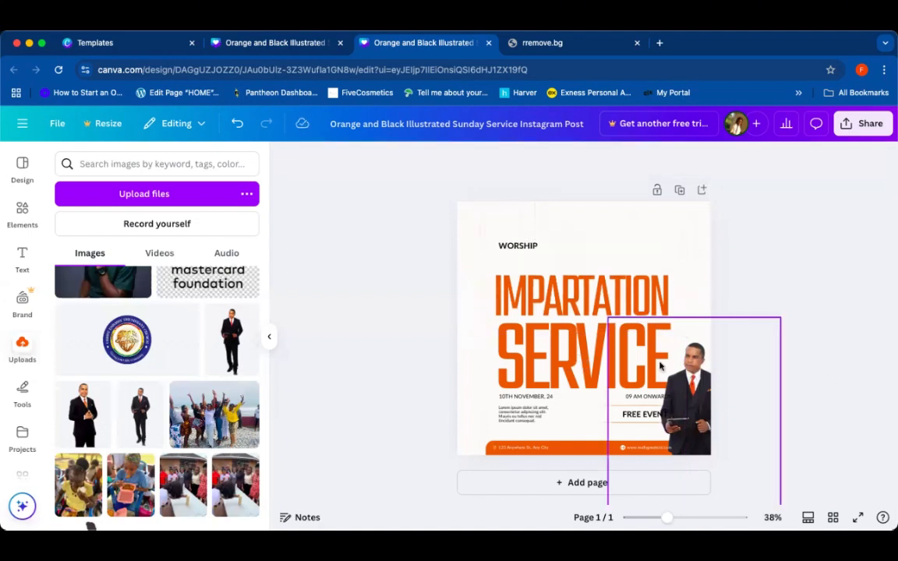
{"action": "left_click", "coordinate": [597, 366]}
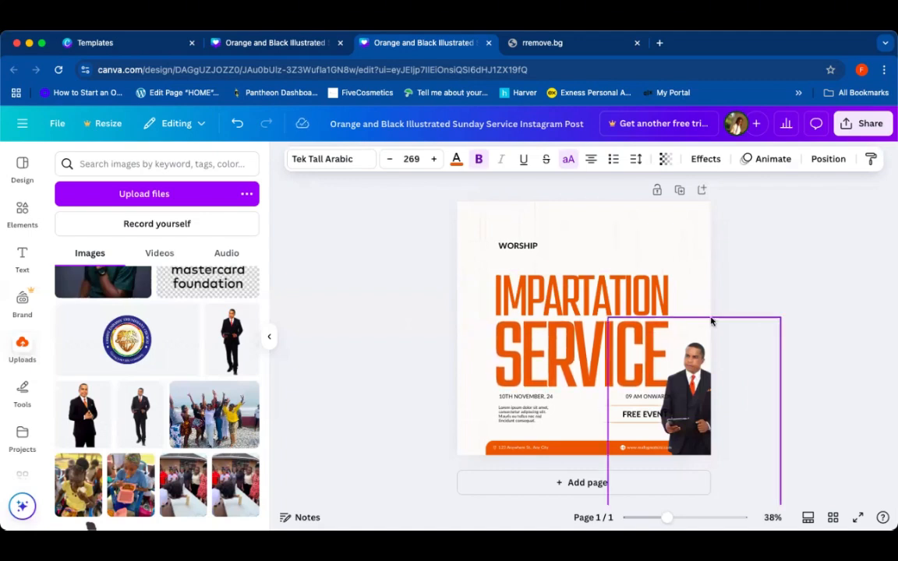
{"action": "left_click", "coordinate": [763, 314]}
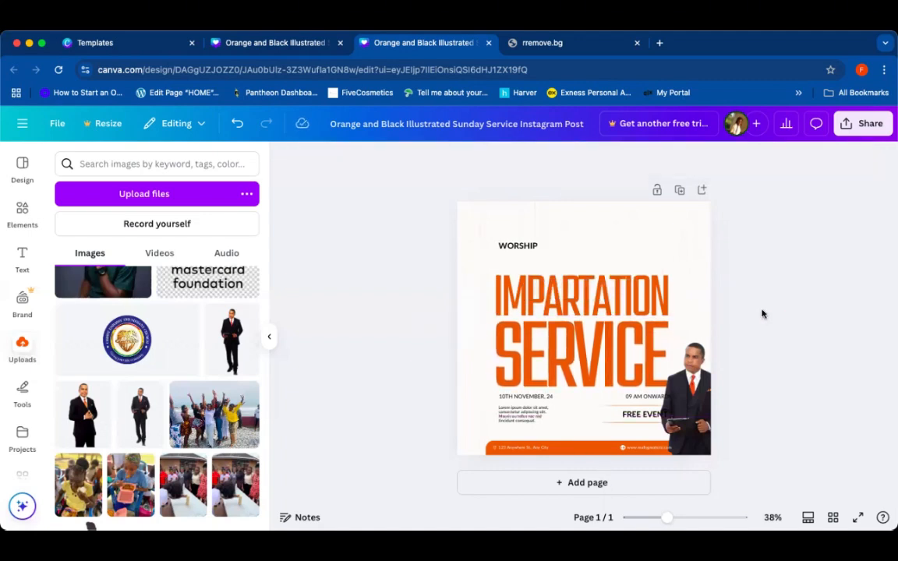
Step: Change the WORSHIP label to WEDNESDAY and widen its text box to fit on one line
{"action": "double_click", "coordinate": [520, 247]}
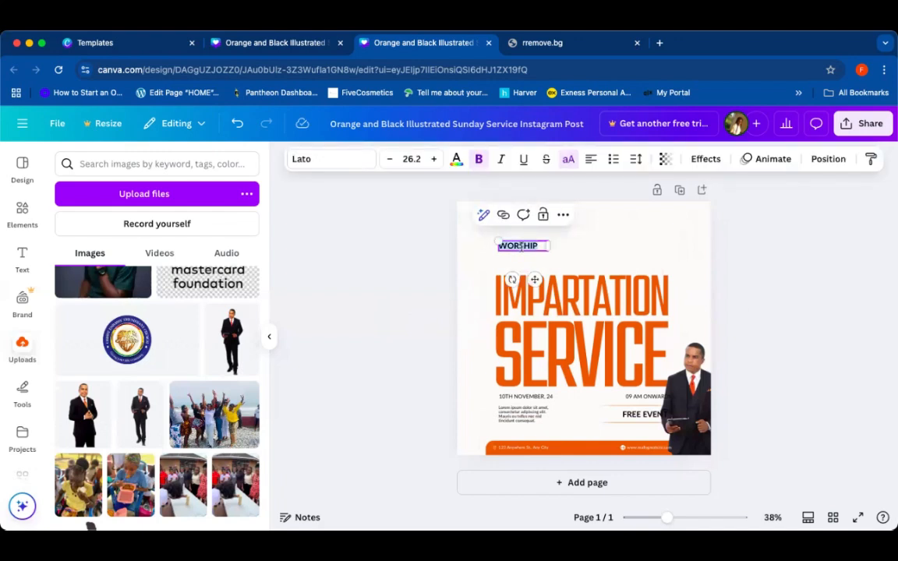
{"action": "key", "text": "BackSpace"}
{"action": "type", "text": "WED"}
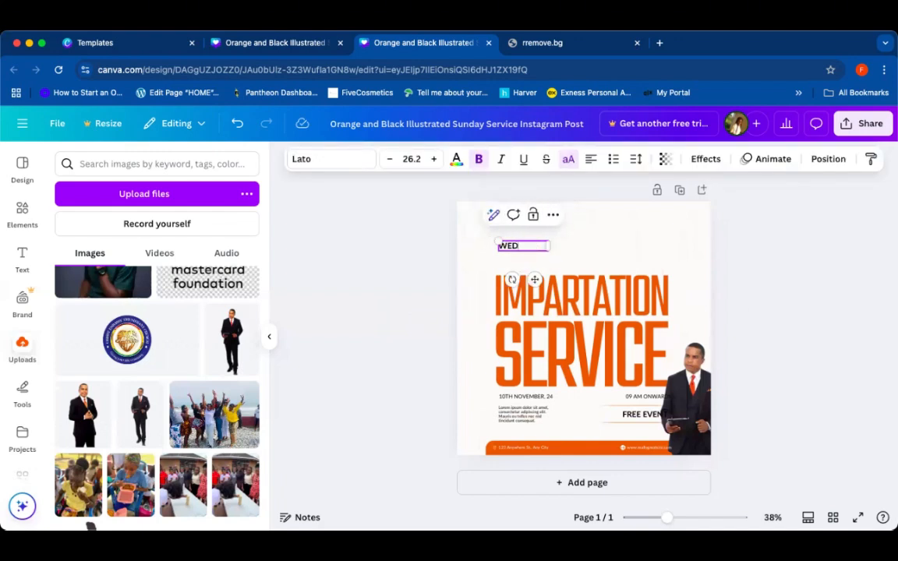
{"action": "type", "text": "NESDAY"}
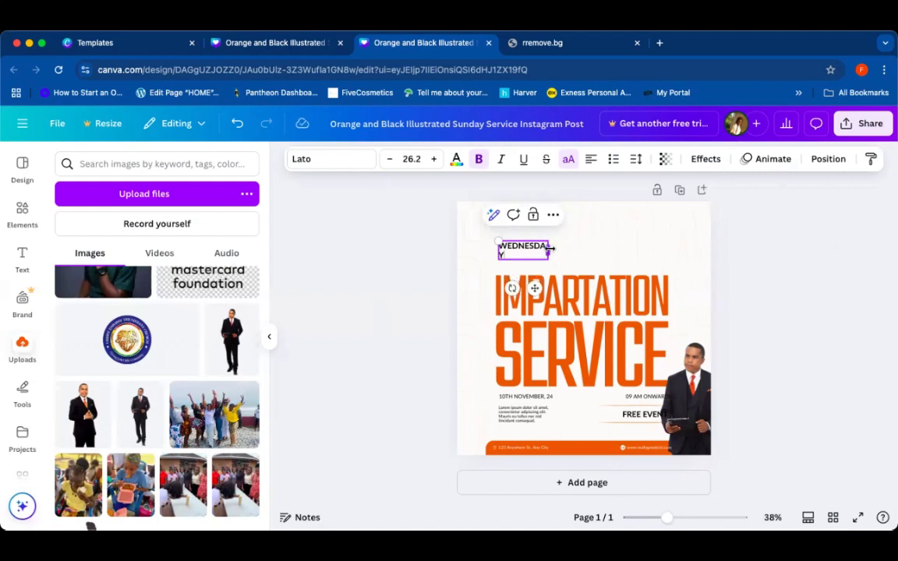
{"action": "left_click_drag", "start_coordinate": [551, 248], "coordinate": [561, 251]}
{"action": "left_click", "coordinate": [767, 305]}
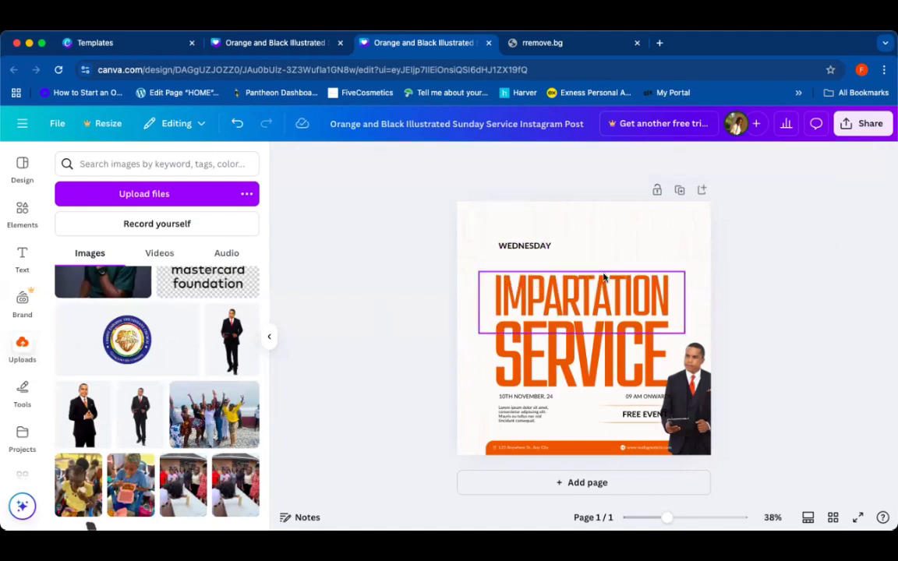
Step: Move the WEDNESDAY label slightly down and left, above the headline
{"action": "left_click", "coordinate": [542, 246]}
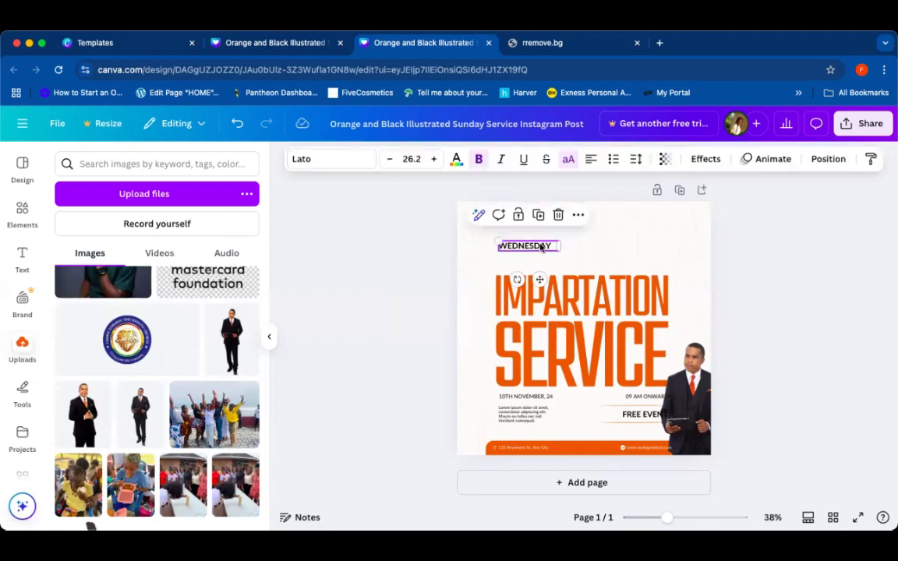
{"action": "left_click_drag", "start_coordinate": [541, 246], "coordinate": [536, 257]}
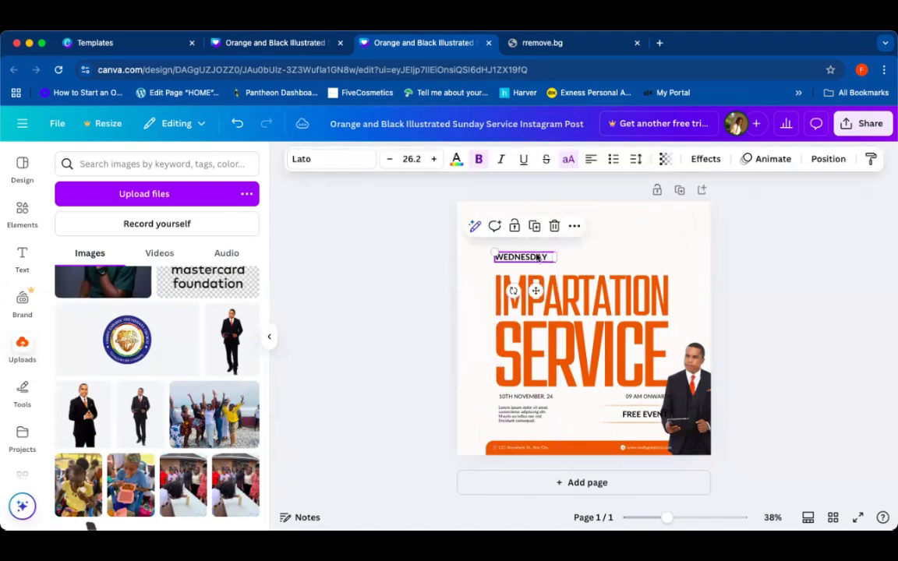
{"action": "left_click", "coordinate": [831, 264]}
Step: Nudge the IMPARTATION headline upward and fine-tune its position above SERVICE
{"action": "left_click", "coordinate": [615, 327]}
{"action": "left_click", "coordinate": [596, 336]}
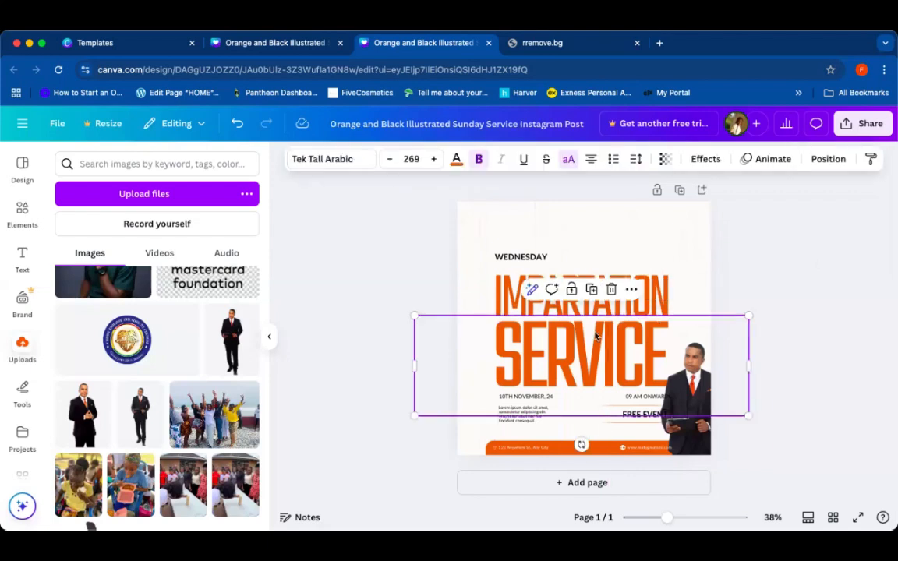
{"action": "left_click", "coordinate": [513, 302]}
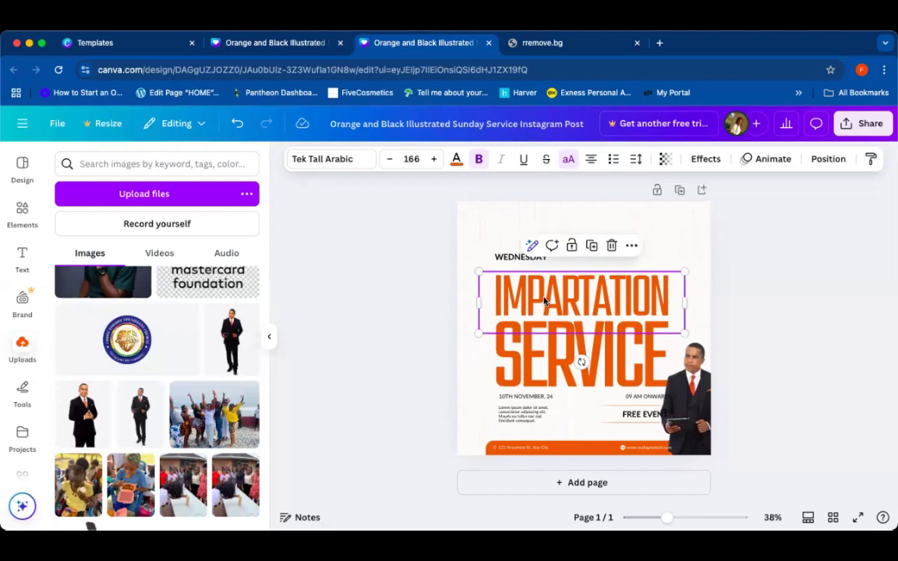
{"action": "key", "text": "Up"}
{"action": "key", "text": "Up"}
{"action": "key", "text": "Up"}
{"action": "key", "text": "Up"}
{"action": "key", "text": "Up"}
{"action": "key", "text": "Up"}
{"action": "key", "text": "Up"}
{"action": "key", "text": "Up"}
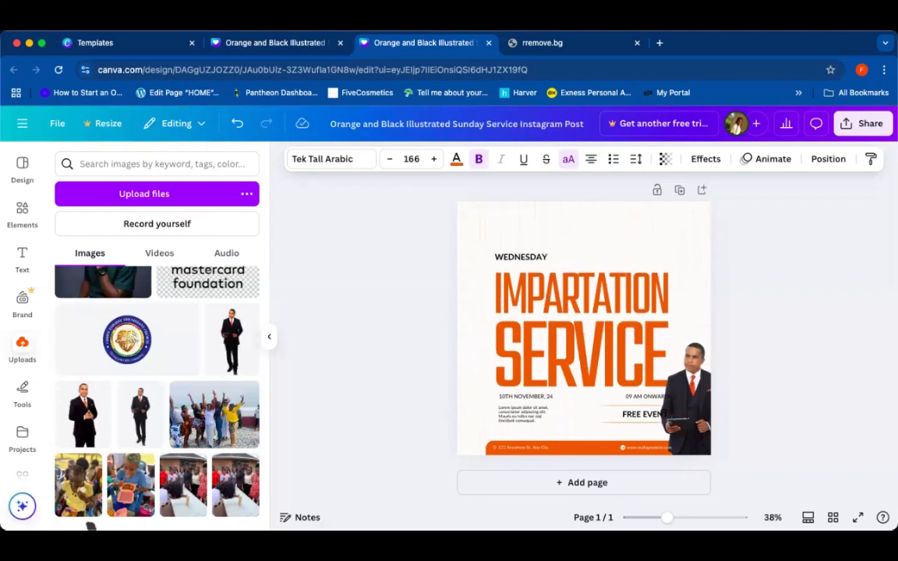
{"action": "left_click", "coordinate": [787, 321]}
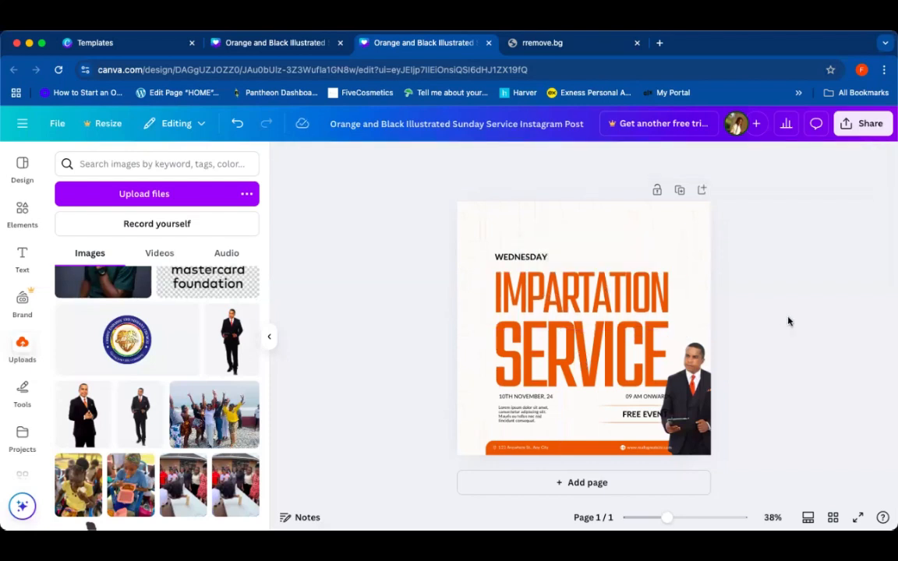
{"action": "left_click", "coordinate": [586, 288]}
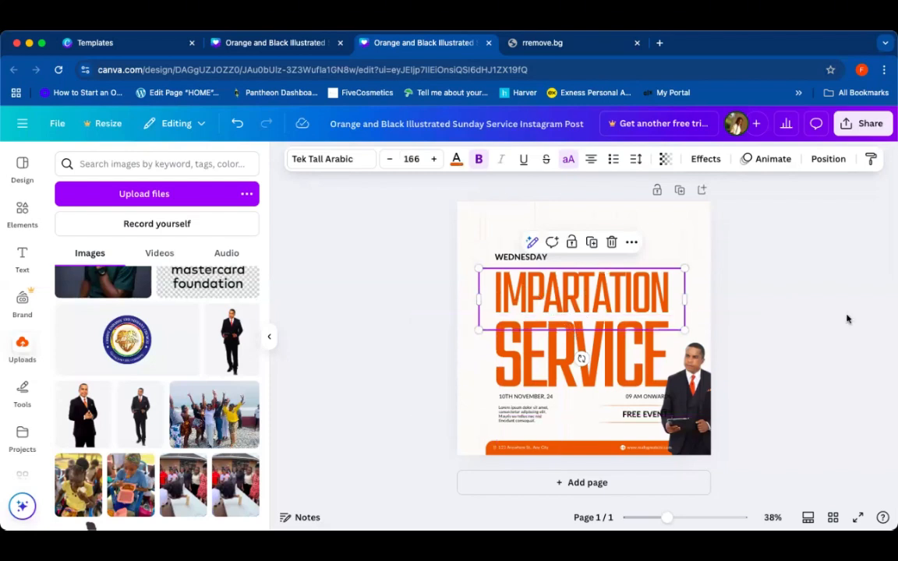
{"action": "left_click", "coordinate": [775, 317]}
{"action": "left_click", "coordinate": [663, 303]}
{"action": "mouse_move", "coordinate": [639, 309]}
{"action": "left_mouse_down"}
{"action": "mouse_move", "coordinate": [637, 295]}
{"action": "mouse_move", "coordinate": [638, 302]}
{"action": "left_mouse_up"}
{"action": "left_click", "coordinate": [766, 327]}
Step: Reposition the SERVICE text slightly, nudging it right to align under IMPARTATION
{"action": "left_click", "coordinate": [646, 356]}
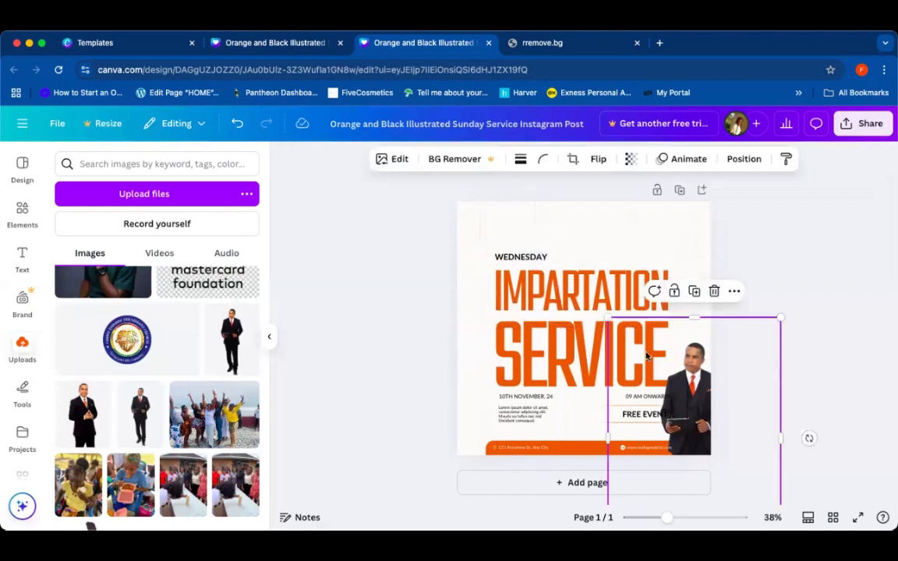
{"action": "left_click", "coordinate": [567, 355]}
{"action": "left_click_drag", "start_coordinate": [566, 355], "coordinate": [565, 361]}
{"action": "left_click", "coordinate": [796, 324]}
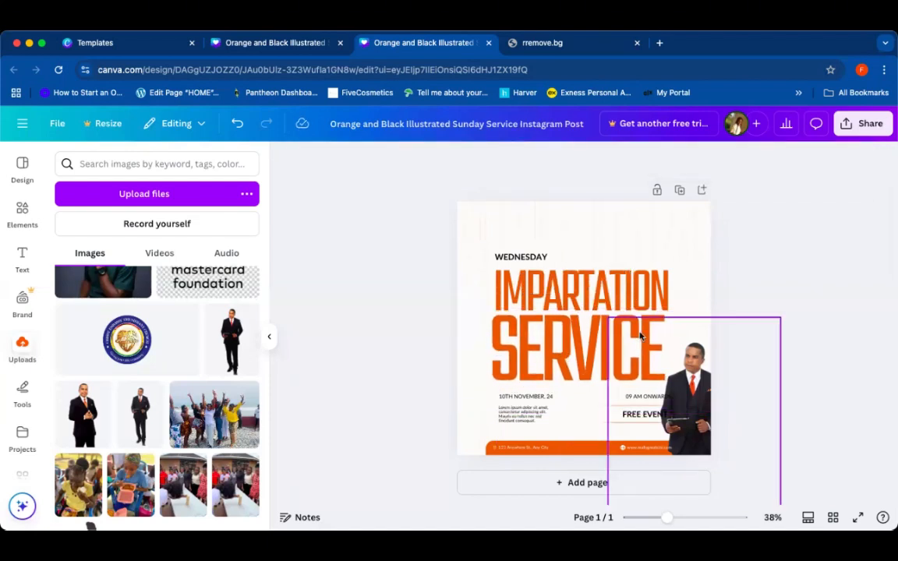
{"action": "left_click", "coordinate": [640, 336]}
{"action": "left_click", "coordinate": [568, 348]}
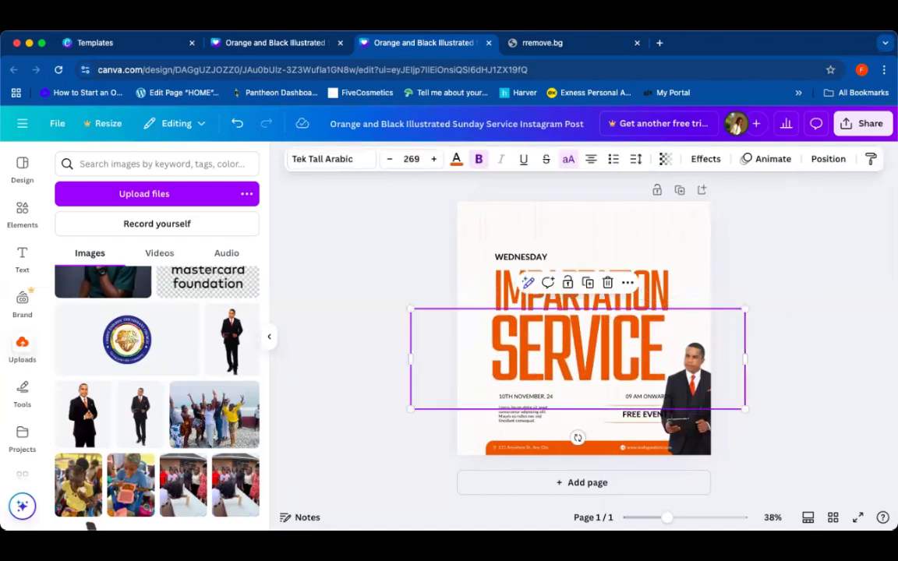
{"action": "key", "text": "Right"}
{"action": "key", "text": "Right"}
{"action": "key", "text": "Right"}
{"action": "key", "text": "Right"}
{"action": "key", "text": "Right"}
{"action": "key", "text": "Right"}
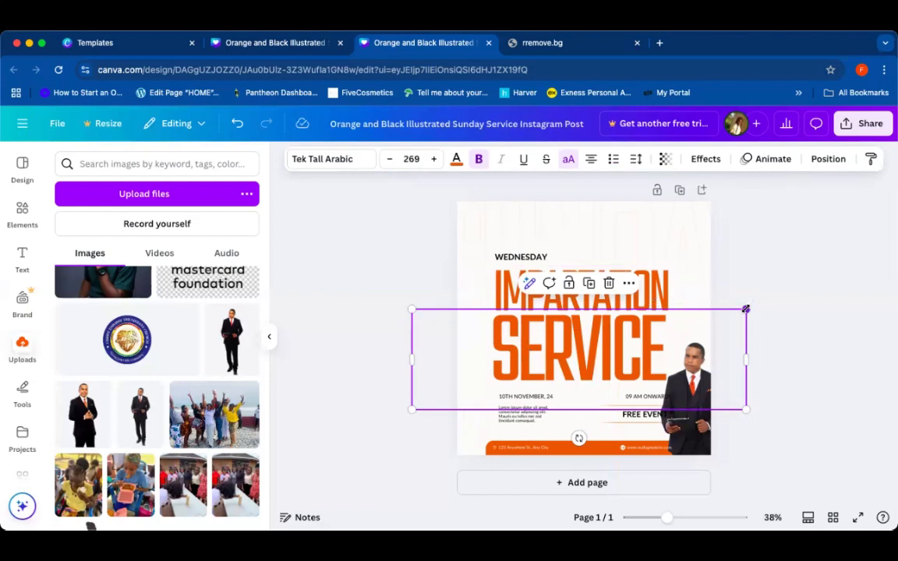
Step: Try enlarging the SERVICE text, then undo the last two changes
{"action": "left_click_drag", "start_coordinate": [744, 309], "coordinate": [769, 304]}
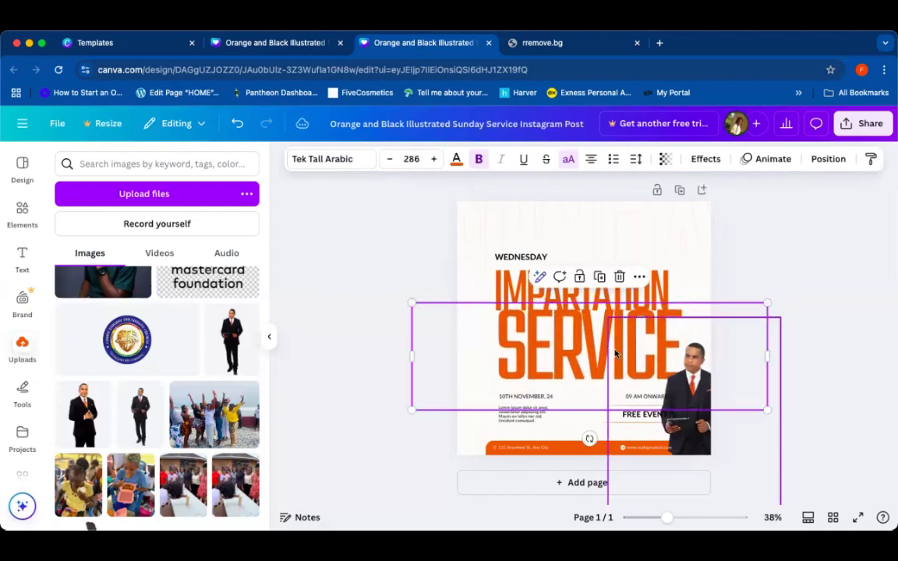
{"action": "double_click", "coordinate": [551, 357]}
{"action": "left_click", "coordinate": [330, 364]}
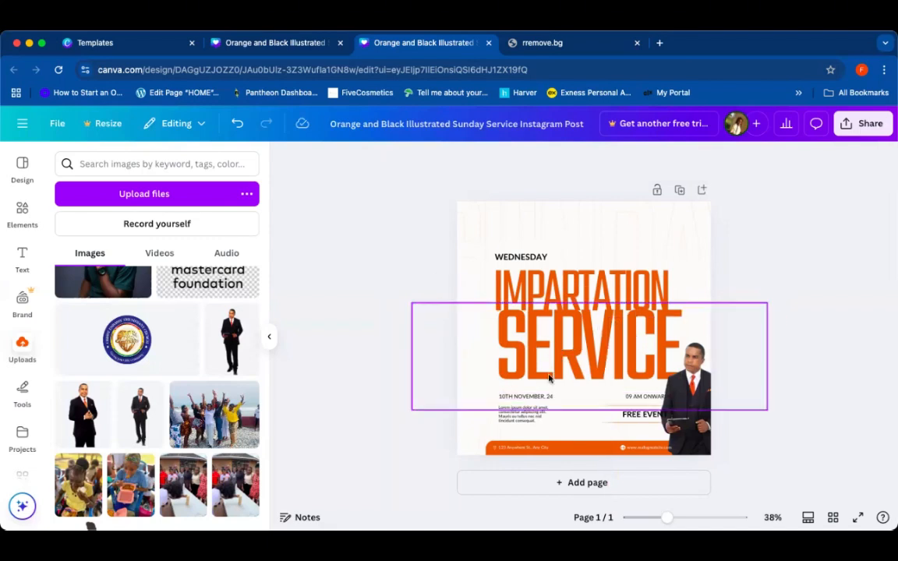
{"action": "left_click", "coordinate": [239, 129]}
{"action": "left_click", "coordinate": [239, 129]}
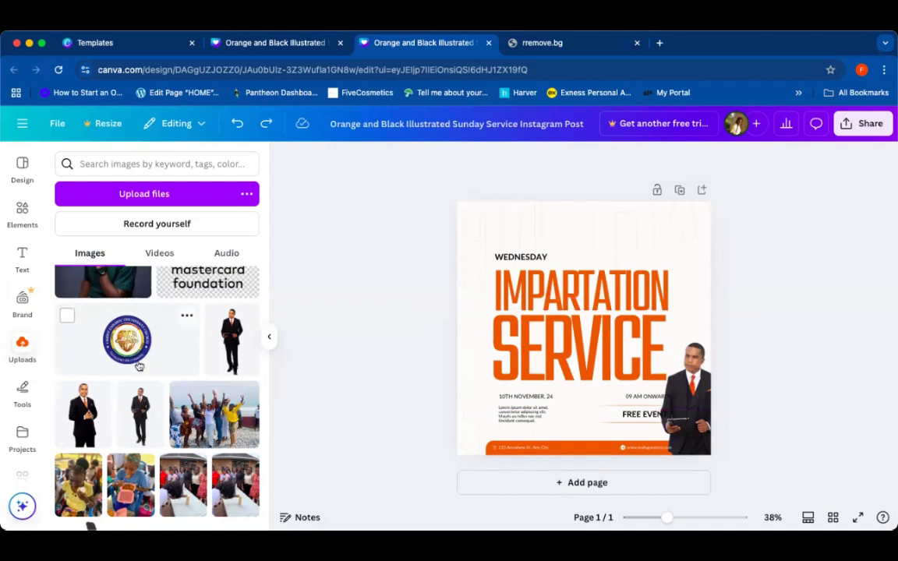
Step: Paste the church logo onto the design and place it in the top-left corner above WEDNESDAY
{"action": "scroll", "coordinate": [138, 366], "scroll_direction": "up", "scroll_amount": 3}
{"action": "scroll", "coordinate": [138, 366], "scroll_direction": "down", "scroll_amount": 3}
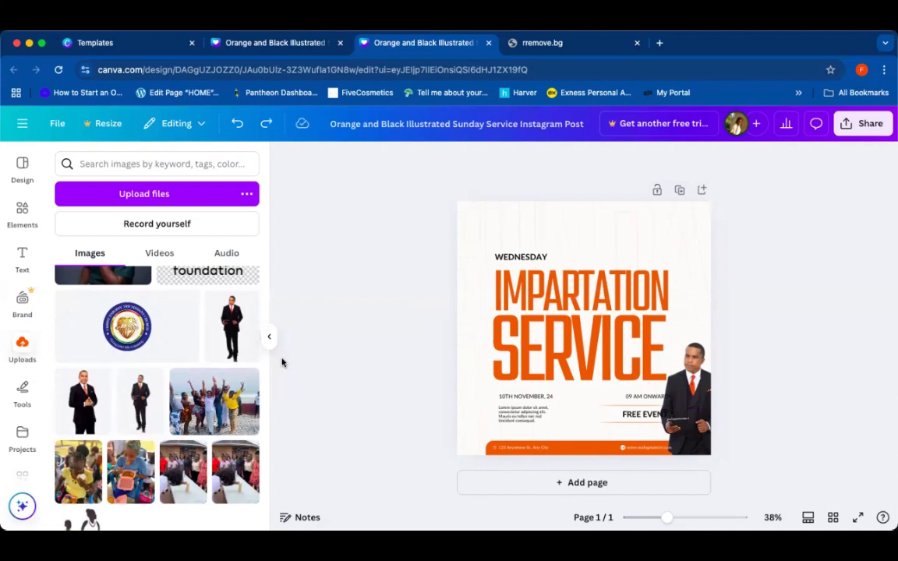
{"action": "left_click", "coordinate": [499, 339]}
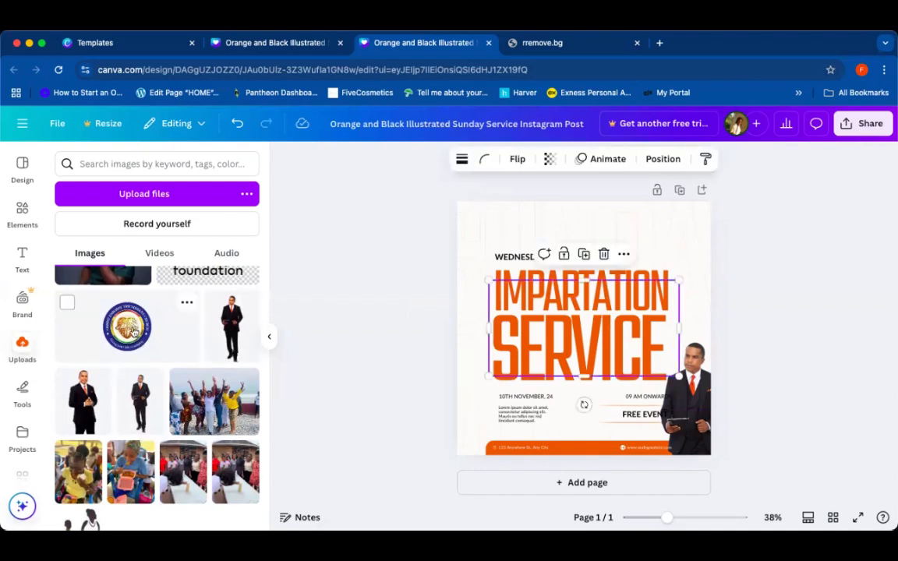
{"action": "key", "text": "ctrl+v"}
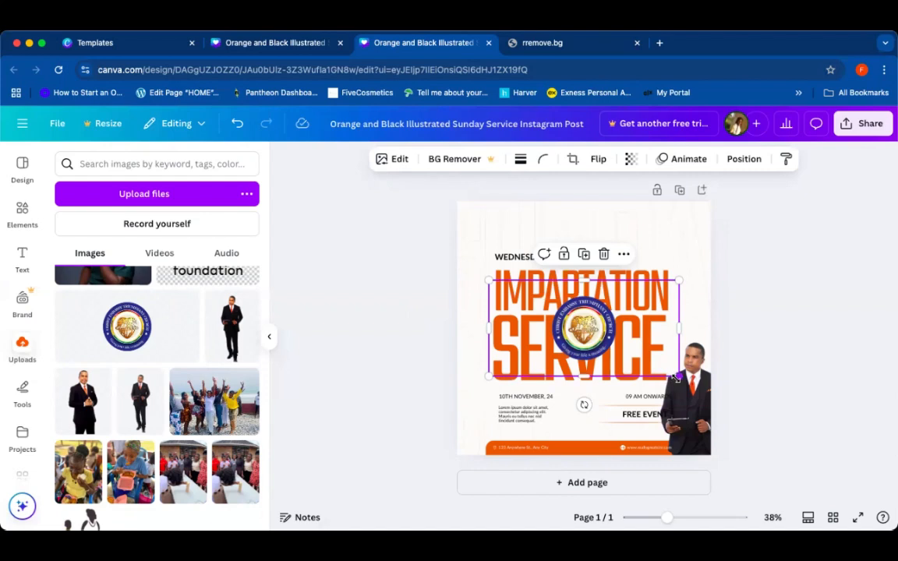
{"action": "left_click_drag", "start_coordinate": [679, 378], "coordinate": [510, 234]}
{"action": "left_click", "coordinate": [396, 251]}
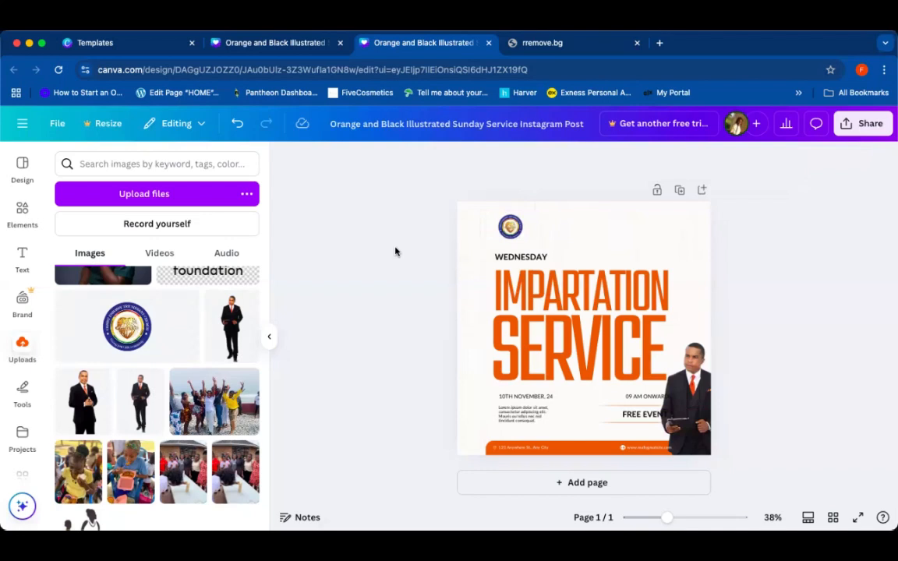
{"action": "left_click", "coordinate": [510, 226]}
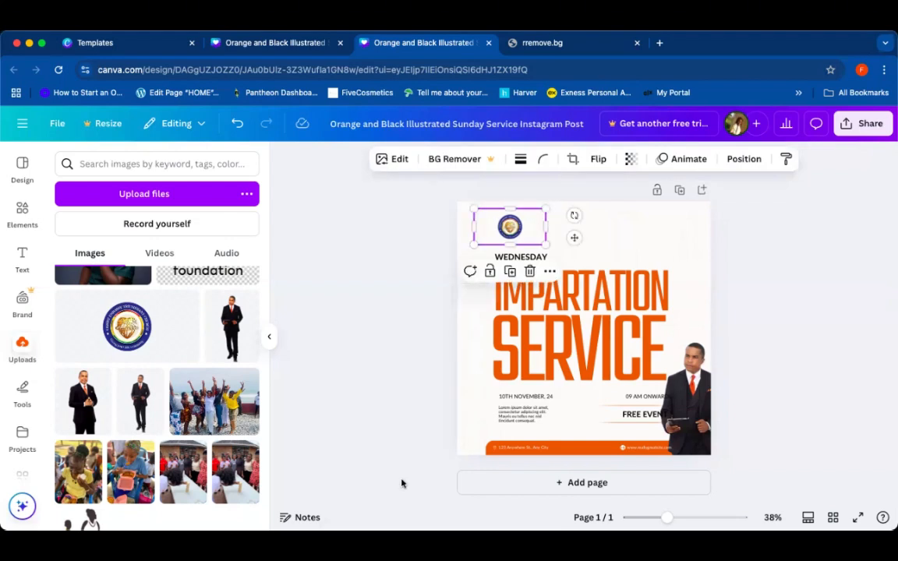
{"action": "left_click", "coordinate": [400, 362]}
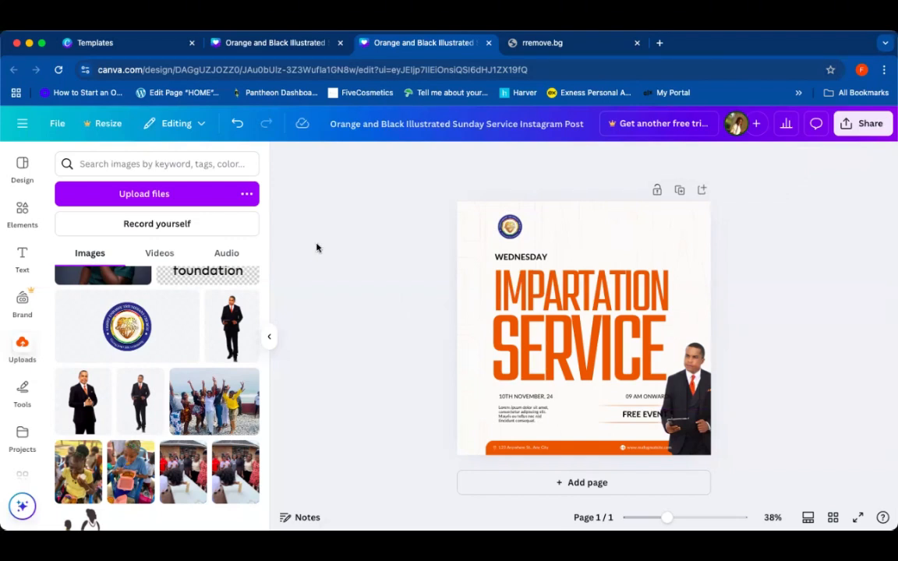
{"action": "left_click", "coordinate": [178, 124]}
{"action": "left_click", "coordinate": [56, 130]}
{"action": "left_click", "coordinate": [56, 127]}
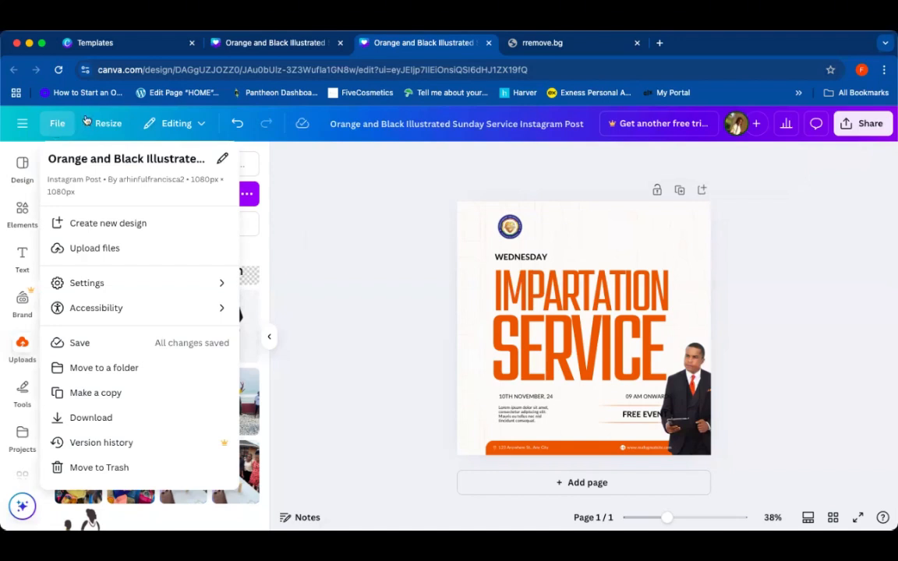
{"action": "left_click", "coordinate": [882, 310]}
{"action": "left_click", "coordinate": [631, 244]}
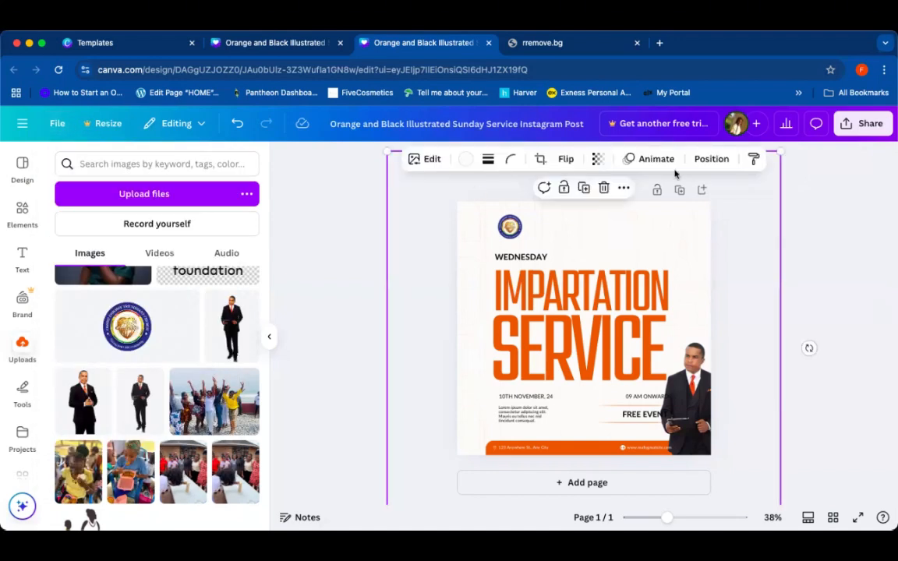
{"action": "left_click", "coordinate": [624, 190]}
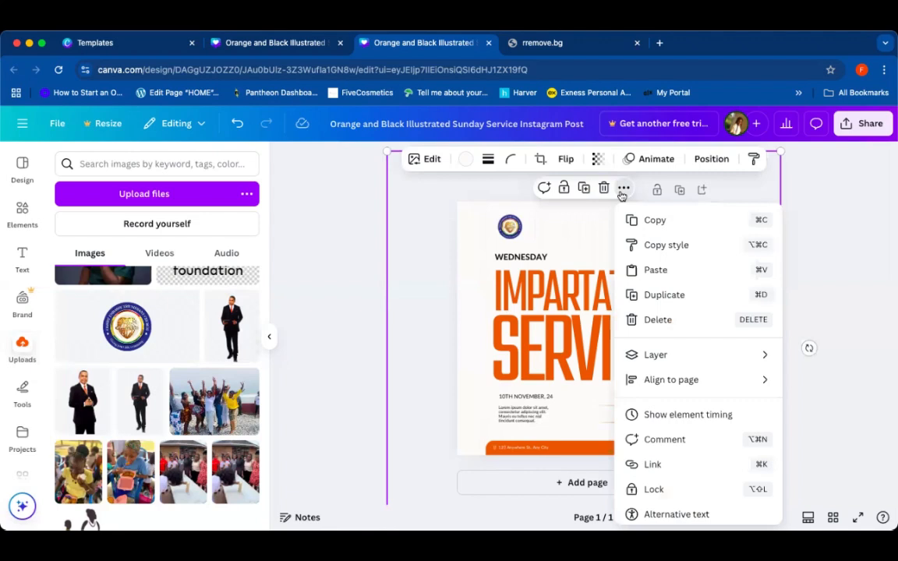
{"action": "left_click", "coordinate": [623, 192]}
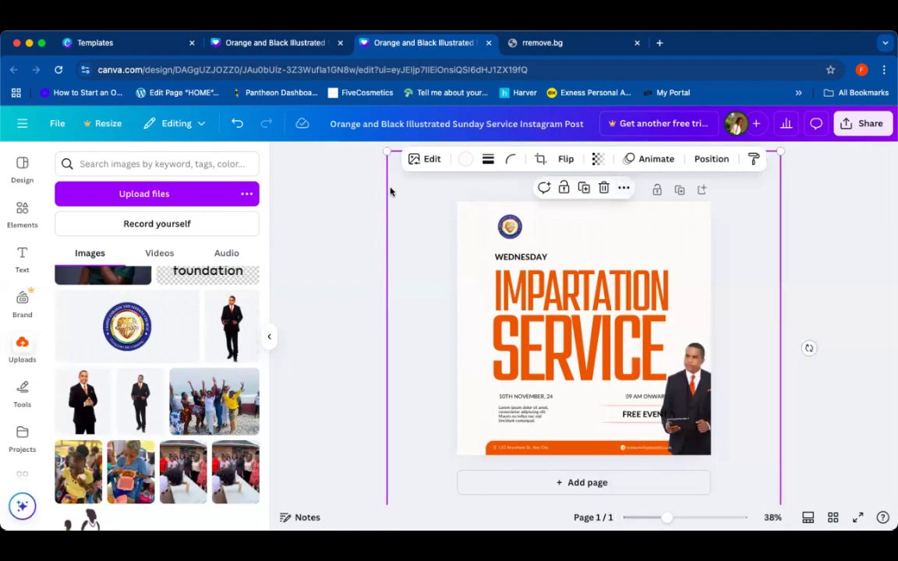
{"action": "left_click", "coordinate": [317, 193]}
{"action": "left_click", "coordinate": [201, 118]}
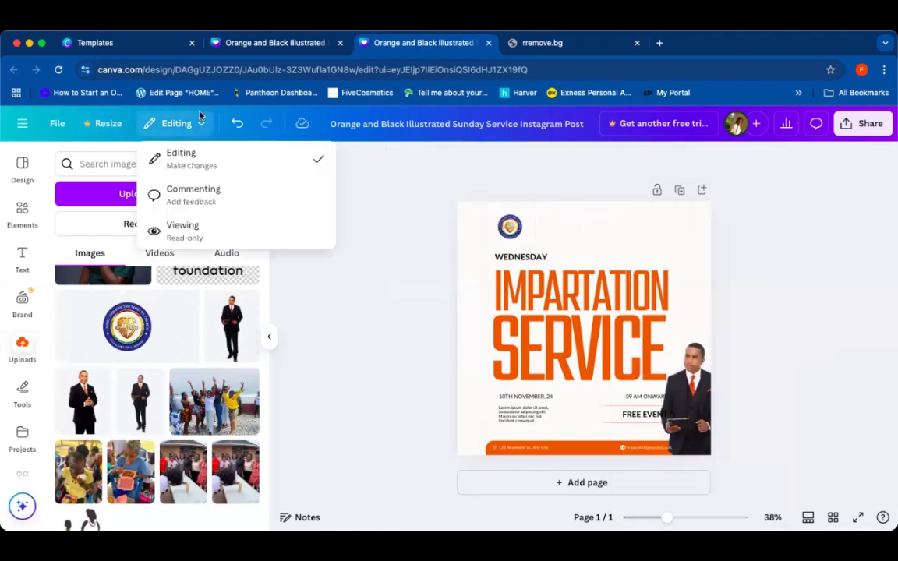
{"action": "left_click", "coordinate": [170, 118]}
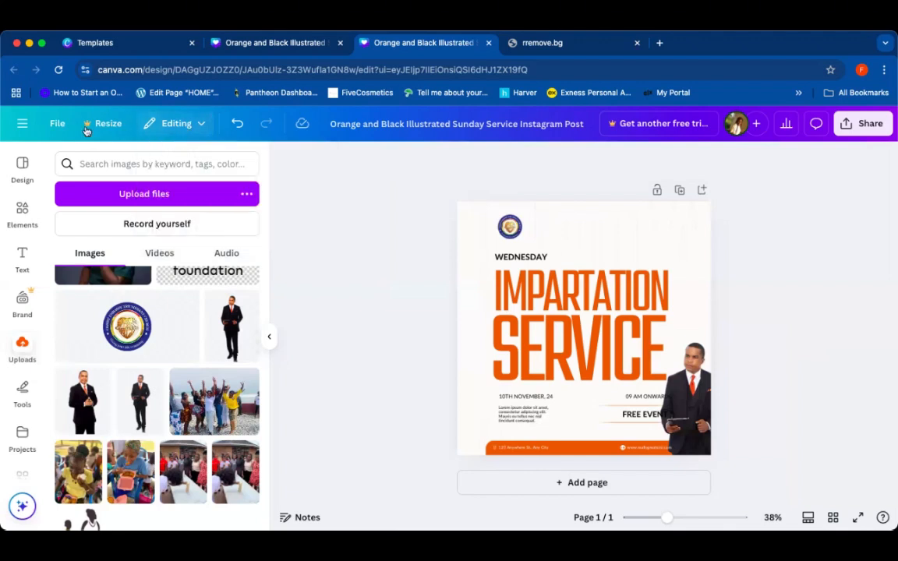
{"action": "left_click", "coordinate": [56, 126]}
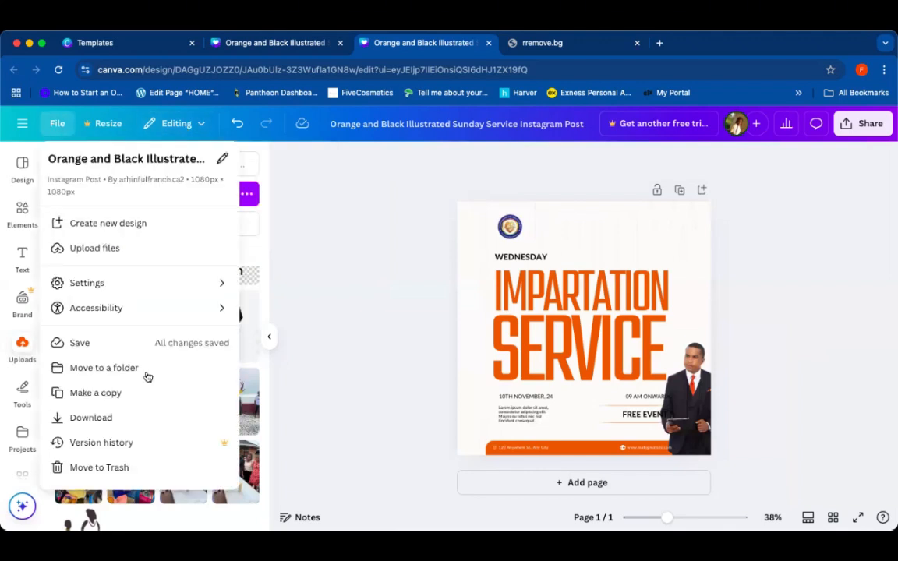
{"action": "scroll", "coordinate": [146, 377], "scroll_direction": "down", "scroll_amount": 3}
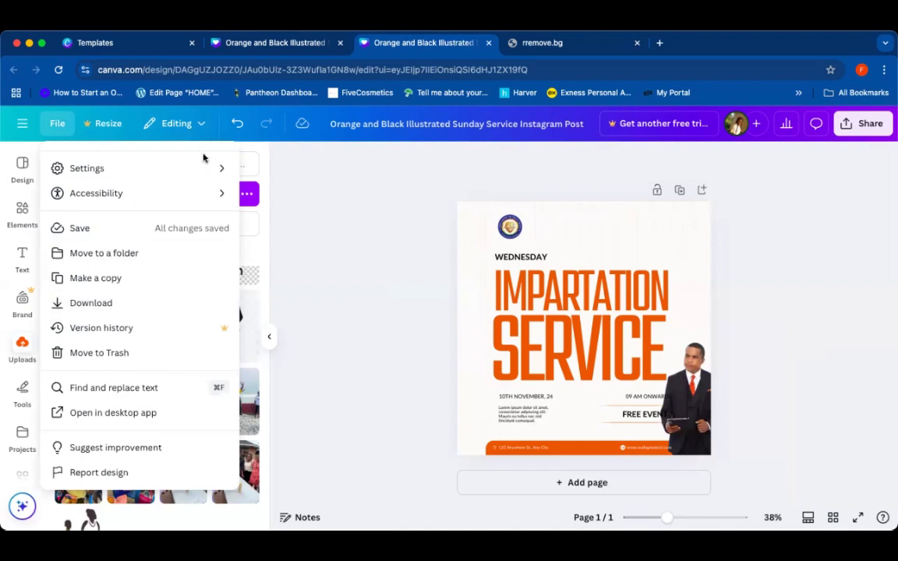
{"action": "mouse_move", "coordinate": [204, 168]}
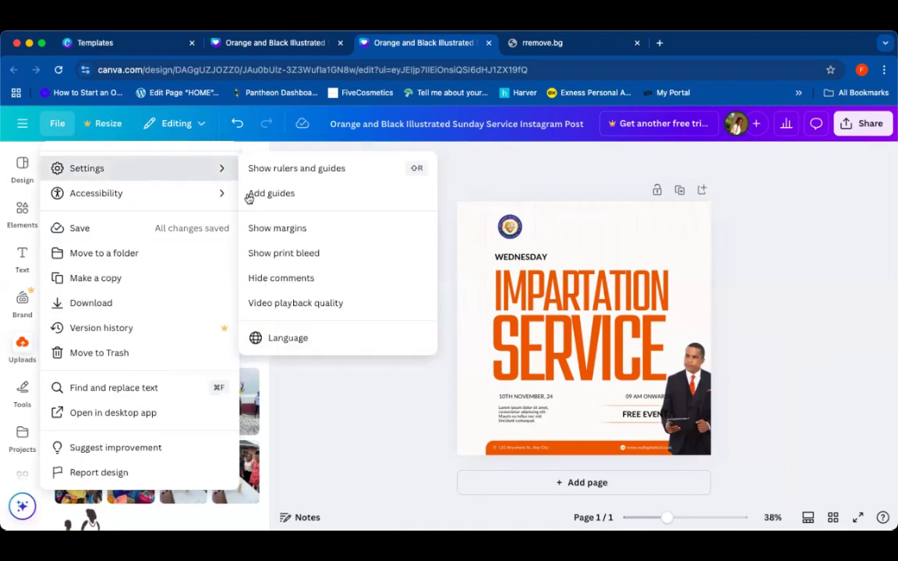
{"action": "left_click", "coordinate": [357, 405]}
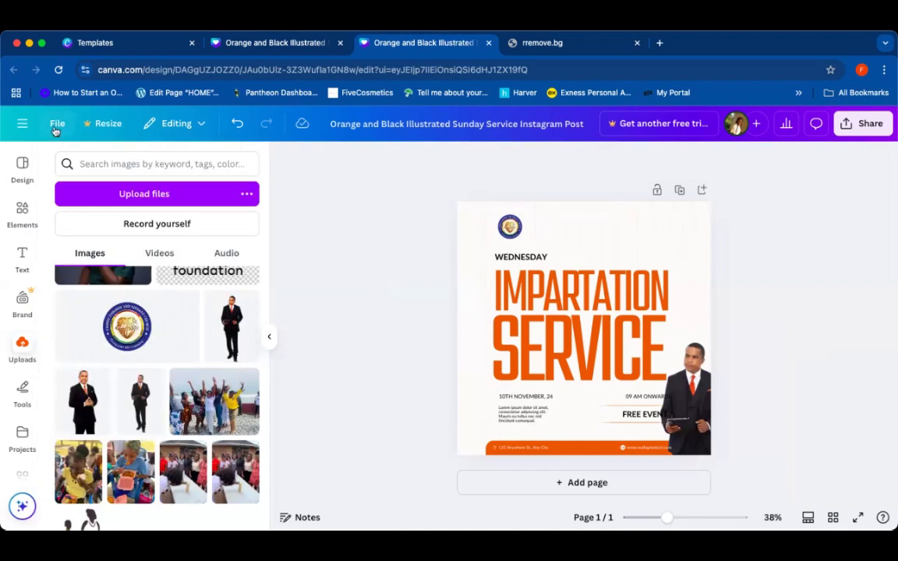
Step: Show the rulers and add a vertical guide near the left edge of the text
{"action": "left_click", "coordinate": [58, 125]}
{"action": "mouse_move", "coordinate": [80, 283]}
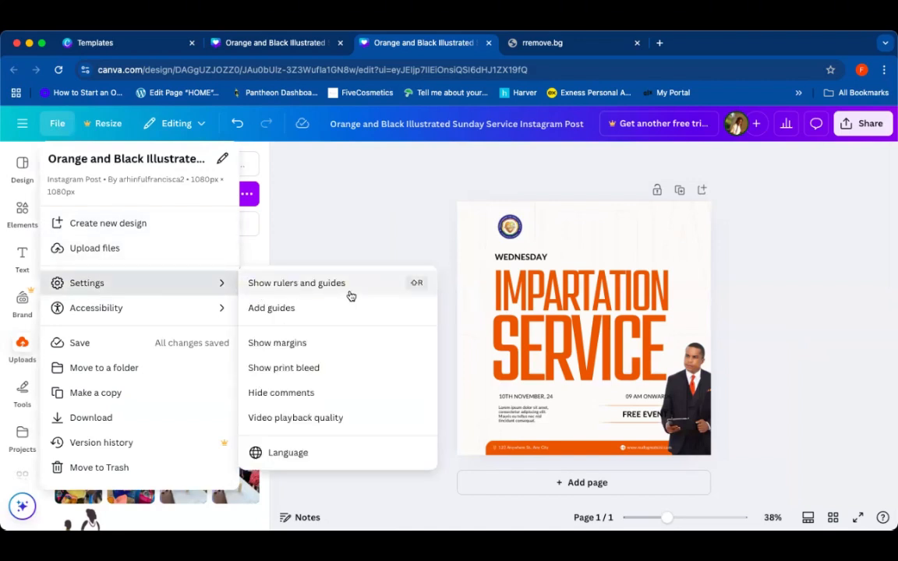
{"action": "left_click", "coordinate": [296, 317]}
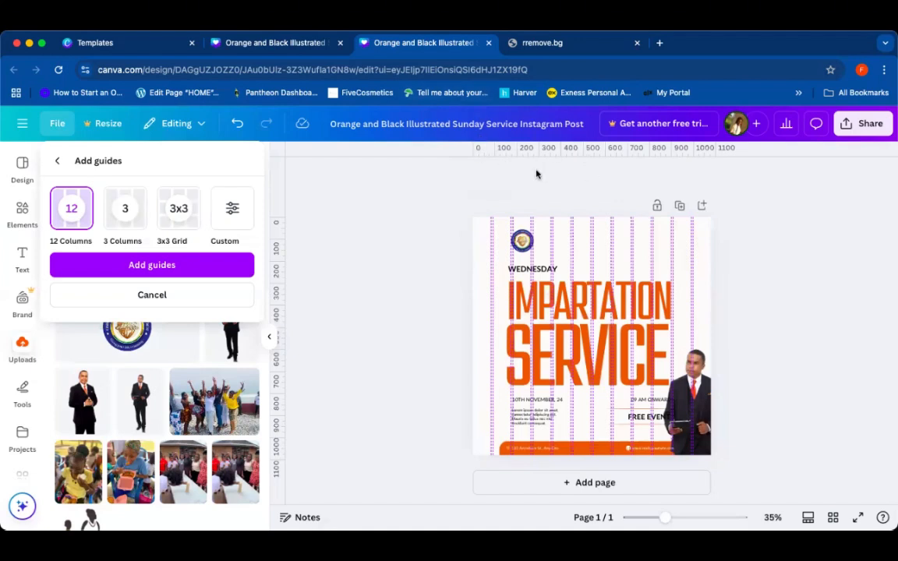
{"action": "left_click", "coordinate": [212, 301]}
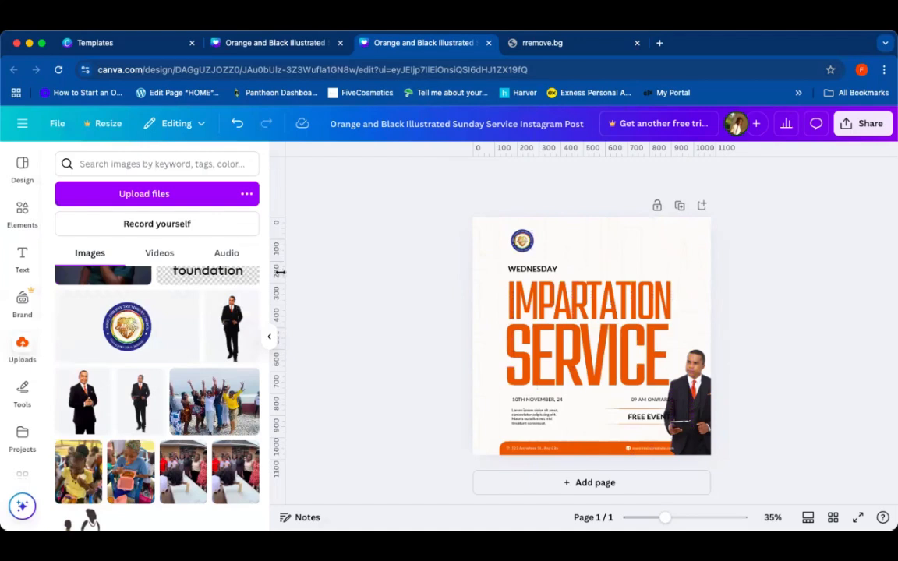
{"action": "left_click_drag", "start_coordinate": [284, 269], "coordinate": [499, 271]}
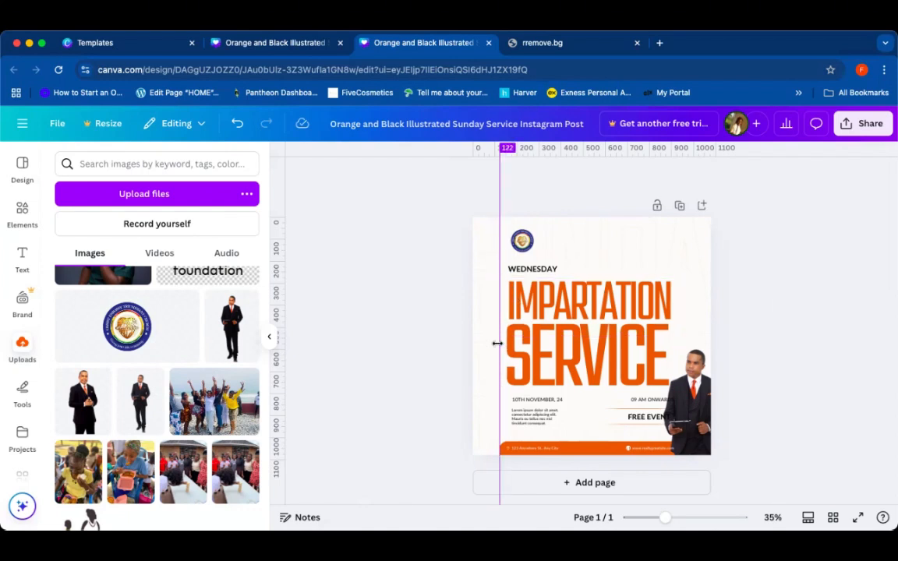
Step: Shift the logo slightly left and move the vertical guide to the left edge of the WEDNESDAY text
{"action": "left_click", "coordinate": [530, 242]}
{"action": "left_click_drag", "start_coordinate": [530, 243], "coordinate": [519, 242]}
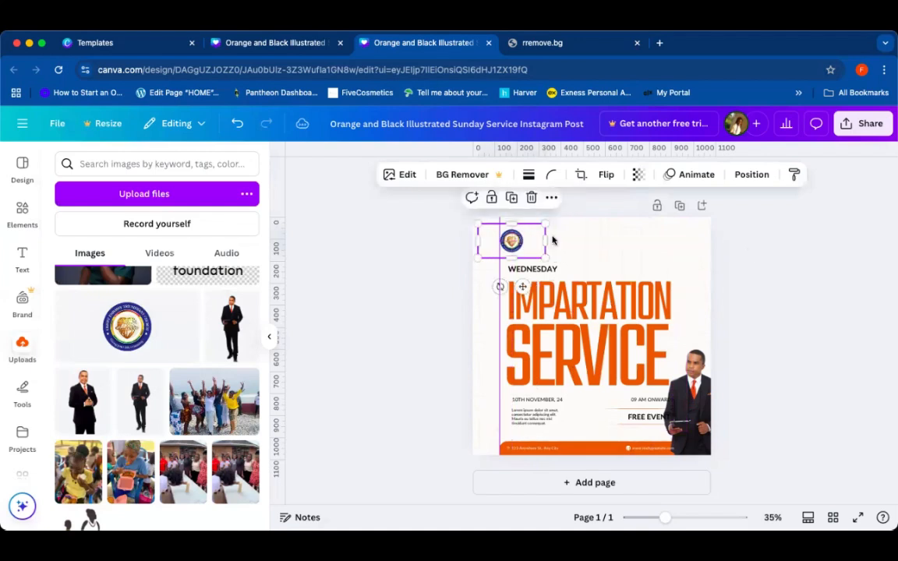
{"action": "left_click", "coordinate": [768, 256]}
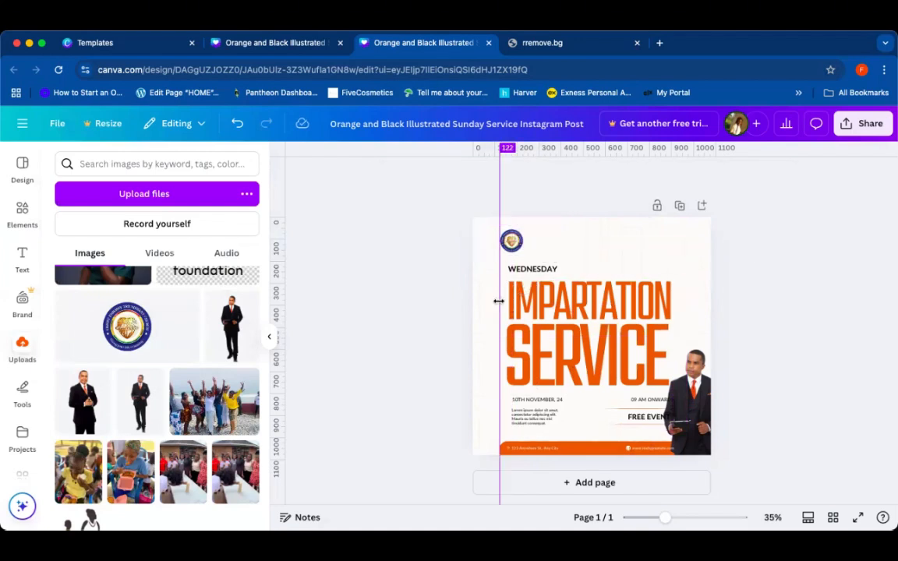
{"action": "left_click_drag", "start_coordinate": [498, 301], "coordinate": [504, 299]}
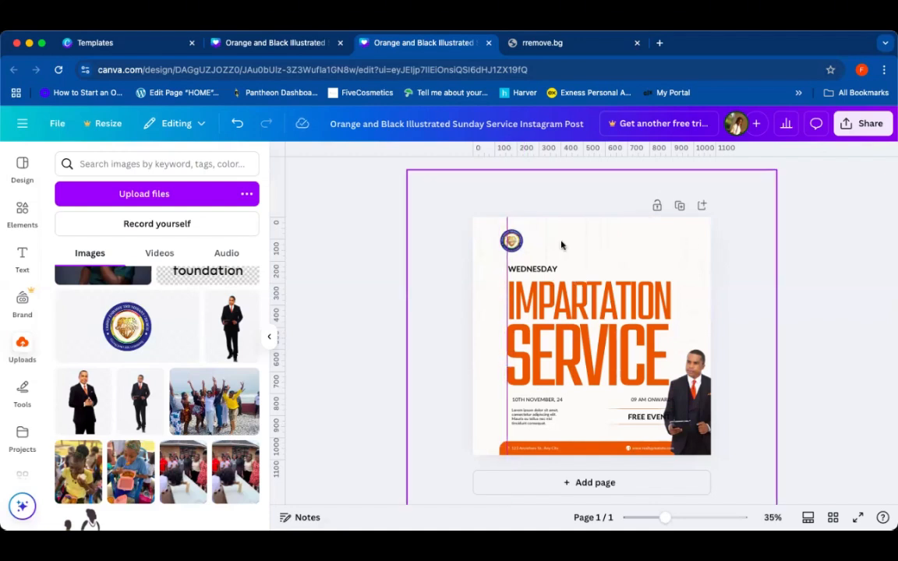
Step: Nudge the logo slightly right so it lines up with the vertical guide
{"action": "left_click", "coordinate": [518, 244]}
{"action": "left_click_drag", "start_coordinate": [517, 244], "coordinate": [525, 242]}
{"action": "left_click", "coordinate": [415, 285]}
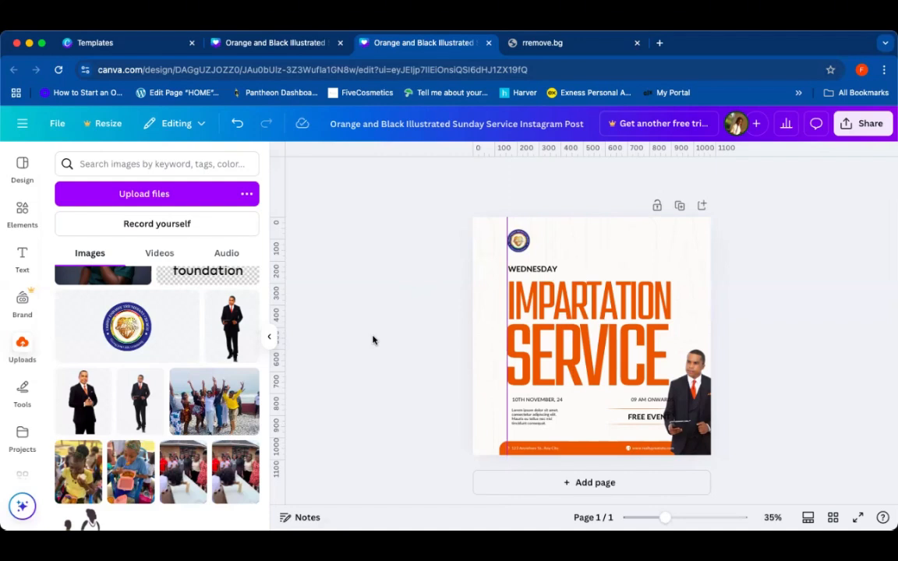
{"action": "left_click", "coordinate": [517, 242]}
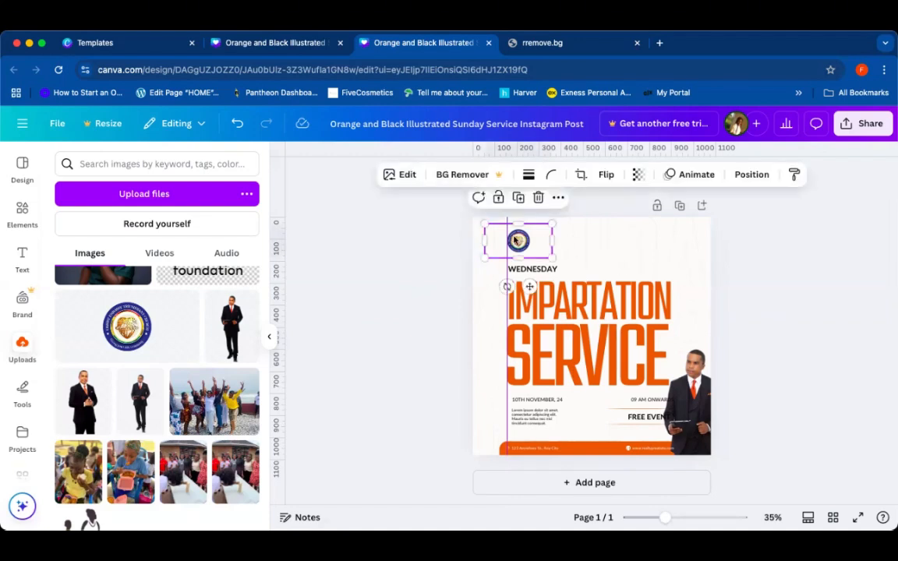
{"action": "left_click", "coordinate": [461, 283]}
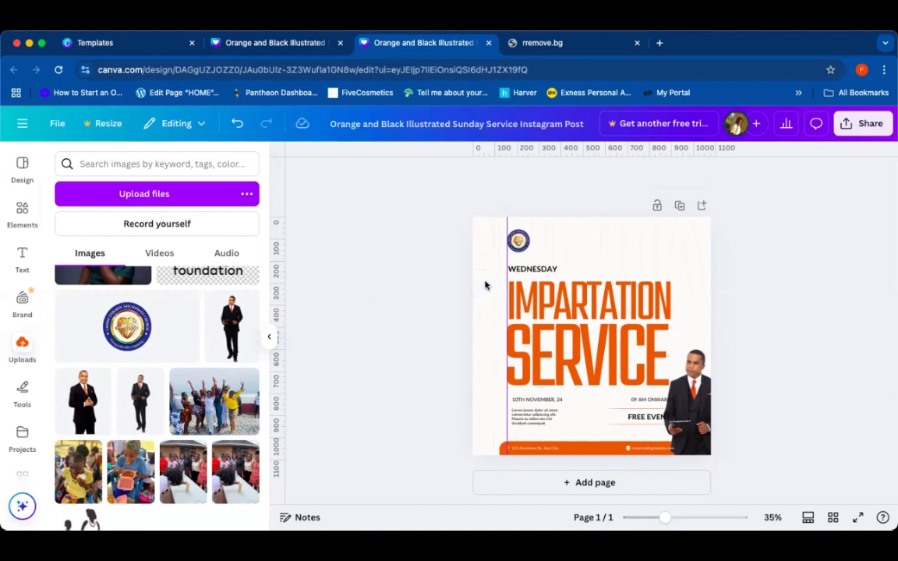
Step: Duplicate the WEDNESDAY label and move the copy beside the logo at the top
{"action": "left_click", "coordinate": [522, 271]}
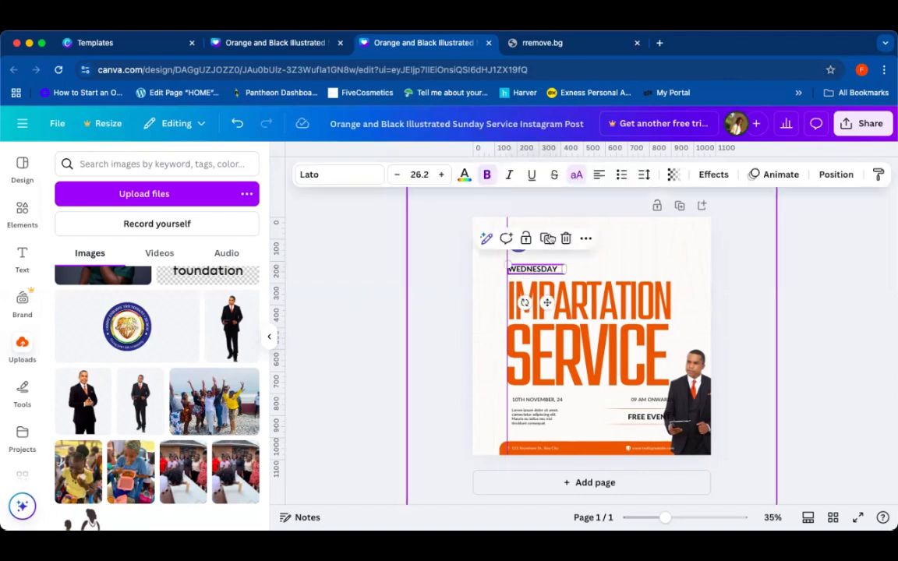
{"action": "left_click", "coordinate": [546, 240]}
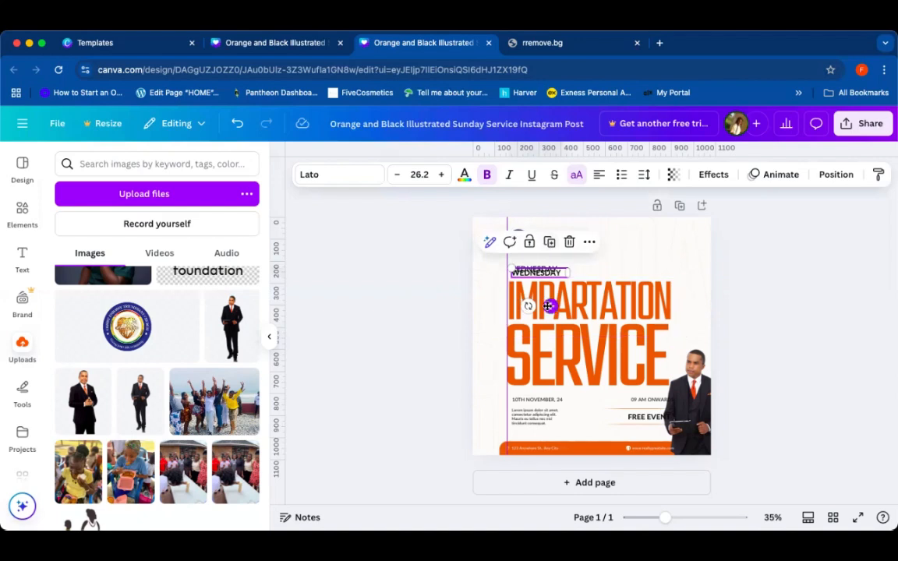
{"action": "left_click_drag", "start_coordinate": [549, 305], "coordinate": [578, 270]}
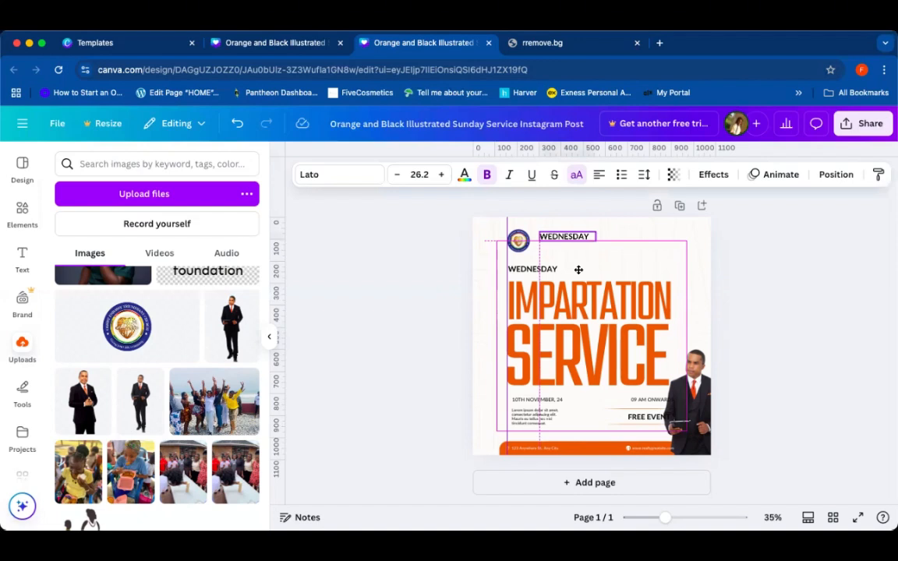
{"action": "left_click_drag", "start_coordinate": [579, 270], "coordinate": [577, 270]}
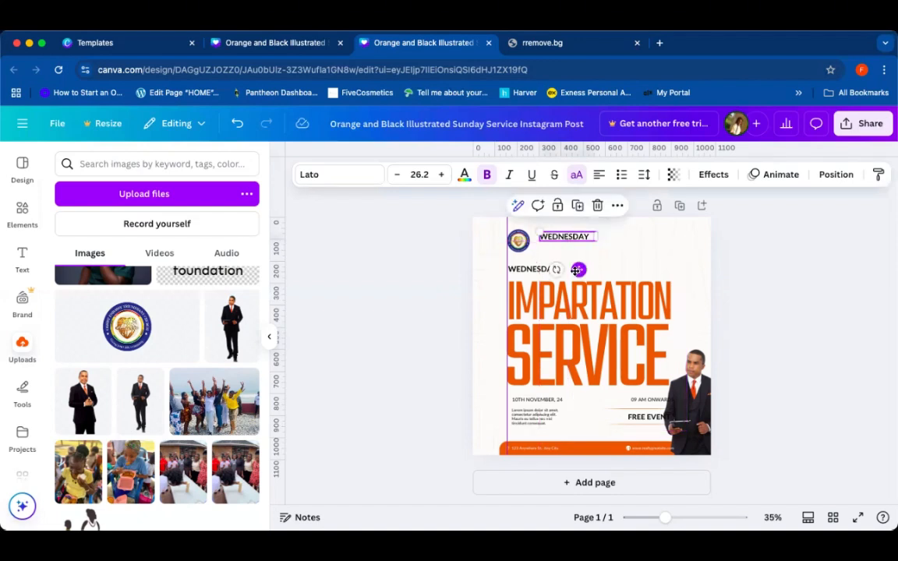
Step: Replace the copied label's text with CHRIST EMBASSY and widen its box to fit one line
{"action": "double_click", "coordinate": [587, 237]}
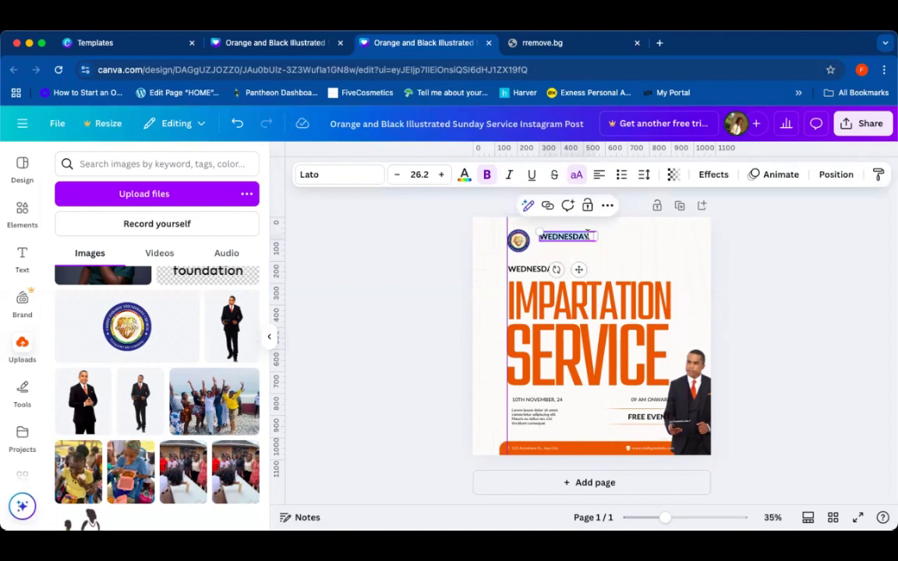
{"action": "key", "text": "BackSpace"}
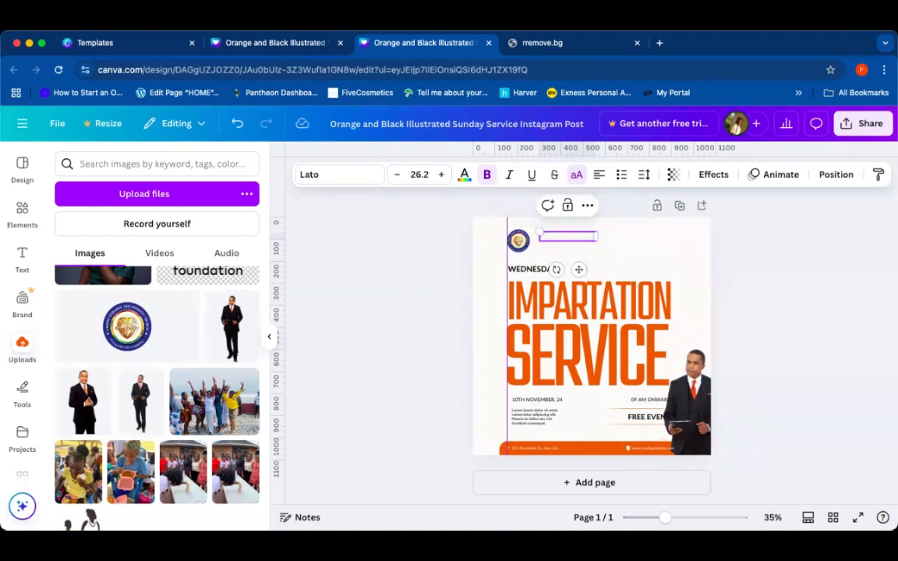
{"action": "type", "text": "CHRIS"}
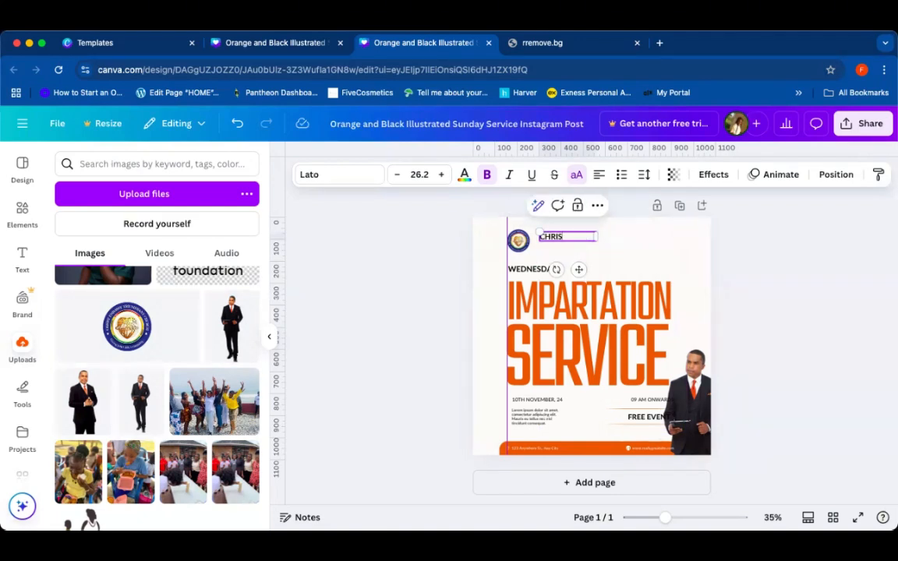
{"action": "type", "text": "T EMBASSY"}
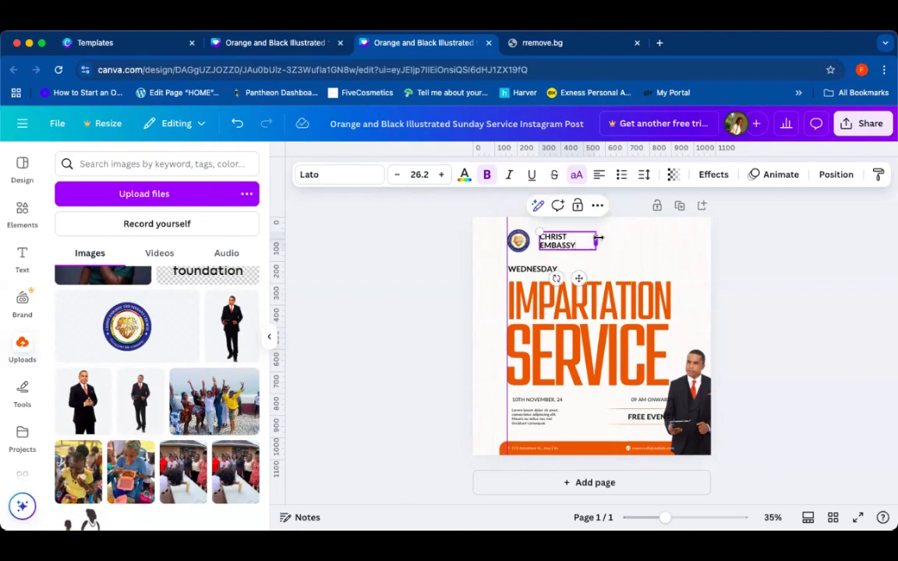
{"action": "left_click_drag", "start_coordinate": [598, 237], "coordinate": [616, 237]}
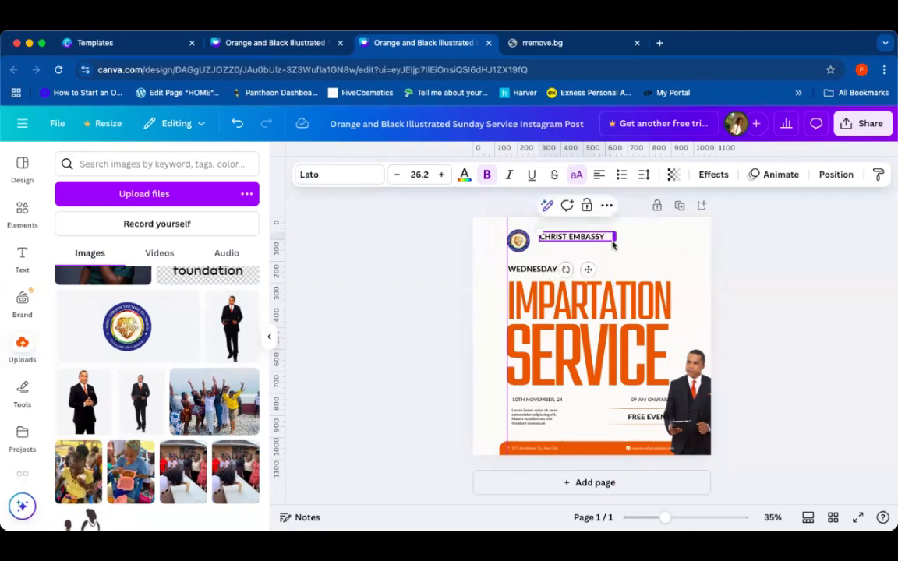
Step: Nudge the CHRIST EMBASSY label slightly left beside the logo
{"action": "left_click_drag", "start_coordinate": [590, 268], "coordinate": [587, 268]}
{"action": "left_click", "coordinate": [755, 259]}
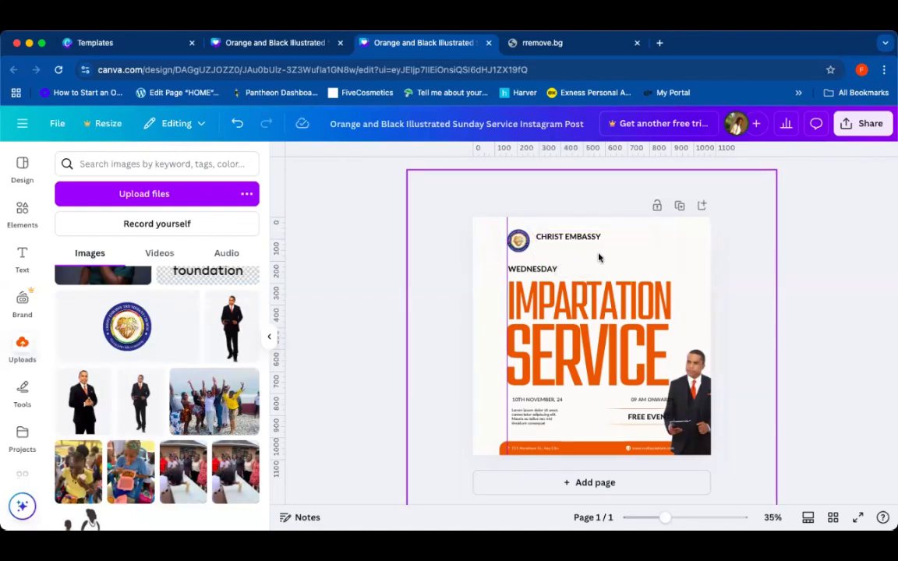
Step: Duplicate the CHRIST EMBASSY label and move the copy just below it
{"action": "left_click", "coordinate": [575, 241]}
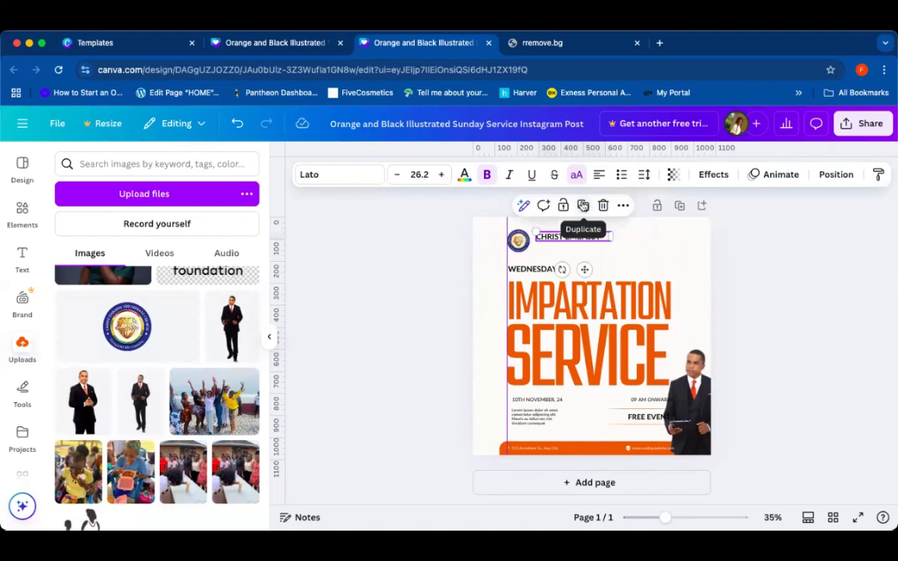
{"action": "left_click", "coordinate": [583, 207]}
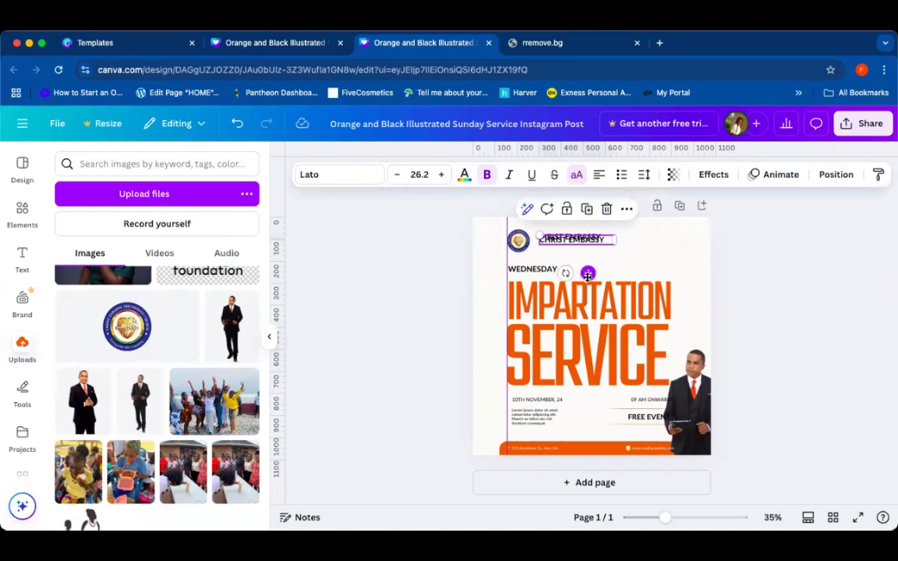
{"action": "left_click_drag", "start_coordinate": [588, 274], "coordinate": [588, 280]}
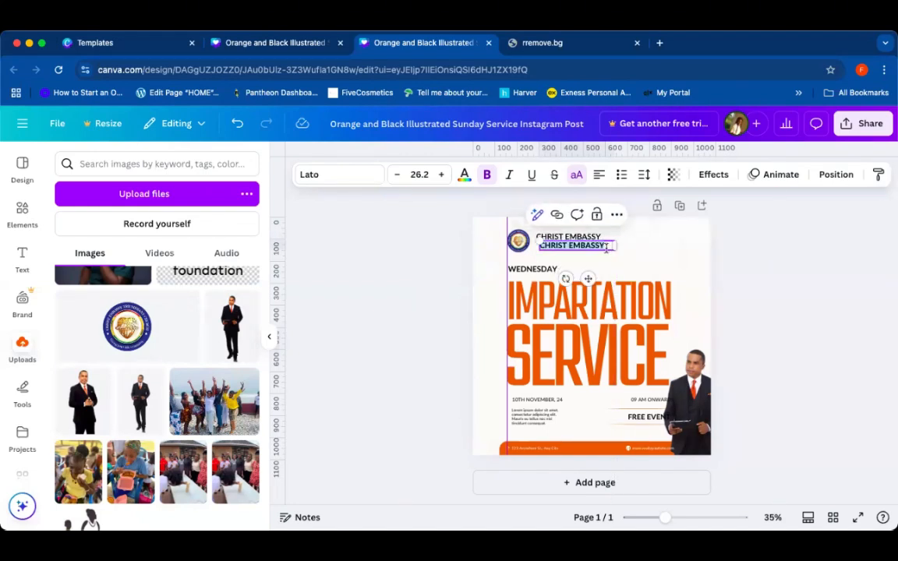
Step: Replace the copied label's text with TRIUPHANT CHURCH and widen its box to fit on one line
{"action": "key", "text": "BackSpace"}
{"action": "type", "text": "TRIU"}
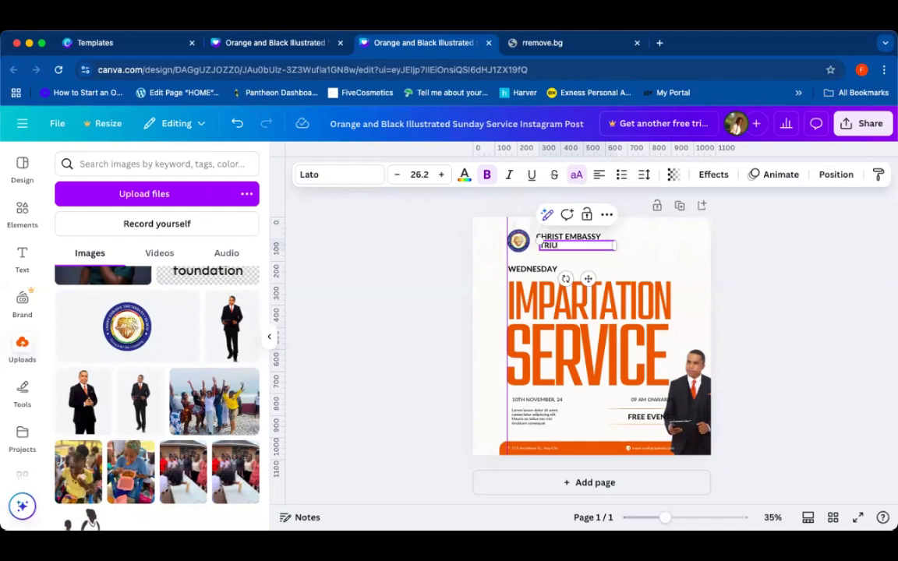
{"action": "type", "text": "PHANT CHURCH"}
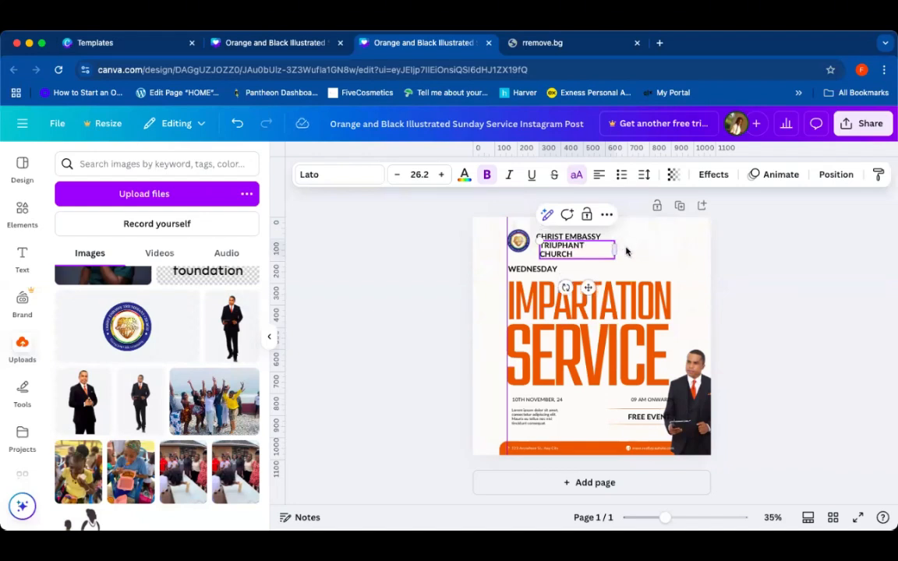
{"action": "left_click_drag", "start_coordinate": [617, 247], "coordinate": [644, 248]}
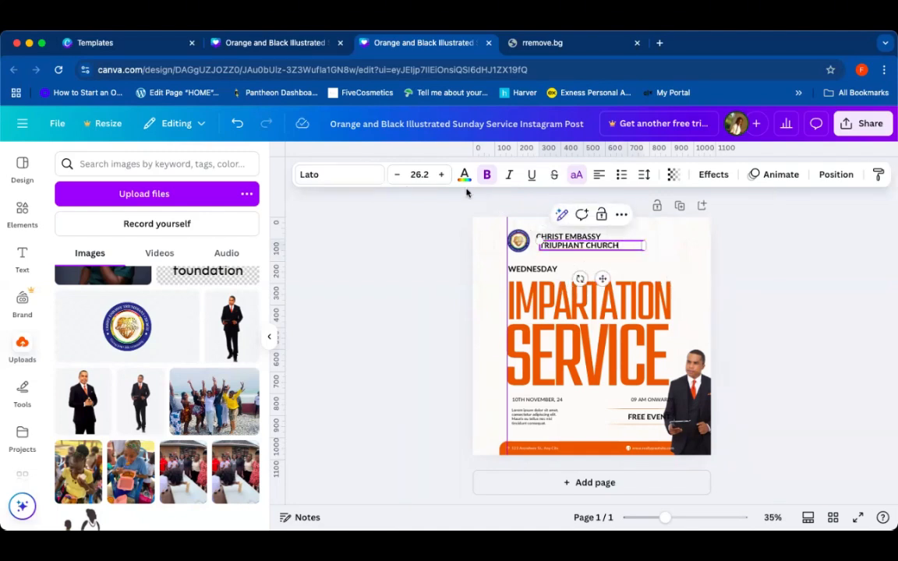
Step: Shrink the TRIUPHANT CHURCH subtitle to font size 20 and align it under CHRIST EMBASSY
{"action": "left_click", "coordinate": [397, 179]}
{"action": "left_click", "coordinate": [397, 179]}
{"action": "left_click", "coordinate": [397, 179]}
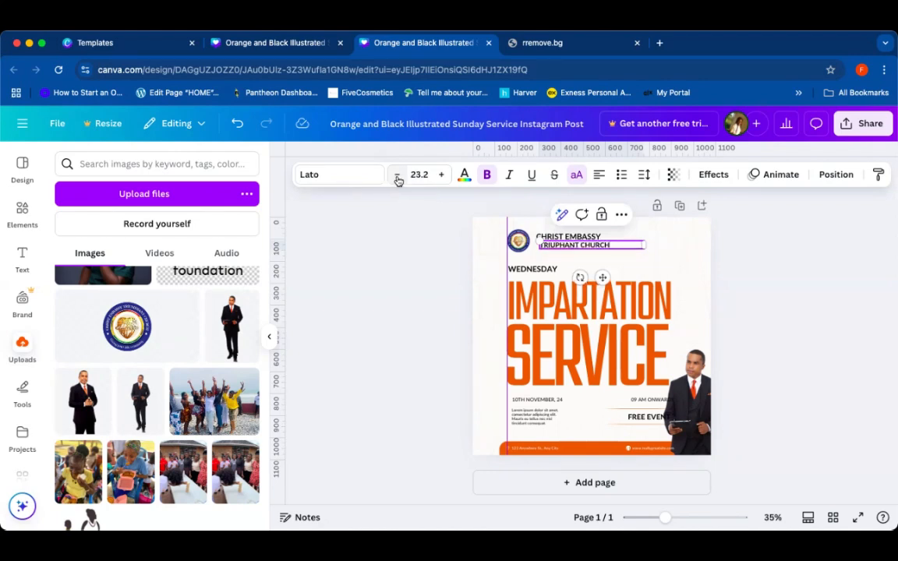
{"action": "left_click", "coordinate": [398, 180]}
{"action": "left_click", "coordinate": [397, 180]}
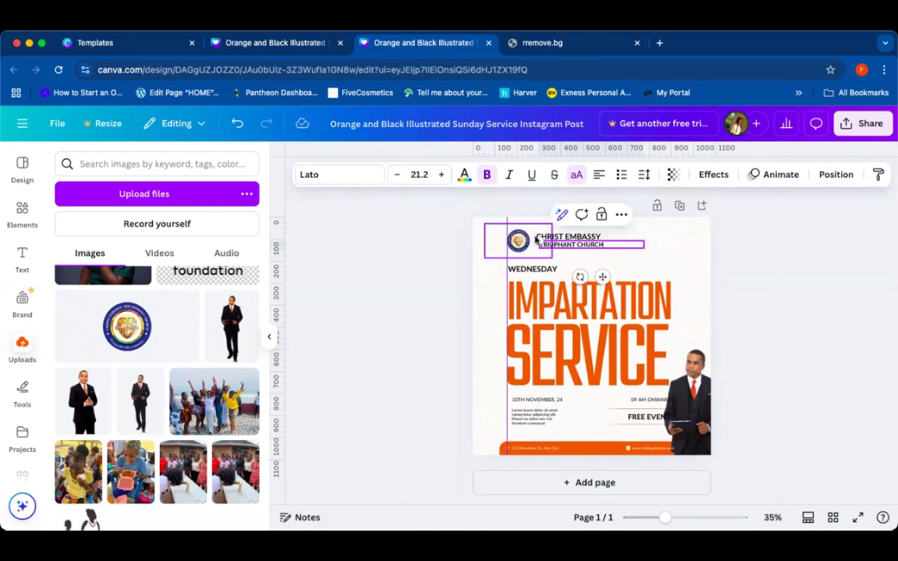
{"action": "left_click_drag", "start_coordinate": [538, 240], "coordinate": [572, 247]}
{"action": "mouse_move", "coordinate": [547, 249]}
{"action": "left_mouse_down"}
{"action": "mouse_move", "coordinate": [538, 249]}
{"action": "mouse_move", "coordinate": [546, 247]}
{"action": "left_mouse_up"}
{"action": "left_click_drag", "start_coordinate": [604, 277], "coordinate": [599, 277]}
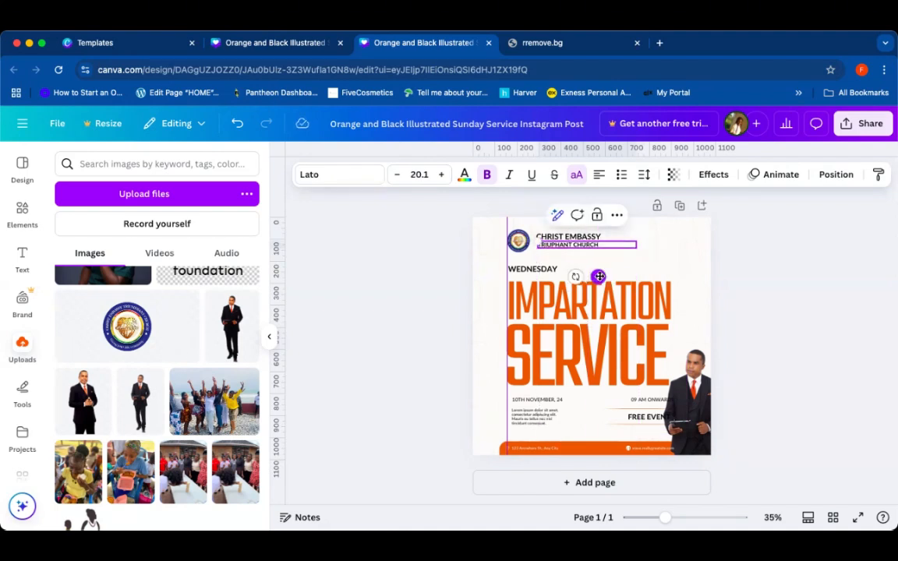
{"action": "left_click", "coordinate": [419, 175]}
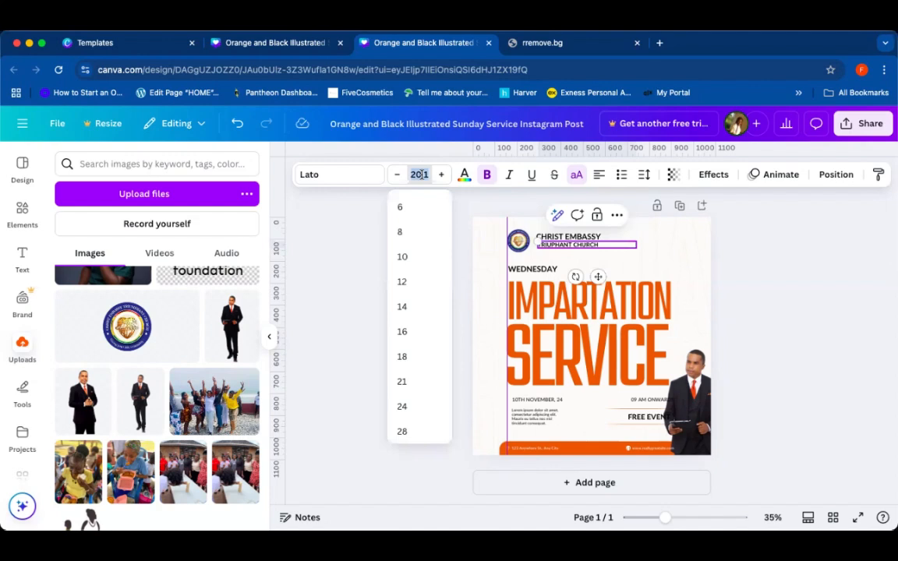
{"action": "key", "text": "BackSpace"}
{"action": "type", "text": "20"}
{"action": "key", "text": "Return"}
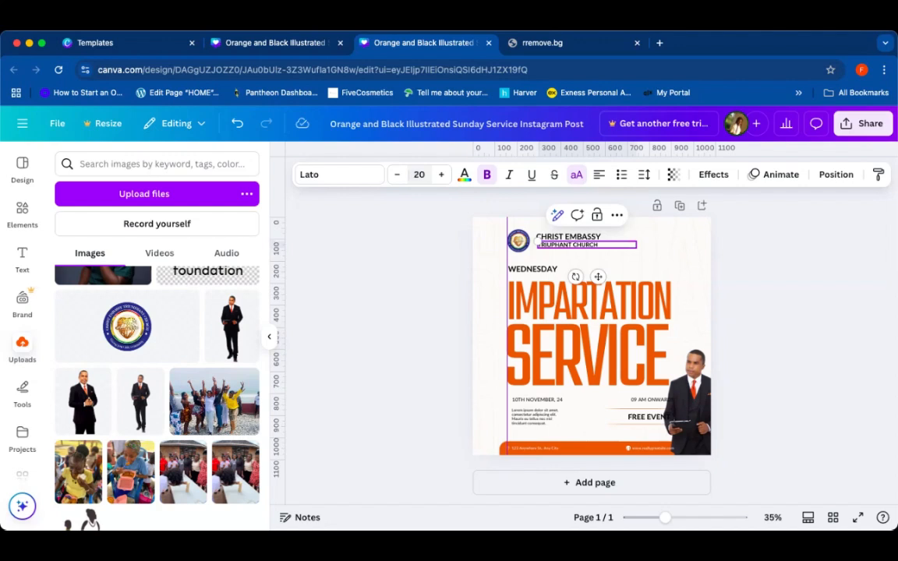
Step: Nudge the TRIUPHANT CHURCH subtitle slightly down beneath the church name
{"action": "left_click", "coordinate": [796, 281]}
{"action": "left_click", "coordinate": [593, 247]}
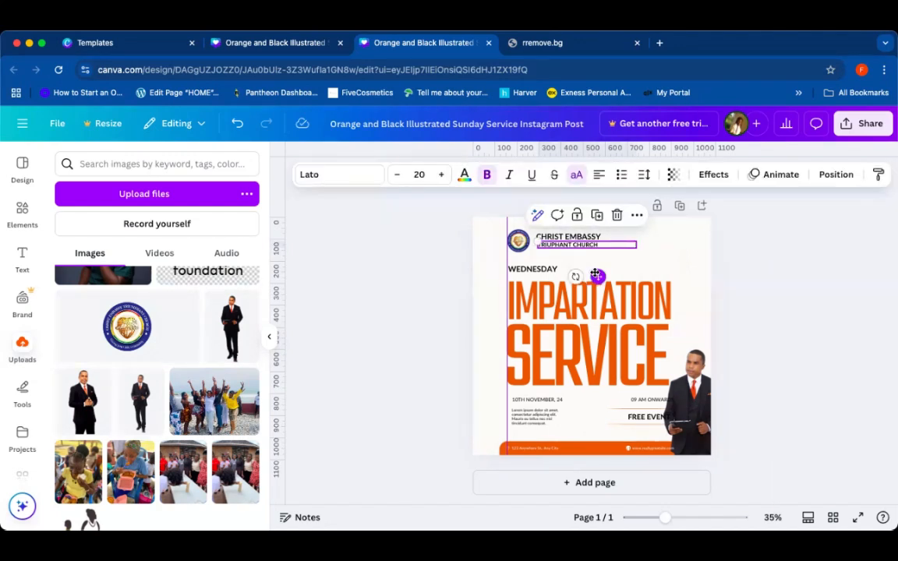
{"action": "left_click", "coordinate": [816, 269]}
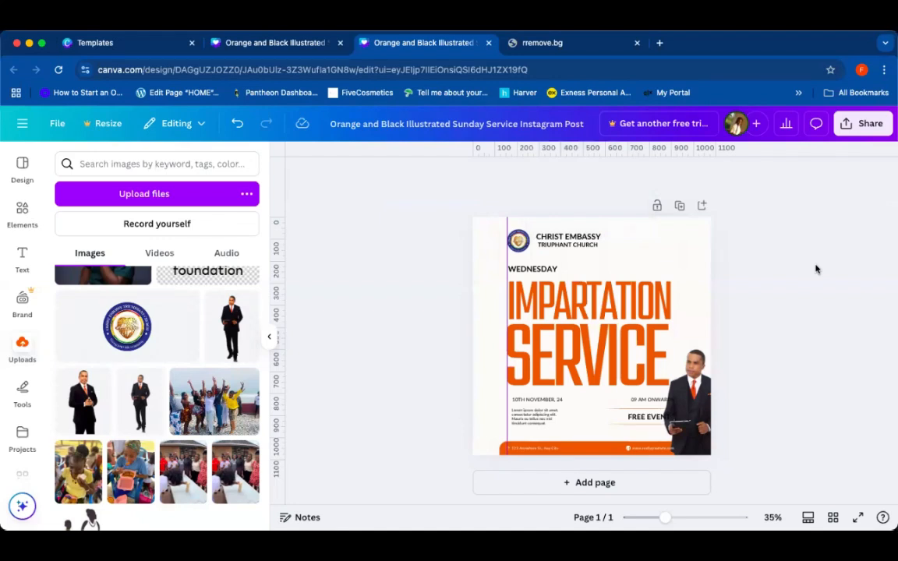
{"action": "left_click", "coordinate": [564, 248]}
{"action": "key", "text": "Down"}
{"action": "key", "text": "Down"}
{"action": "key", "text": "Down"}
{"action": "key", "text": "Down"}
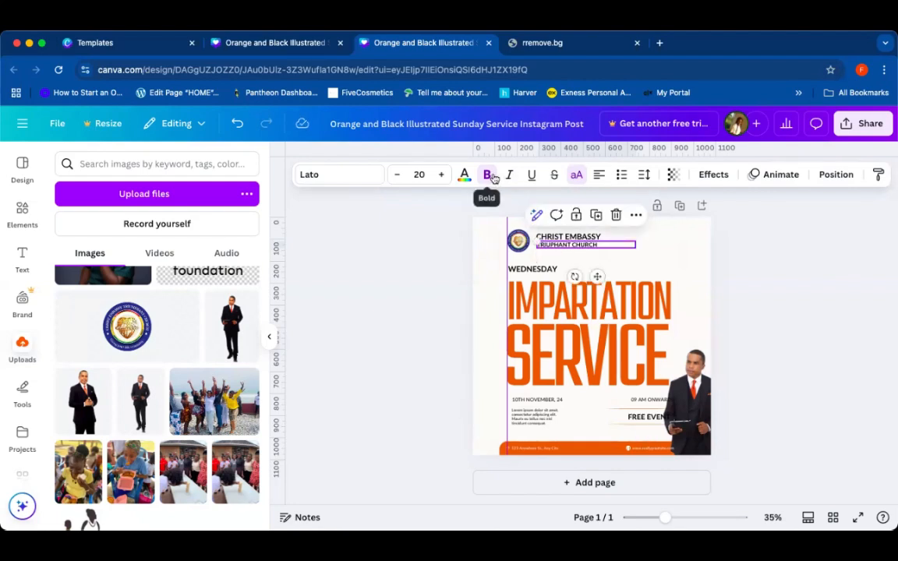
{"action": "left_click", "coordinate": [780, 307]}
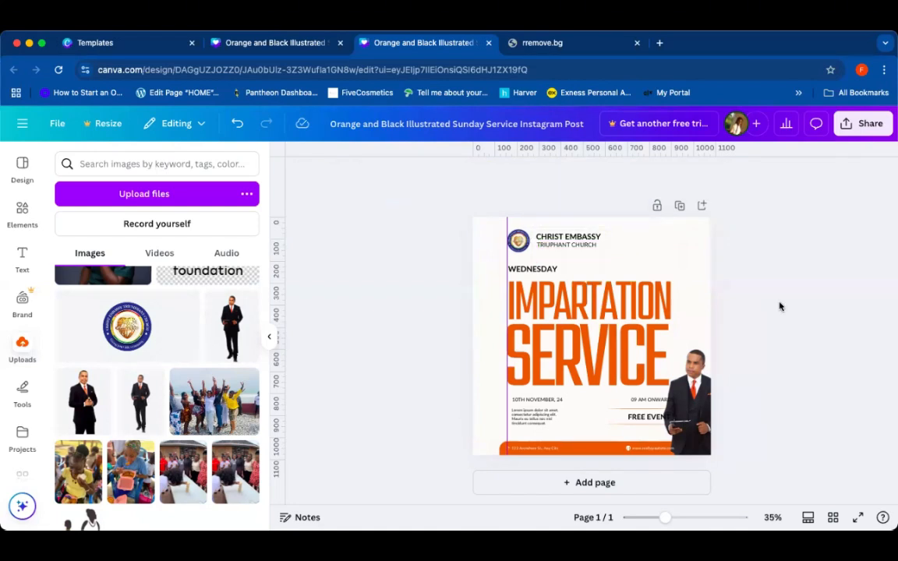
Step: Try bold on the TRIUPHANT CHURCH subtitle and revert it to regular weight
{"action": "left_click", "coordinate": [558, 245]}
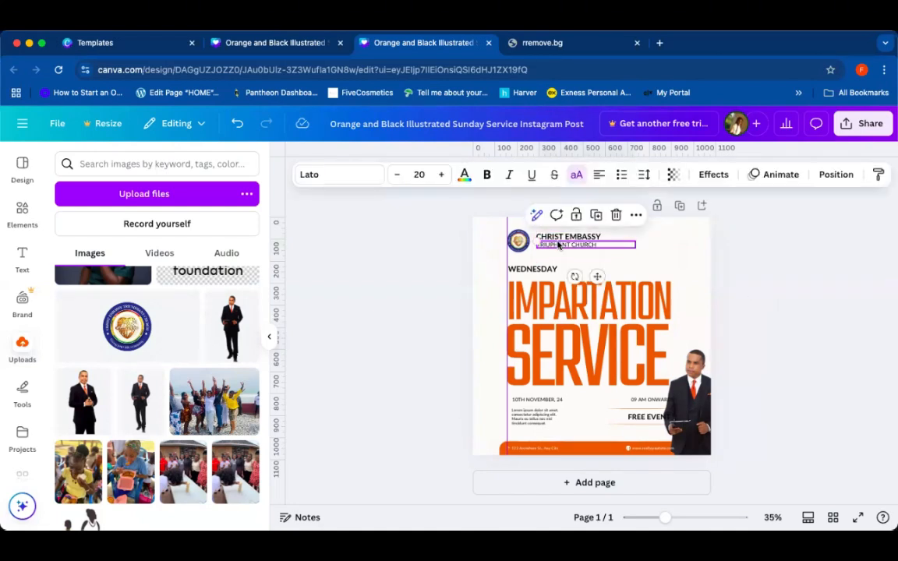
{"action": "left_click", "coordinate": [486, 175]}
{"action": "left_click", "coordinate": [796, 271]}
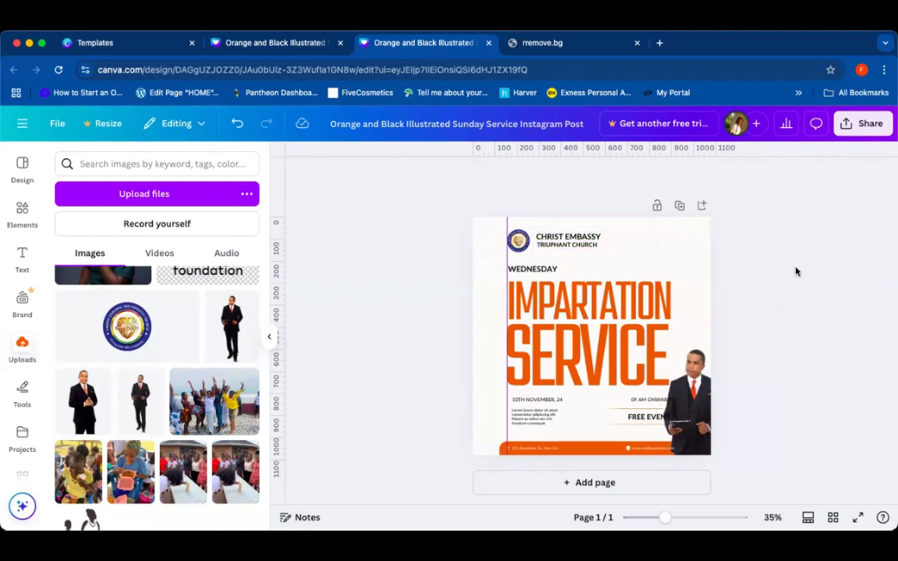
{"action": "left_click", "coordinate": [581, 245]}
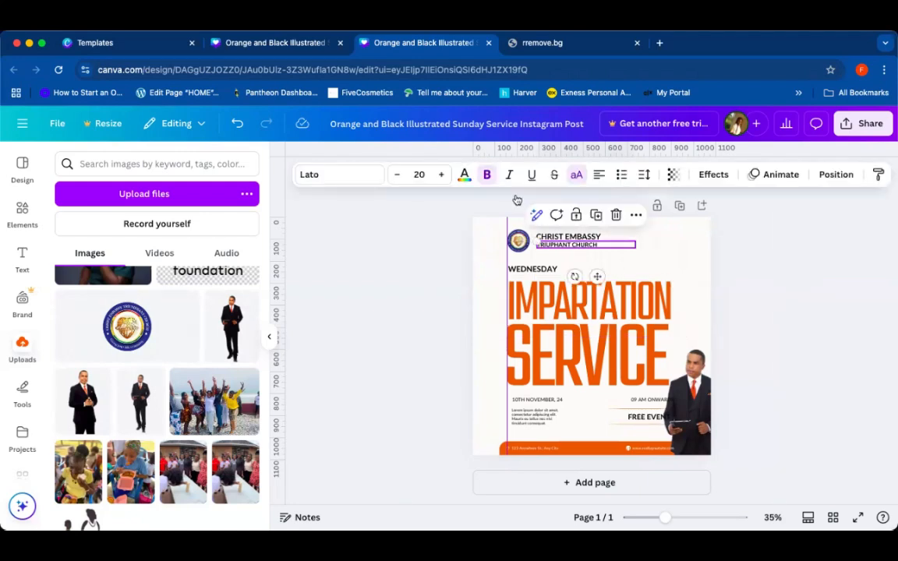
{"action": "left_click", "coordinate": [485, 174]}
{"action": "left_click", "coordinate": [778, 244]}
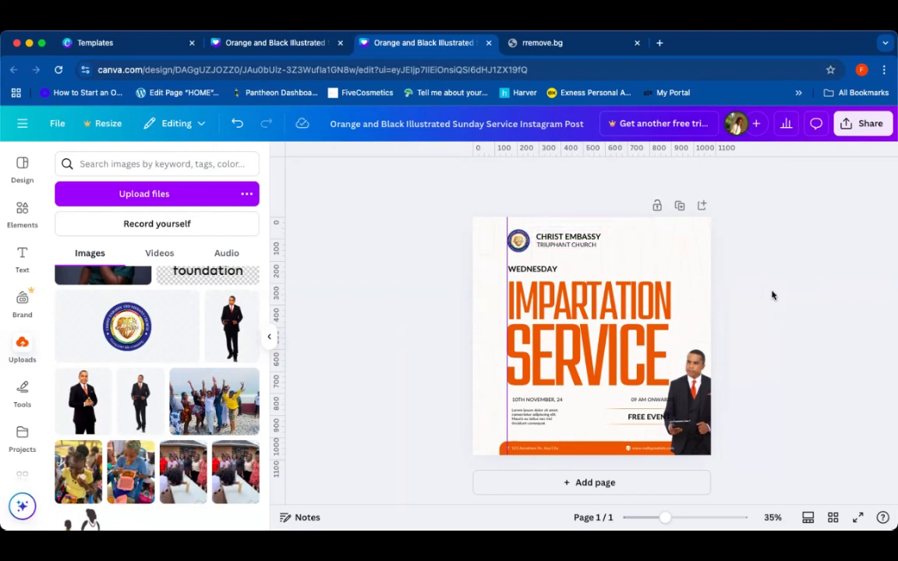
{"action": "left_click", "coordinate": [598, 245]}
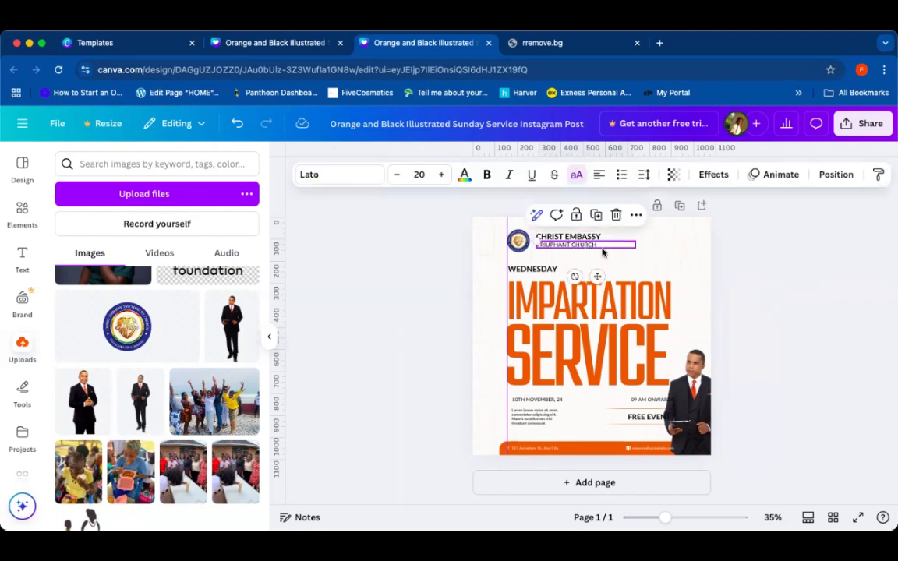
{"action": "left_click", "coordinate": [770, 261]}
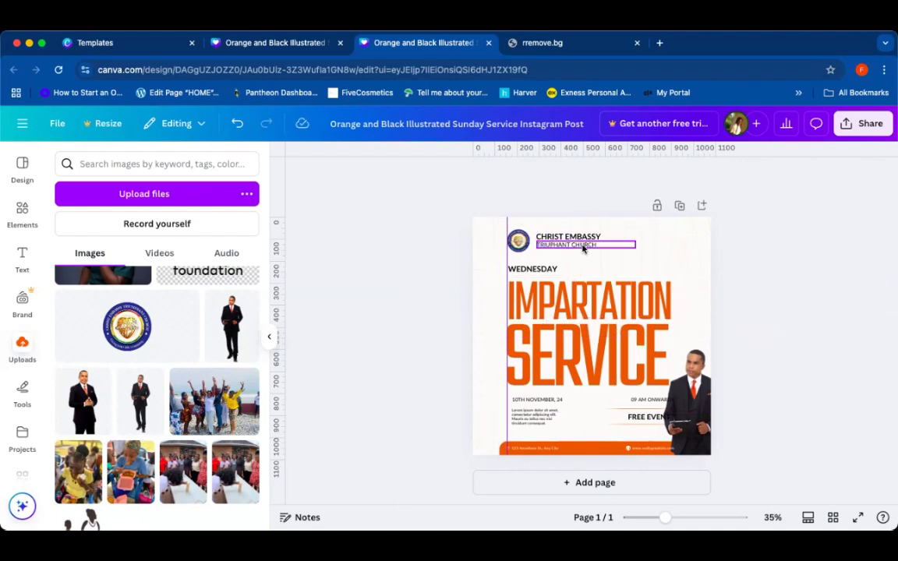
Step: Nudge the WEDNESDAY label slightly down, away from the church header
{"action": "left_click", "coordinate": [543, 271]}
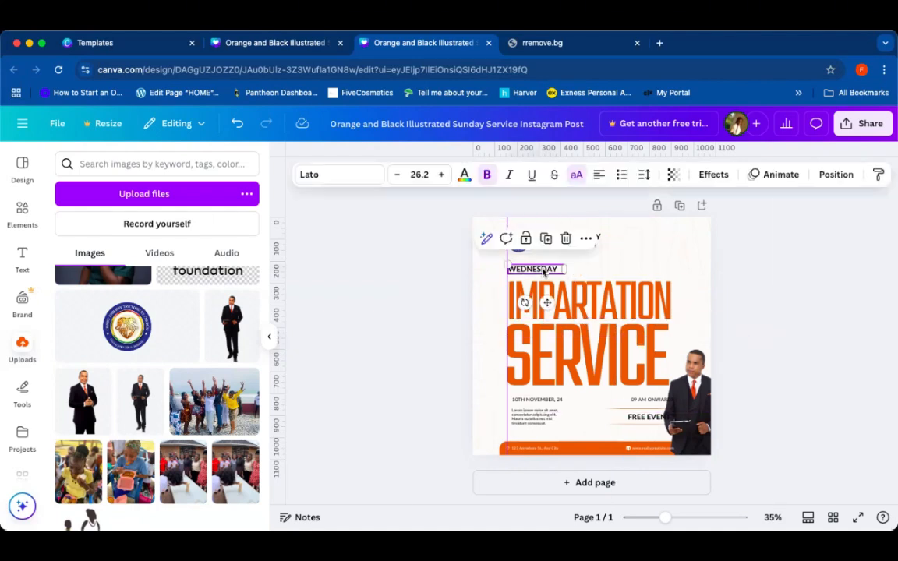
{"action": "key", "text": "Down"}
{"action": "key", "text": "Down"}
{"action": "key", "text": "Down"}
{"action": "key", "text": "Down"}
{"action": "key", "text": "Down"}
{"action": "key", "text": "Down"}
{"action": "key", "text": "Down"}
{"action": "key", "text": "Down"}
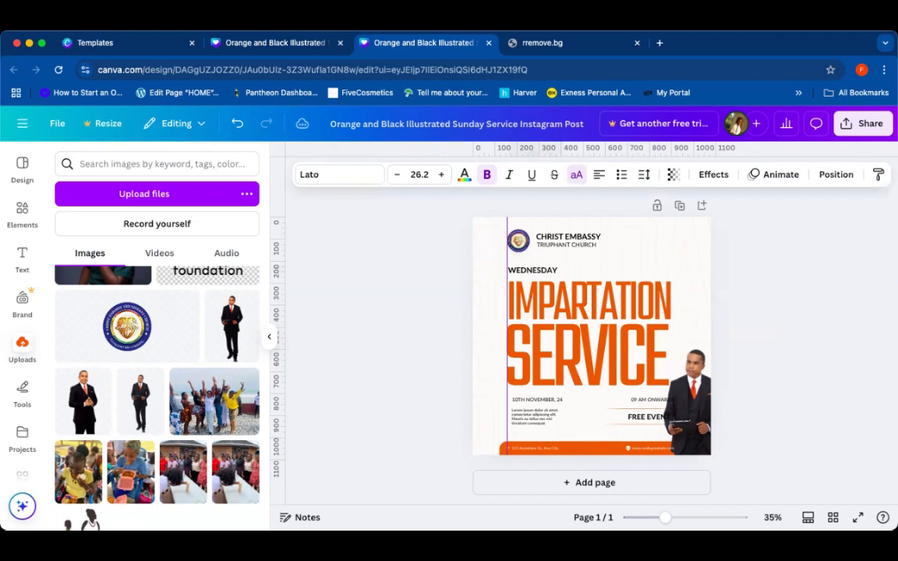
{"action": "key", "text": "Down"}
{"action": "key", "text": "Down"}
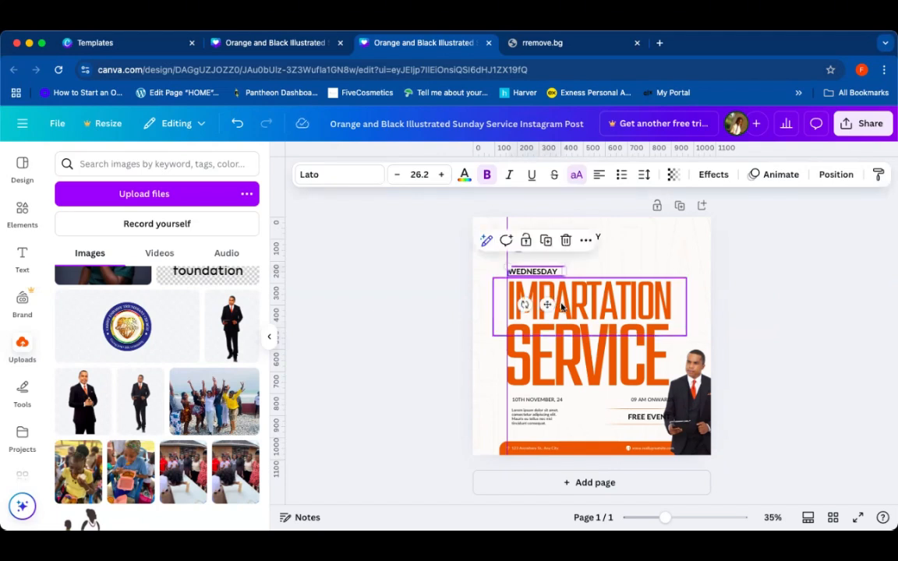
{"action": "left_click", "coordinate": [537, 290]}
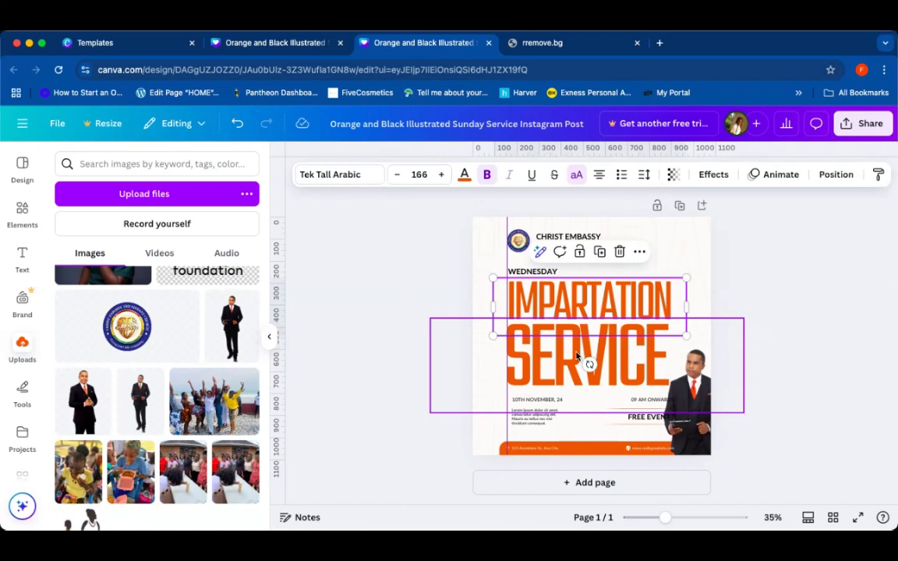
{"action": "left_click", "coordinate": [577, 355]}
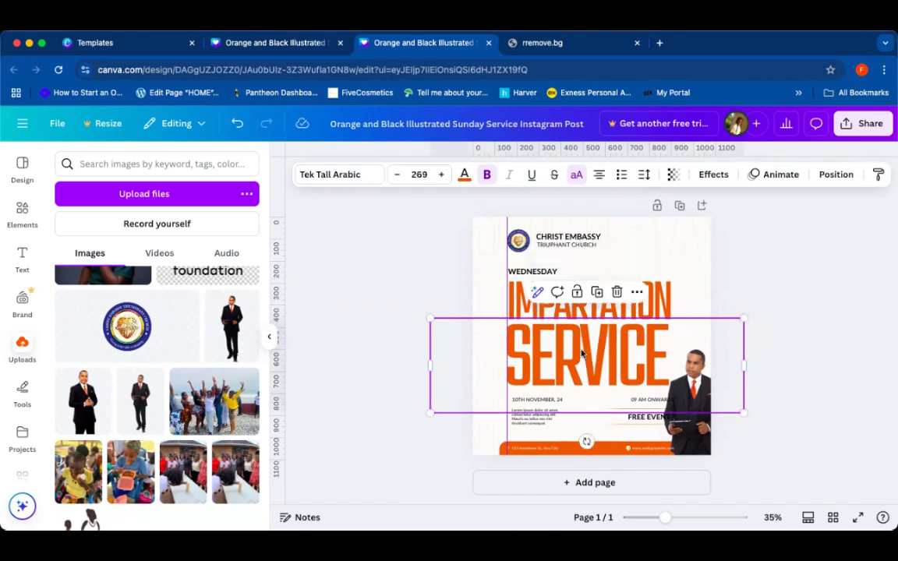
{"action": "left_click", "coordinate": [796, 330]}
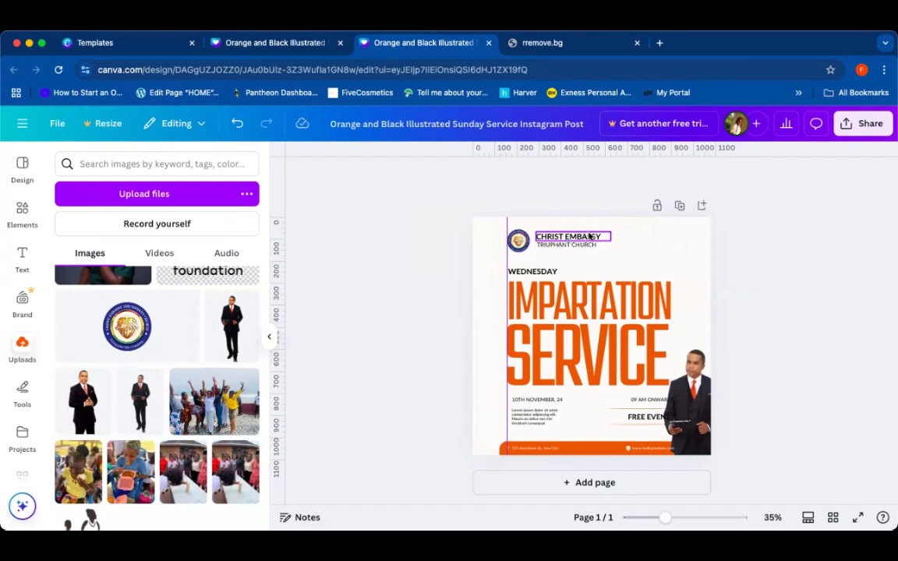
{"action": "left_click", "coordinate": [533, 272]}
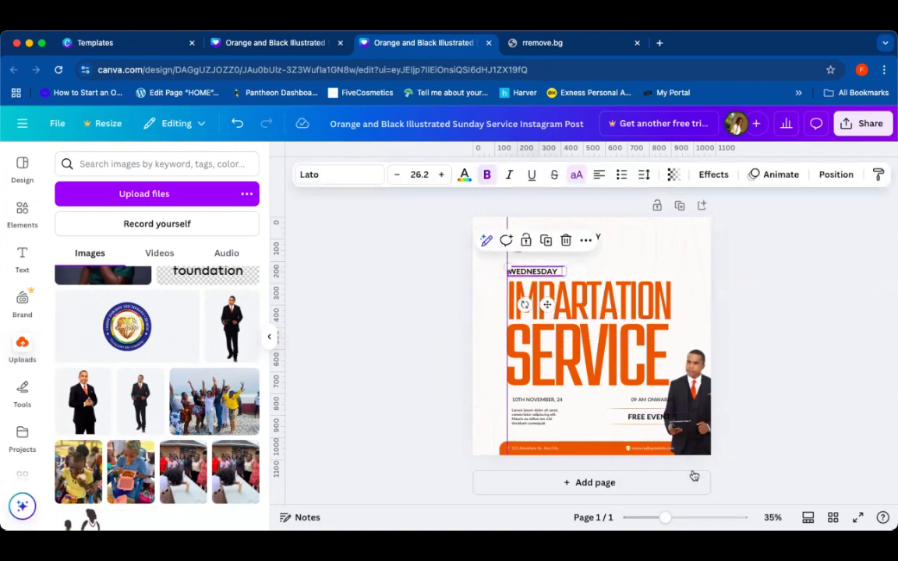
Step: Replace the event date on the date and time line with 28TH FEBRUARY 25
{"action": "scroll", "coordinate": [592, 297], "scroll_direction": "up", "scroll_amount": 3}
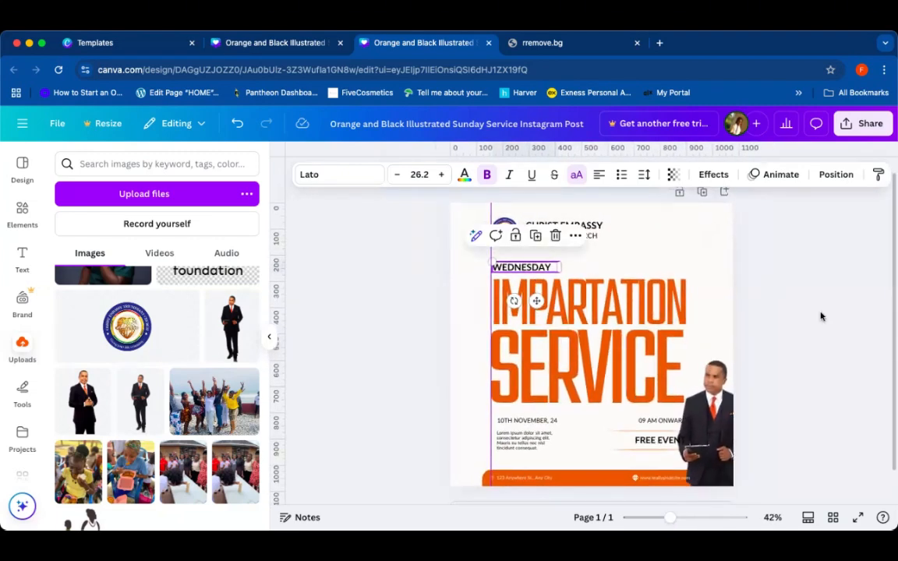
{"action": "left_click", "coordinate": [818, 245]}
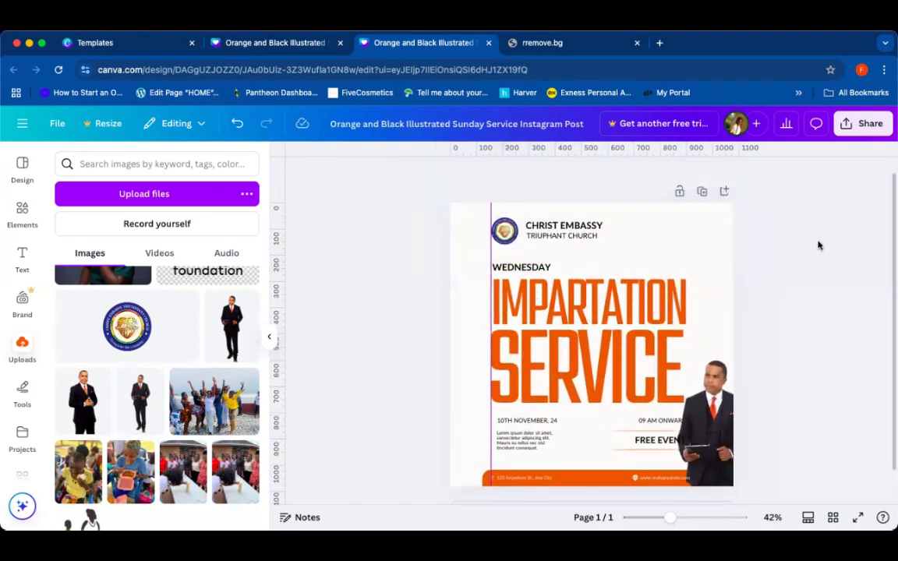
{"action": "left_click", "coordinate": [524, 421]}
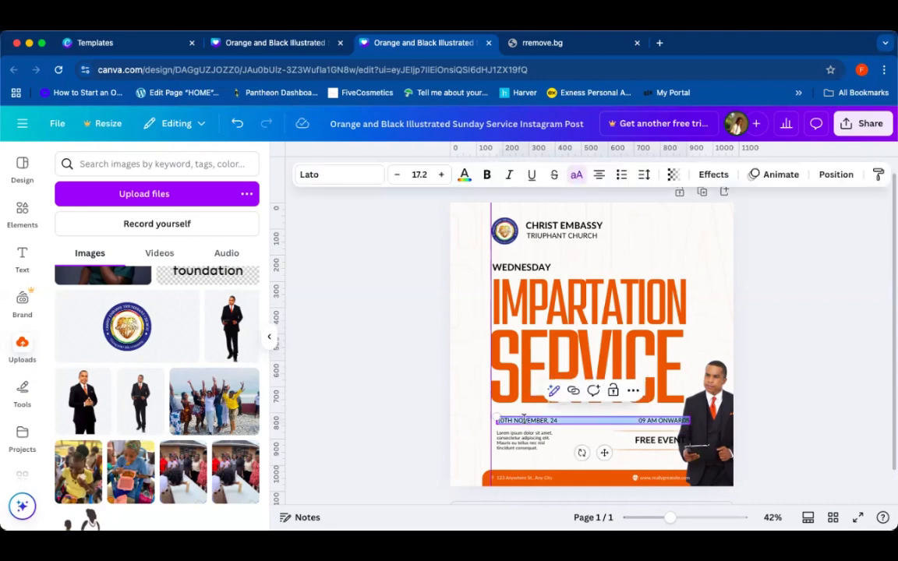
{"action": "left_click", "coordinate": [622, 419]}
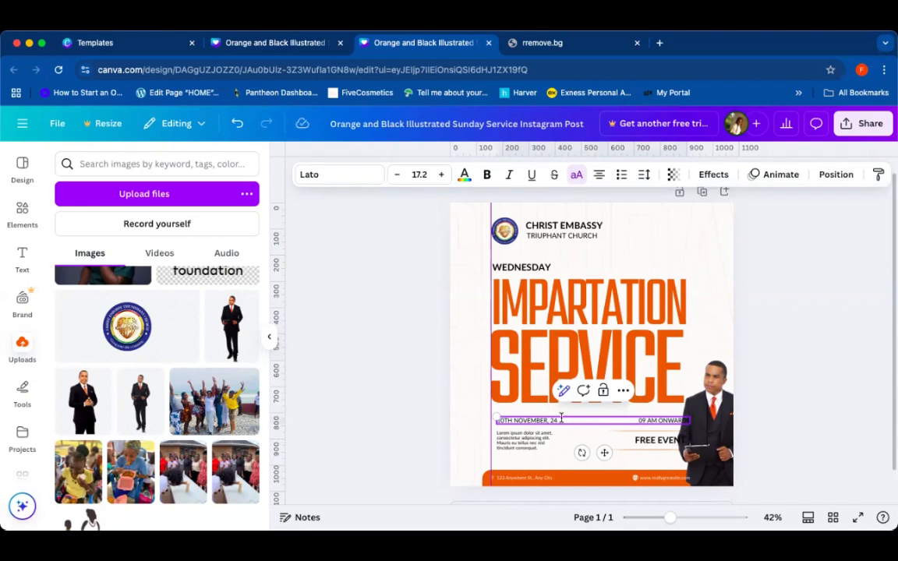
{"action": "key", "text": "BackSpace"}
{"action": "key", "text": "BackSpace"}
{"action": "key", "text": "BackSpace"}
{"action": "key", "text": "BackSpace"}
{"action": "key", "text": "BackSpace"}
{"action": "key", "text": "BackSpace"}
{"action": "key", "text": "BackSpace"}
{"action": "key", "text": "BackSpace"}
{"action": "key", "text": "BackSpace"}
{"action": "key", "text": "BackSpace"}
{"action": "key", "text": "BackSpace"}
{"action": "key", "text": "BackSpace"}
{"action": "key", "text": "BackSpace"}
{"action": "key", "text": "BackSpace"}
{"action": "key", "text": "BackSpace"}
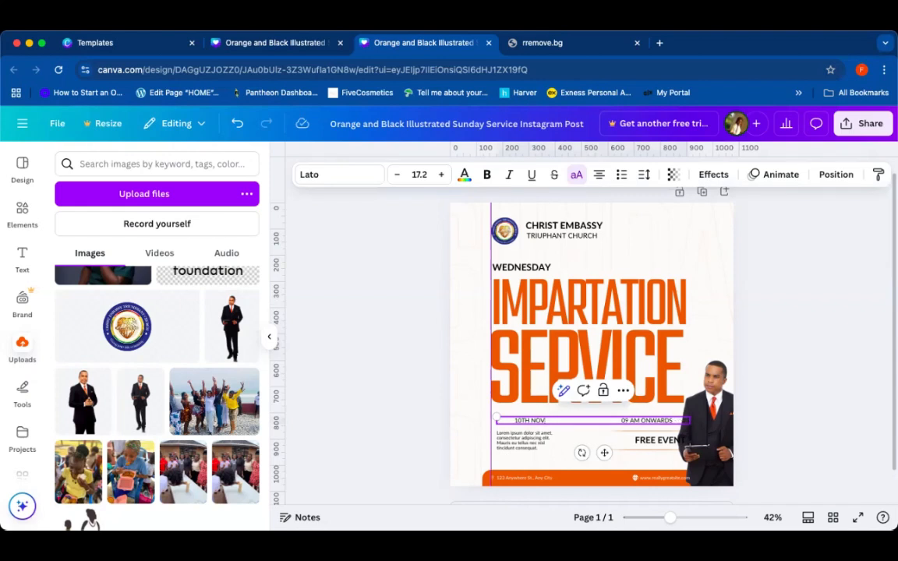
{"action": "key", "text": "BackSpace"}
{"action": "key", "text": "BackSpace"}
{"action": "type", "text": "2"}
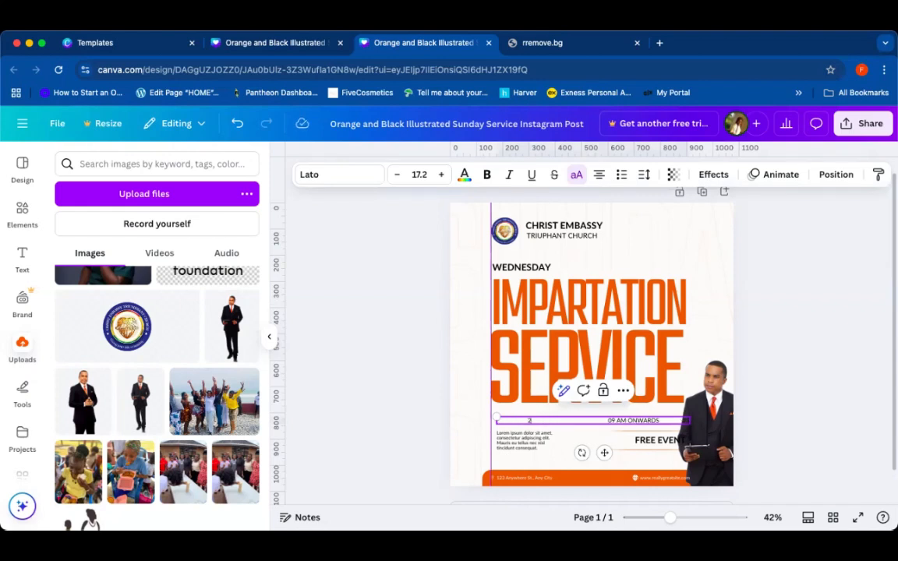
{"action": "type", "text": "8TH F"}
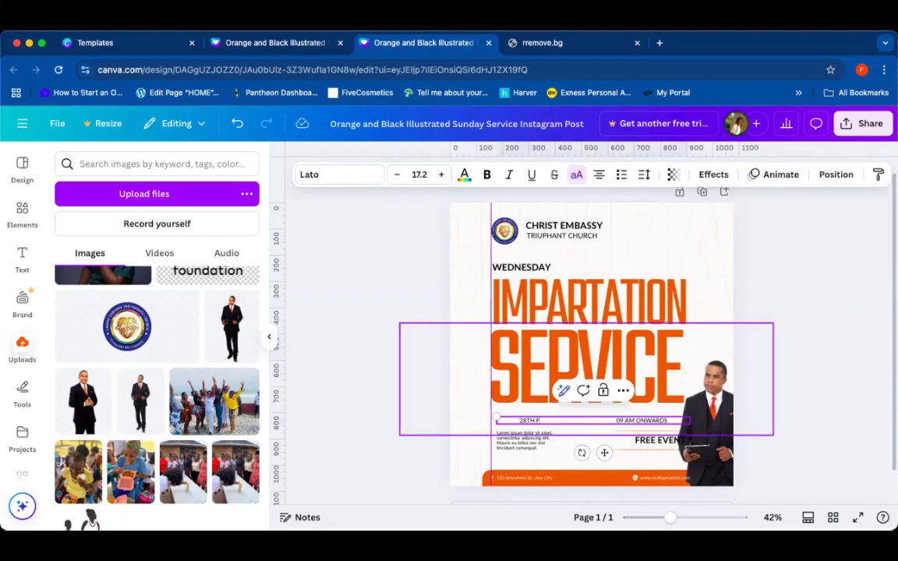
{"action": "type", "text": "EBRUARY:"}
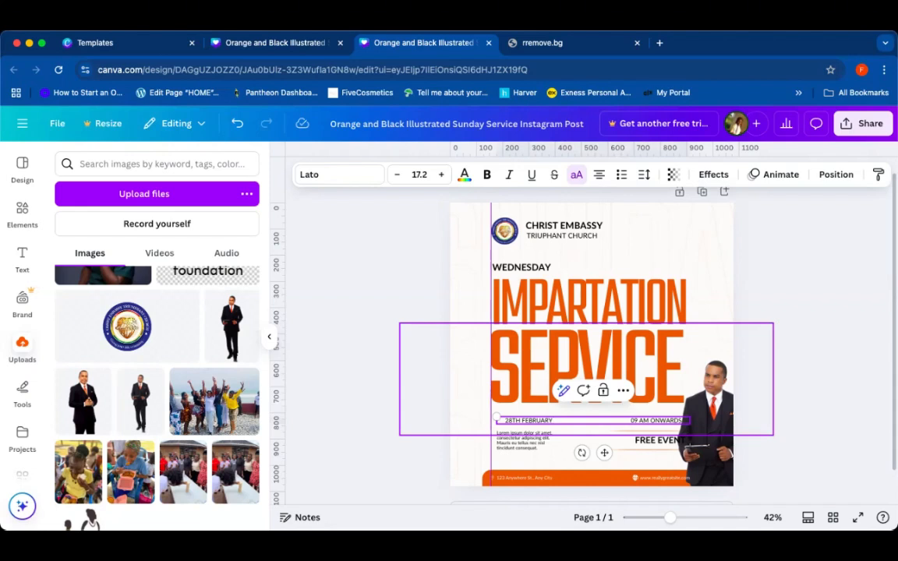
{"action": "type", "text": " 25"}
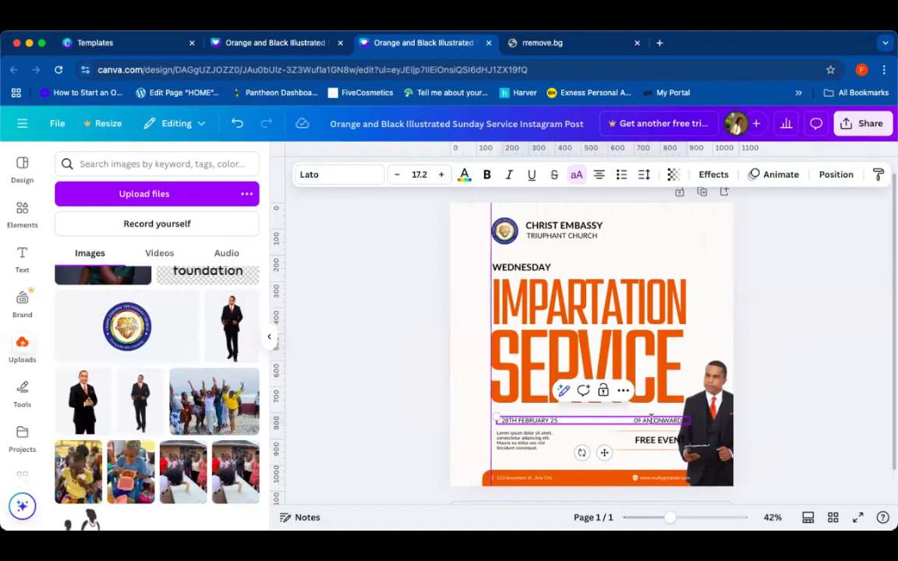
Step: Change the start time on the same line to 6:30 PM SHARP
{"action": "key", "text": "BackSpace"}
{"action": "key", "text": "BackSpace"}
{"action": "key", "text": "BackSpace"}
{"action": "key", "text": "BackSpace"}
{"action": "key", "text": "BackSpace"}
{"action": "key", "text": "BackSpace"}
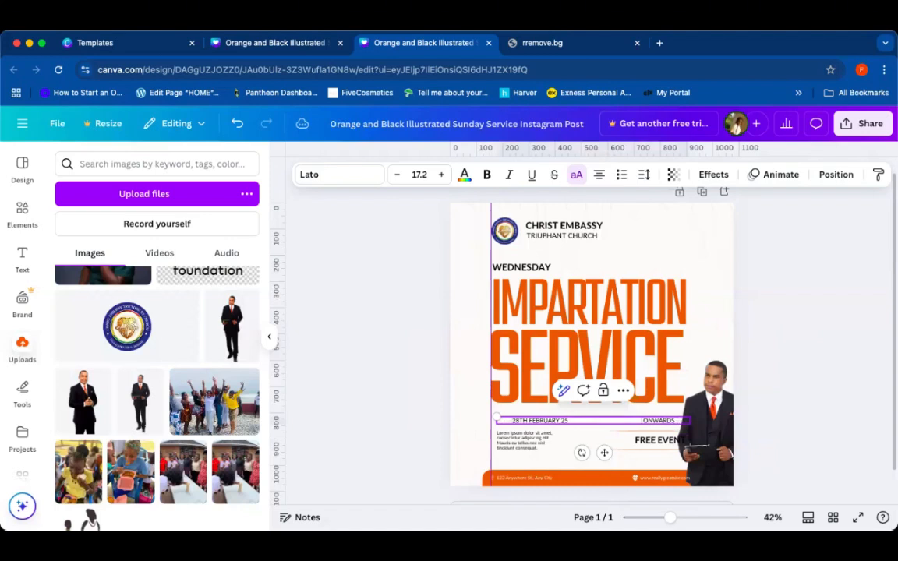
{"action": "type", "text": "6"}
{"action": "key", "text": "BackSpace"}
{"action": "type", "text": "6:30"}
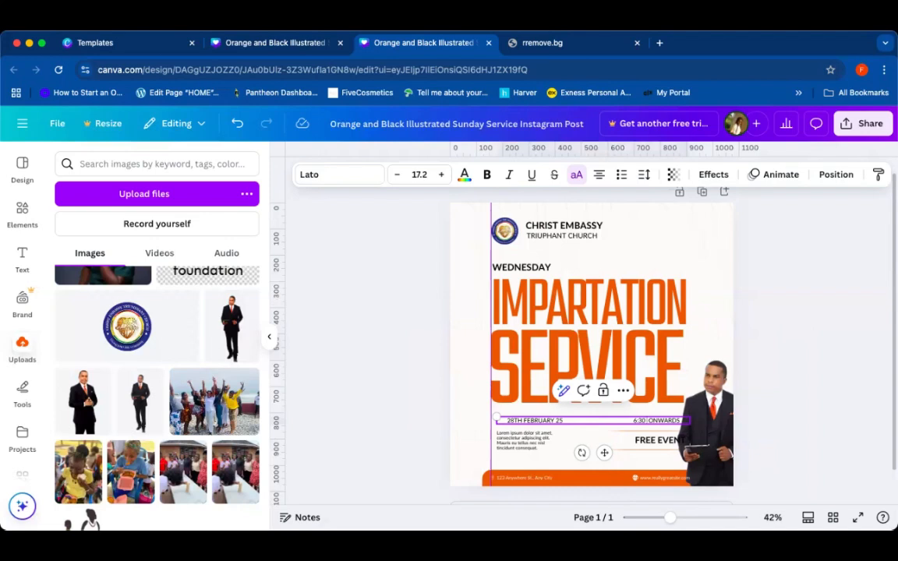
{"action": "type", "text": " PM"}
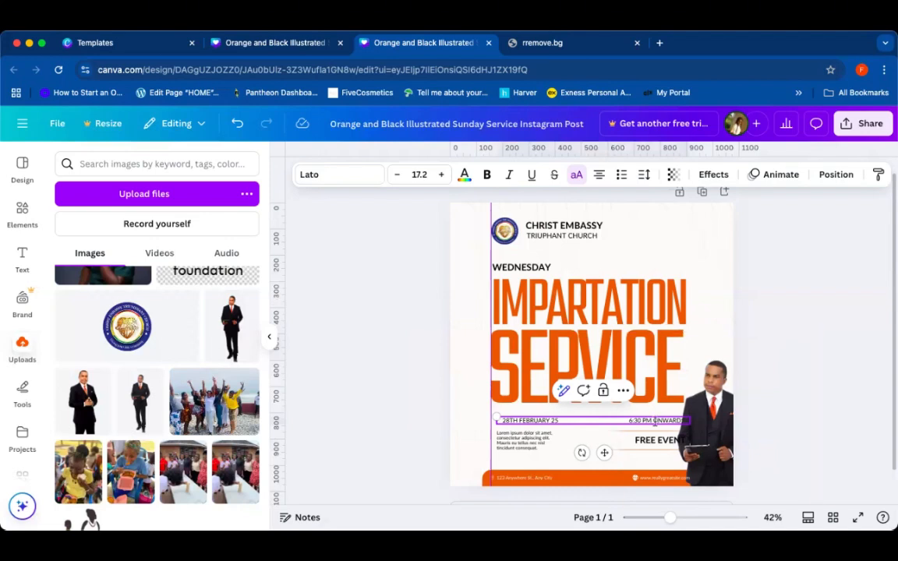
{"action": "left_click", "coordinate": [769, 441]}
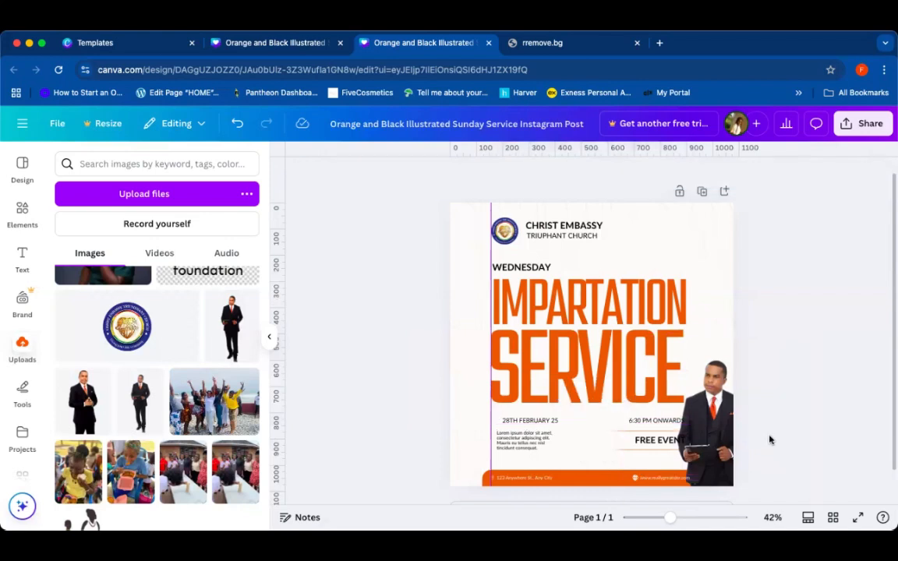
{"action": "left_click", "coordinate": [685, 421]}
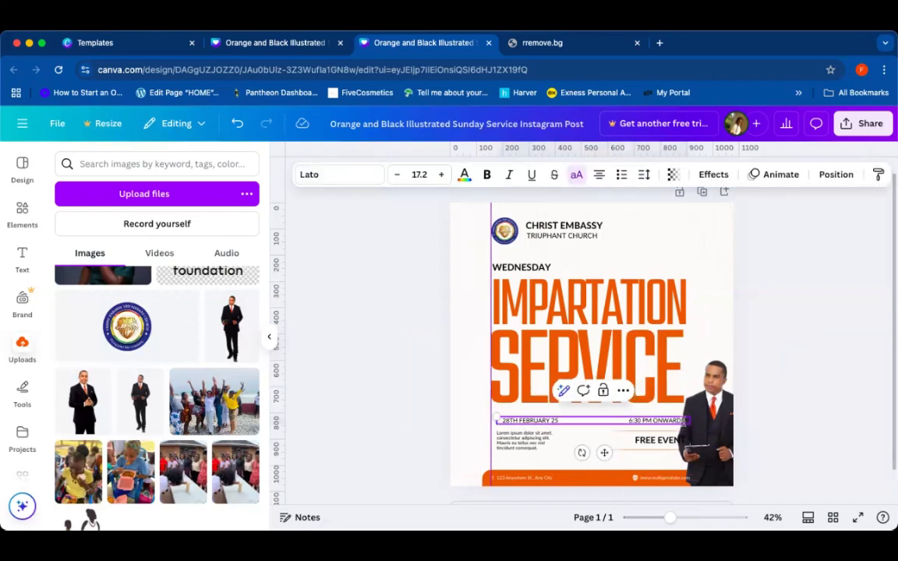
{"action": "key", "text": "BackSpace"}
{"action": "key", "text": "BackSpace"}
{"action": "key", "text": "BackSpace"}
{"action": "key", "text": "BackSpace"}
{"action": "key", "text": "BackSpace"}
{"action": "key", "text": "BackSpace"}
{"action": "key", "text": "BackSpace"}
{"action": "key", "text": "BackSpace"}
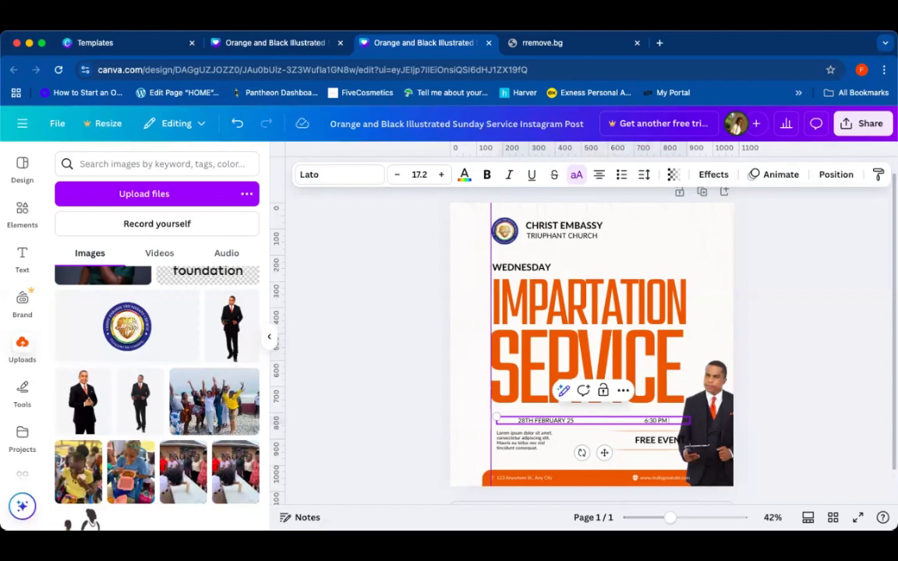
{"action": "type", "text": "SHARP"}
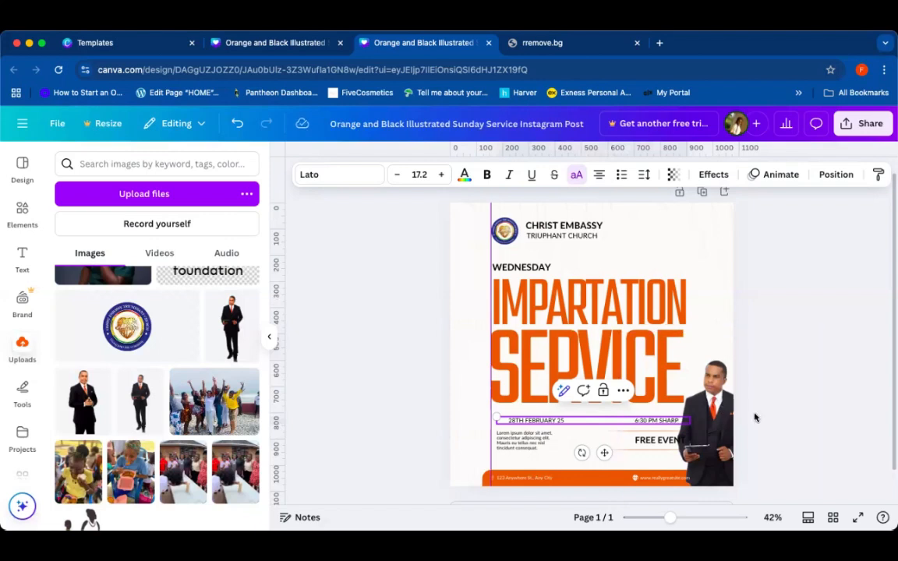
Step: Make the date and time line bold and remove the extra spaces between the date and the time
{"action": "left_click", "coordinate": [764, 417]}
{"action": "left_click", "coordinate": [671, 422]}
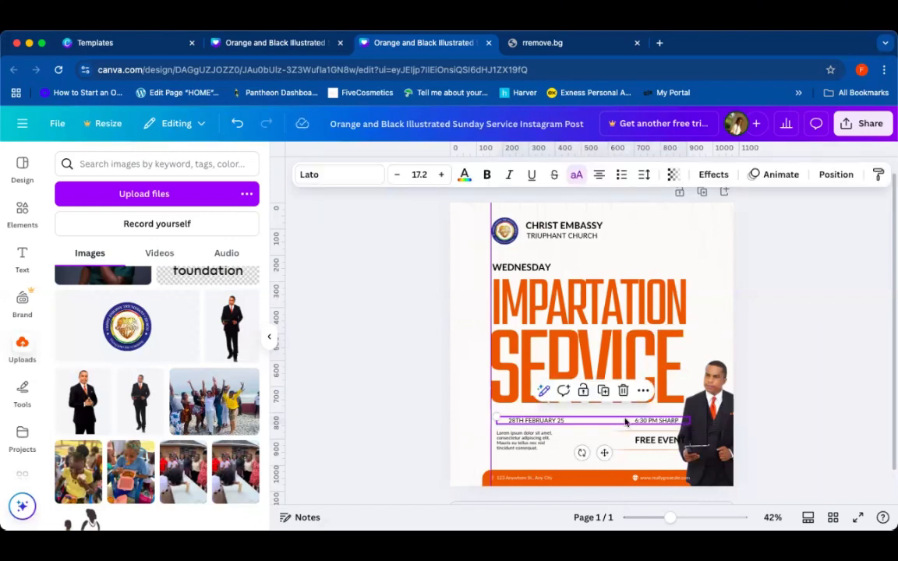
{"action": "left_click", "coordinate": [487, 175]}
{"action": "double_click", "coordinate": [623, 421]}
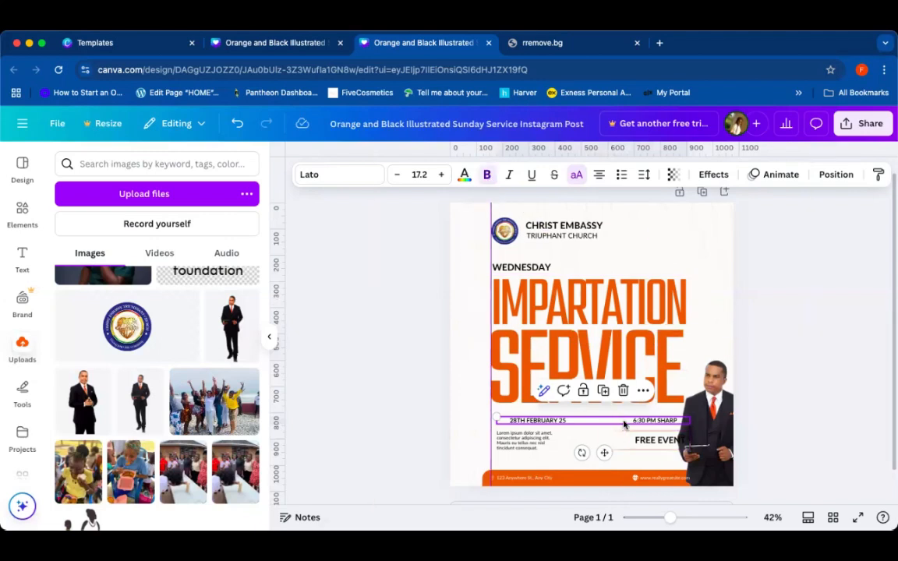
{"action": "key", "text": "BackSpace"}
{"action": "key", "text": "BackSpace"}
{"action": "key", "text": "BackSpace"}
{"action": "key", "text": "BackSpace"}
{"action": "key", "text": "BackSpace"}
{"action": "key", "text": "BackSpace"}
{"action": "key", "text": "BackSpace"}
{"action": "key", "text": "BackSpace"}
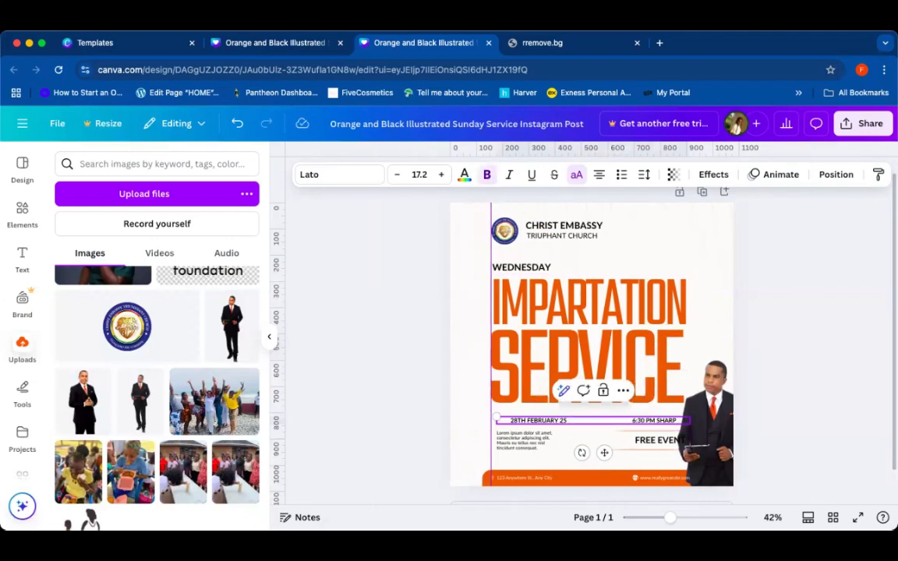
{"action": "key", "text": "BackSpace"}
{"action": "key", "text": "BackSpace"}
{"action": "key", "text": "BackSpace"}
{"action": "key", "text": "BackSpace"}
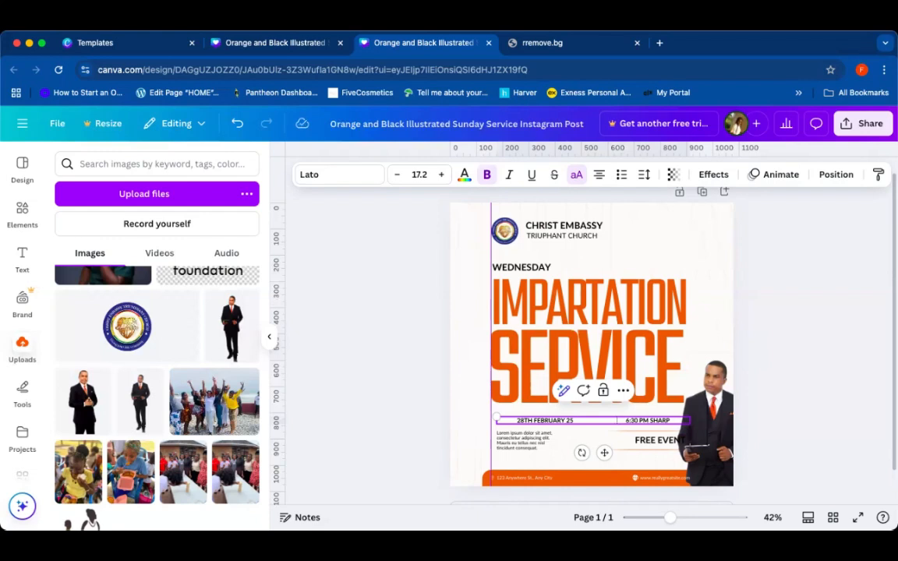
{"action": "key", "text": "Escape"}
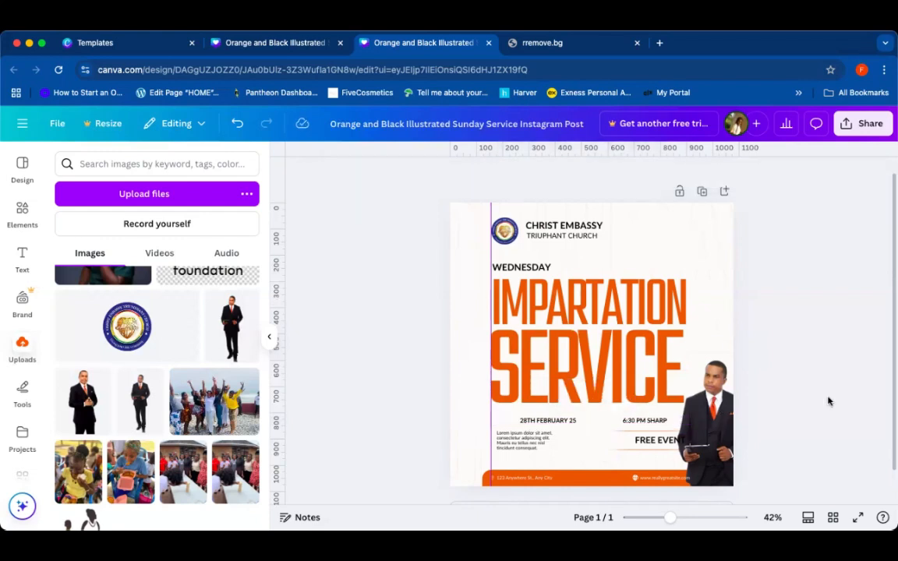
Step: Delete the FREE EVENT text
{"action": "left_click", "coordinate": [776, 388]}
{"action": "left_click", "coordinate": [643, 444]}
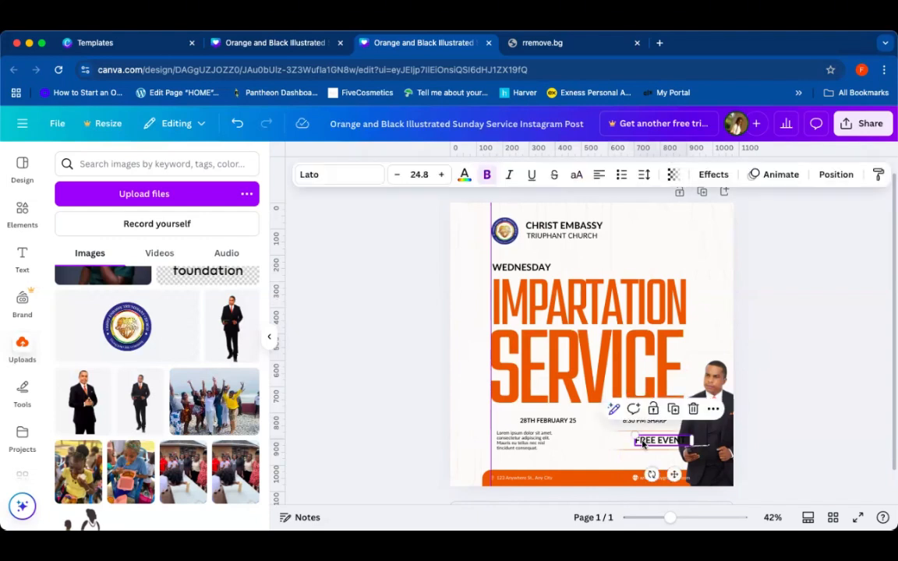
{"action": "key", "text": "Delete"}
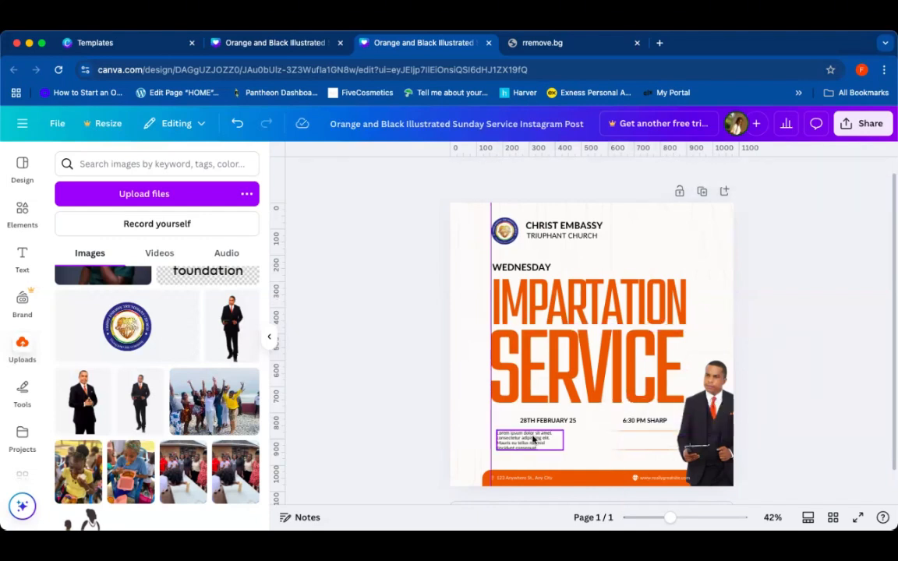
Step: Move the lorem ipsum paragraph up beside the church name header
{"action": "left_click_drag", "start_coordinate": [534, 439], "coordinate": [660, 231]}
{"action": "left_click", "coordinate": [845, 331]}
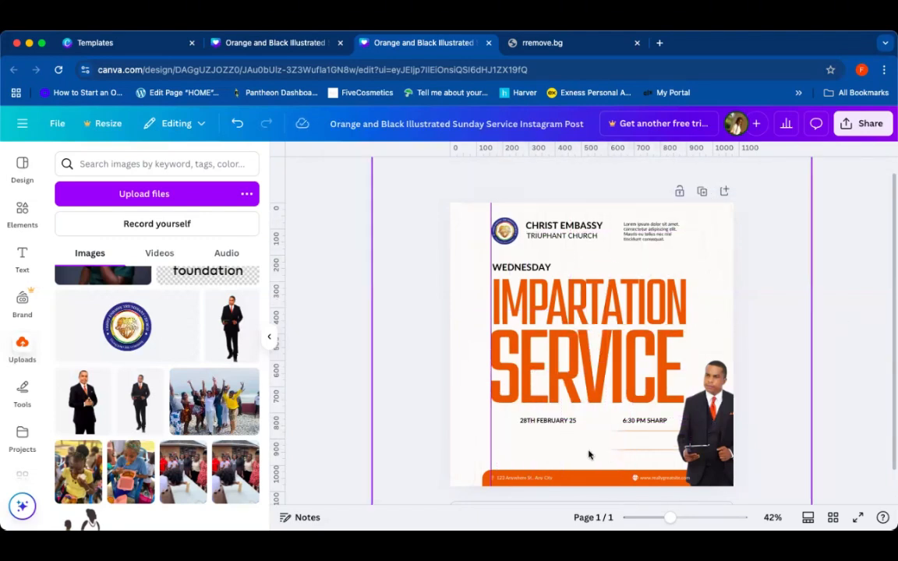
Step: Widen the empty outlined box leftward and move it down between the two orange divider lines
{"action": "left_click_drag", "start_coordinate": [670, 515], "coordinate": [692, 516]}
{"action": "scroll", "coordinate": [654, 446], "scroll_direction": "down", "scroll_amount": 5}
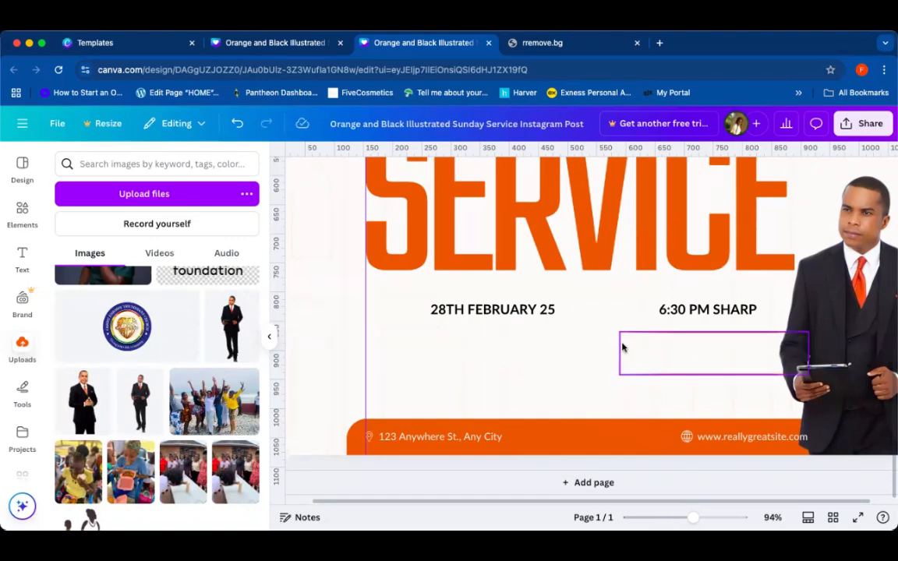
{"action": "left_click", "coordinate": [622, 347]}
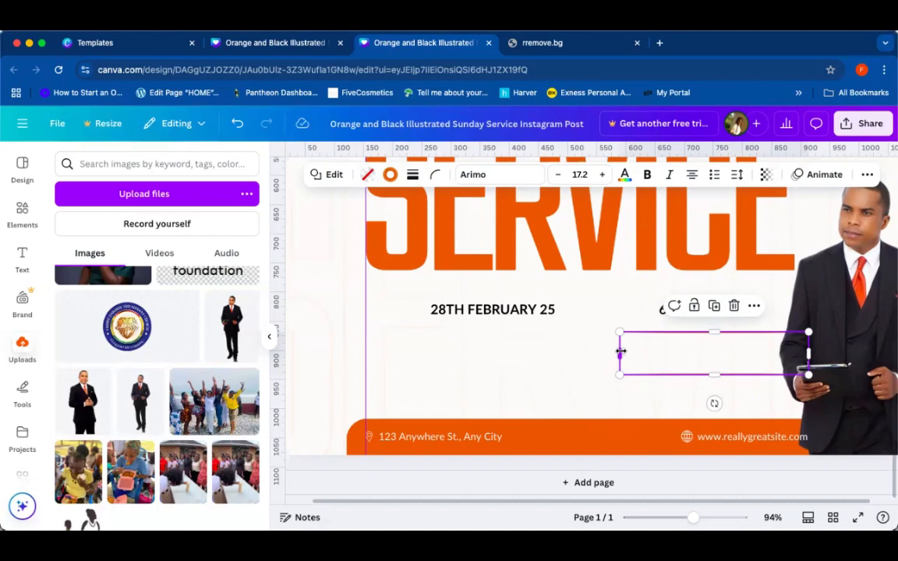
{"action": "left_click_drag", "start_coordinate": [620, 352], "coordinate": [399, 357]}
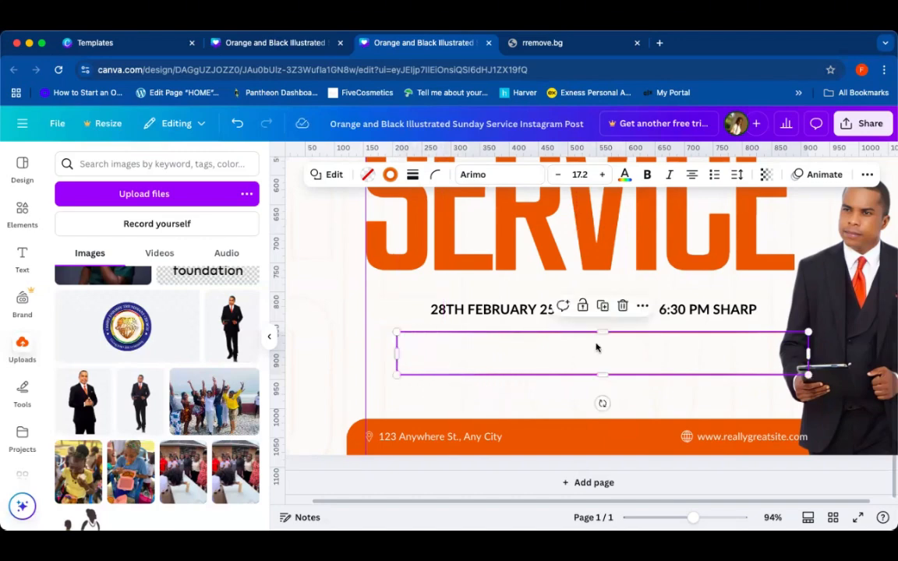
{"action": "left_click_drag", "start_coordinate": [621, 344], "coordinate": [595, 367]}
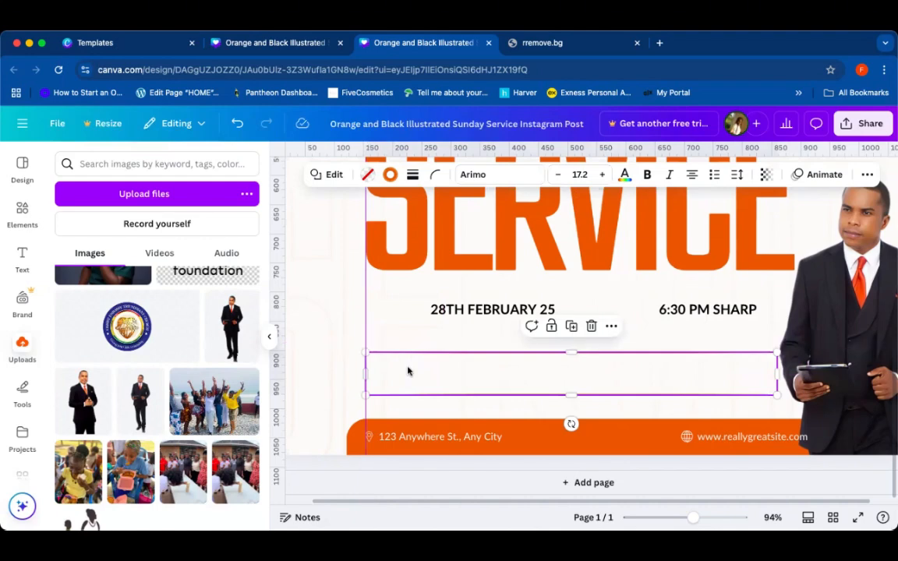
{"action": "left_click_drag", "start_coordinate": [411, 371], "coordinate": [407, 366]}
{"action": "left_click", "coordinate": [397, 330]}
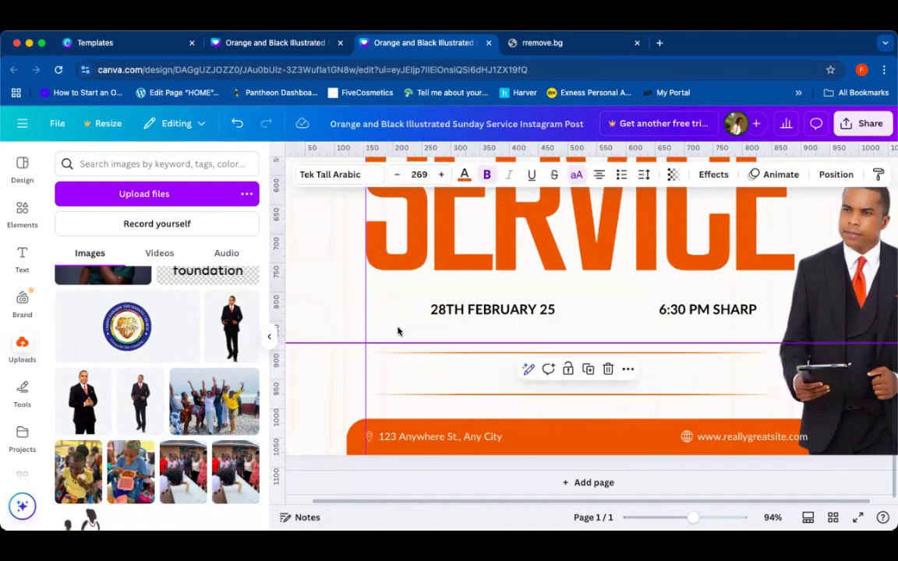
Step: Move the date and time line down so it sits between the two orange divider lines
{"action": "left_click_drag", "start_coordinate": [476, 315], "coordinate": [425, 379]}
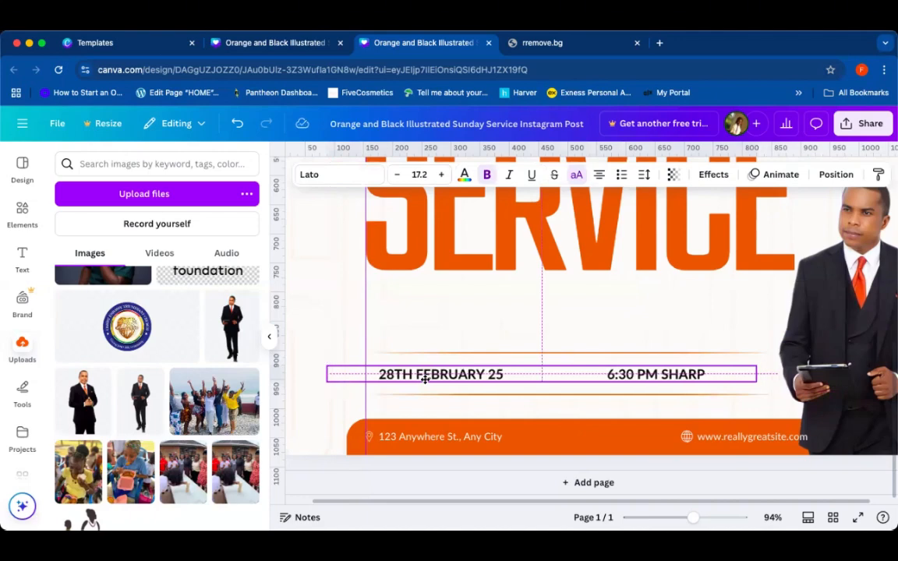
{"action": "left_click_drag", "start_coordinate": [424, 379], "coordinate": [427, 379]}
{"action": "left_click", "coordinate": [483, 324]}
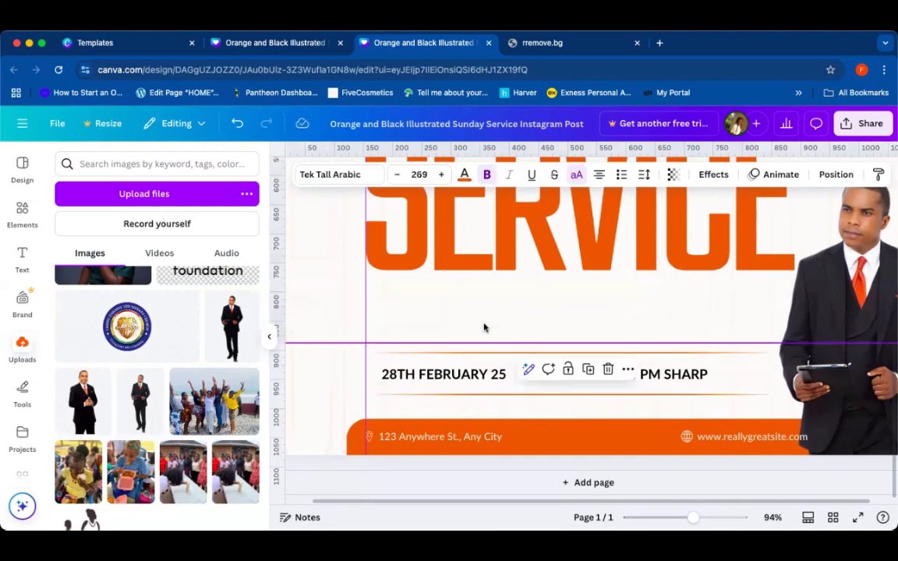
{"action": "left_click", "coordinate": [483, 374]}
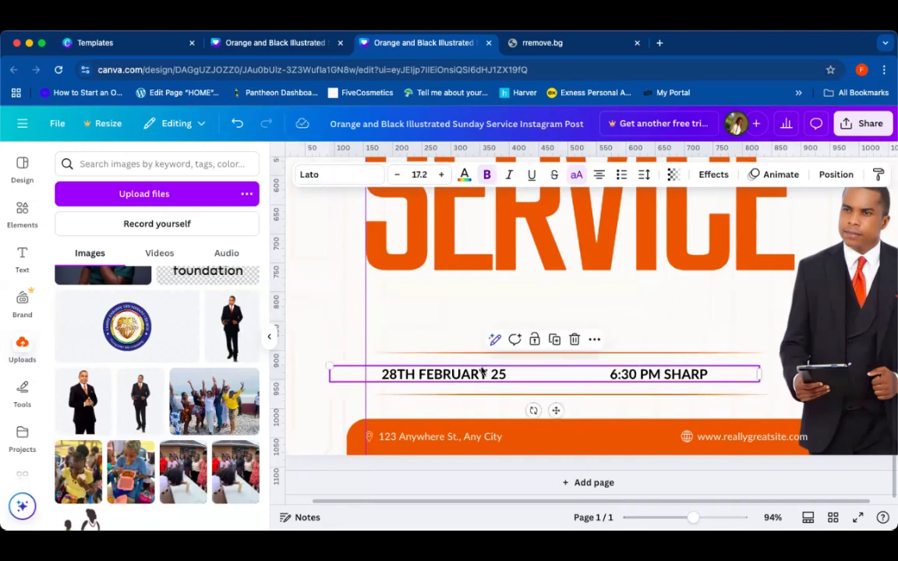
{"action": "left_click", "coordinate": [453, 318]}
Step: Move the lorem ipsum paragraph below the SERVICE title at the left margin and widen it rightward
{"action": "scroll", "coordinate": [578, 316], "scroll_direction": "up", "scroll_amount": 5}
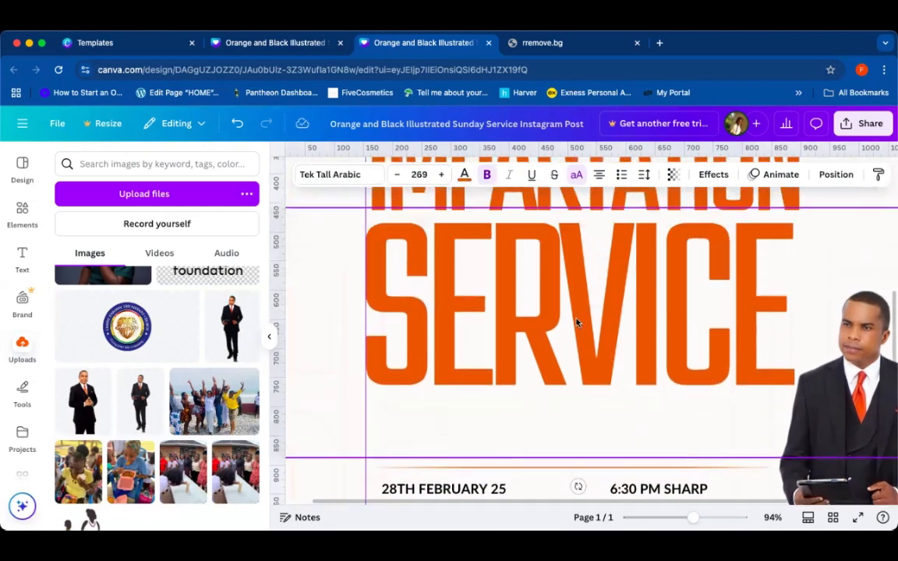
{"action": "scroll", "coordinate": [577, 322], "scroll_direction": "down", "scroll_amount": 1}
{"action": "left_click", "coordinate": [725, 209]}
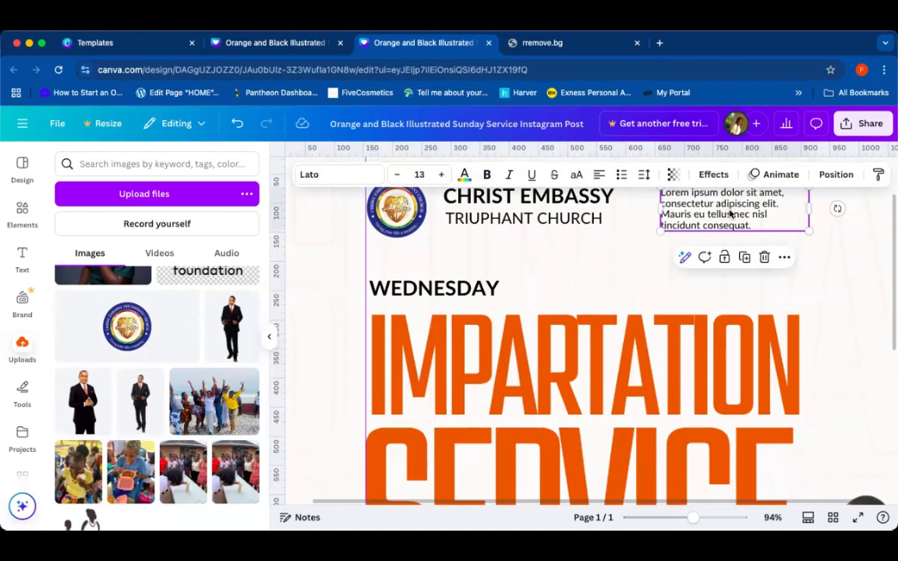
{"action": "left_click_drag", "start_coordinate": [731, 218], "coordinate": [648, 461]}
{"action": "scroll", "coordinate": [722, 240], "scroll_direction": "down", "scroll_amount": 1}
{"action": "scroll", "coordinate": [461, 419], "scroll_direction": "down", "scroll_amount": 1}
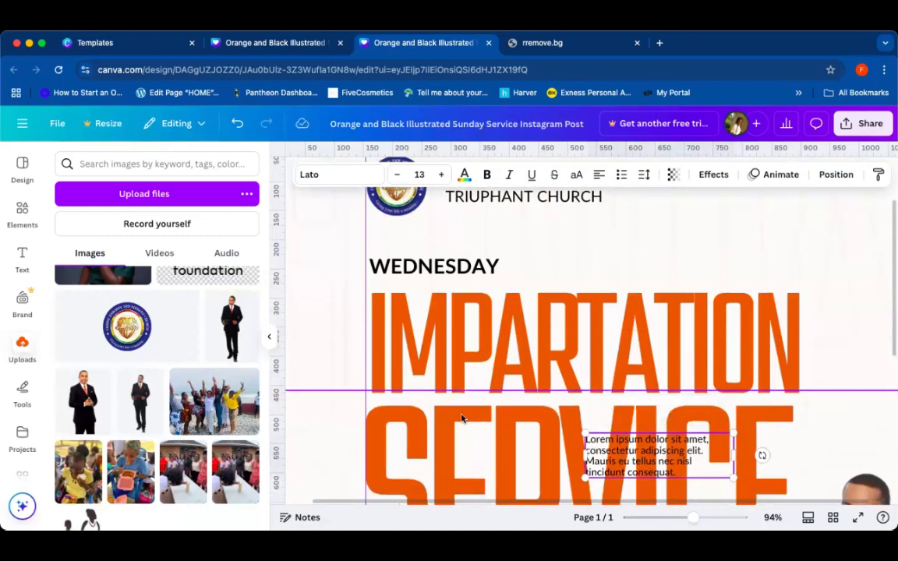
{"action": "scroll", "coordinate": [461, 418], "scroll_direction": "down", "scroll_amount": 5}
{"action": "left_click_drag", "start_coordinate": [618, 301], "coordinate": [448, 450]}
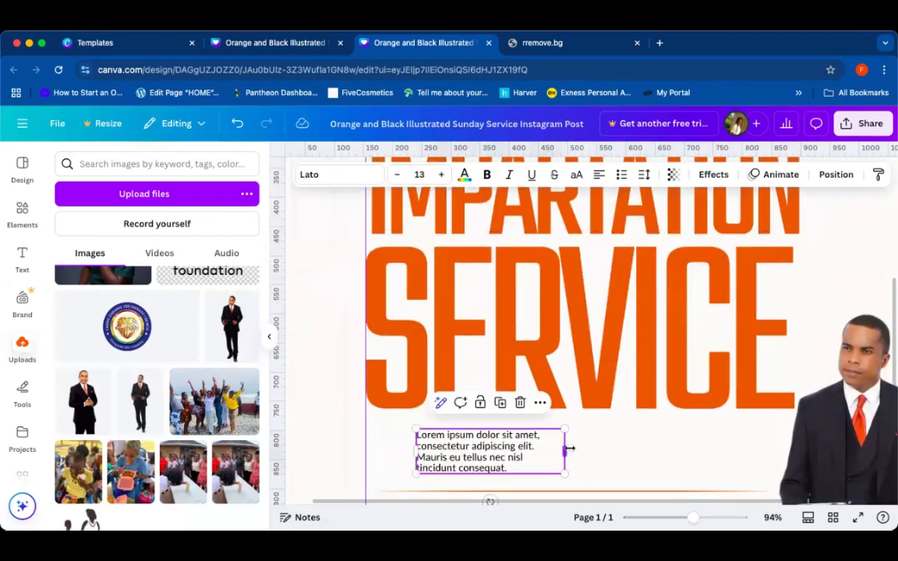
{"action": "left_click_drag", "start_coordinate": [569, 447], "coordinate": [679, 447]}
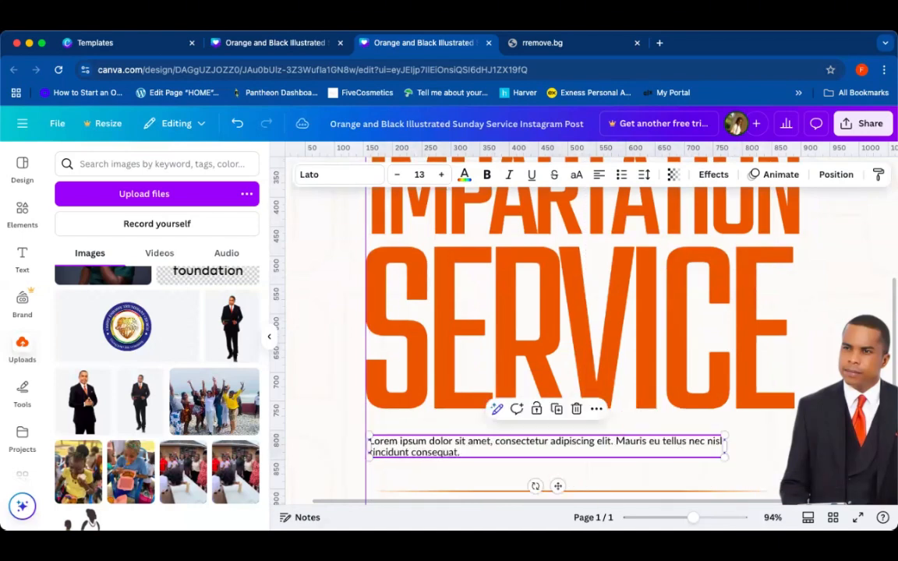
Step: Open a new browser tab, search Google for ROMANS 1:11, and copy the verse 'For I long to visit you…in the Lord'
{"action": "left_click", "coordinate": [660, 43]}
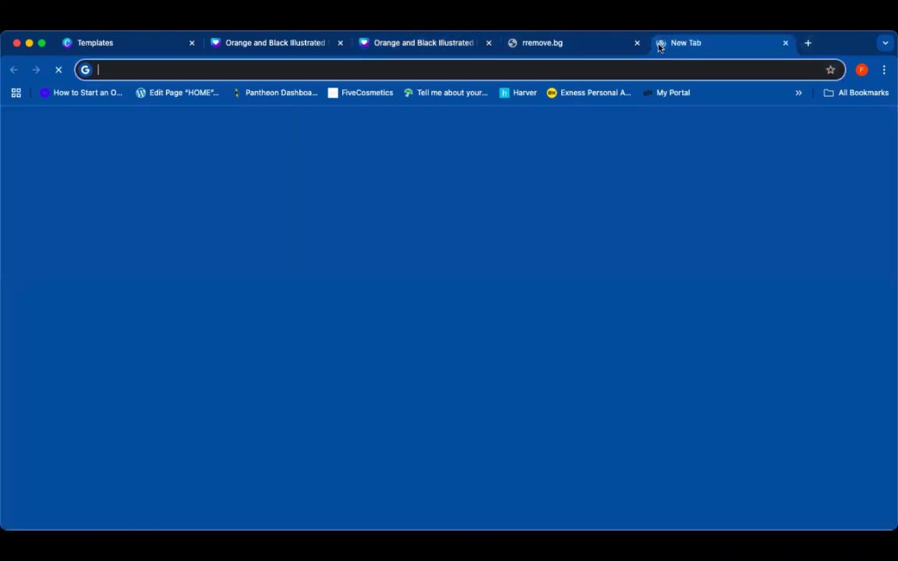
{"action": "type", "text": "ROMANS"}
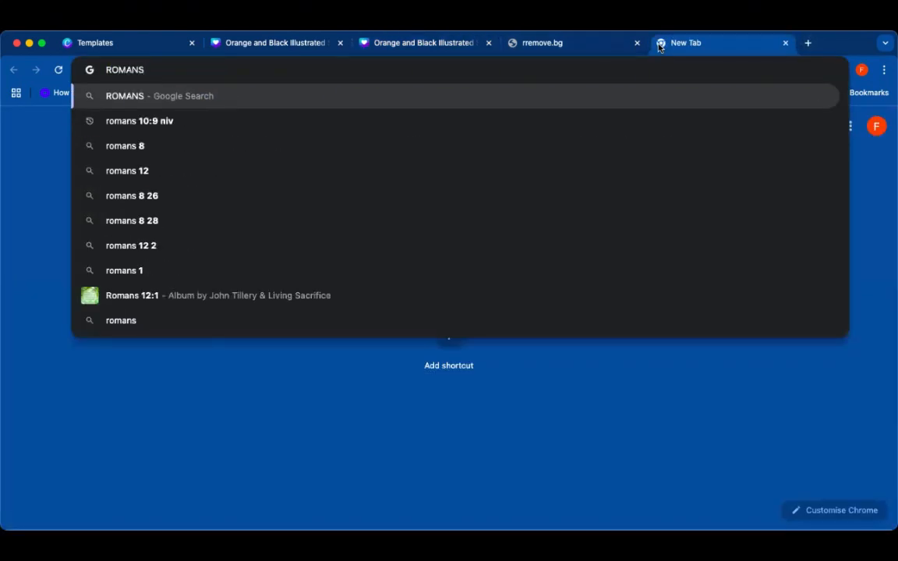
{"action": "type", "text": " 1"}
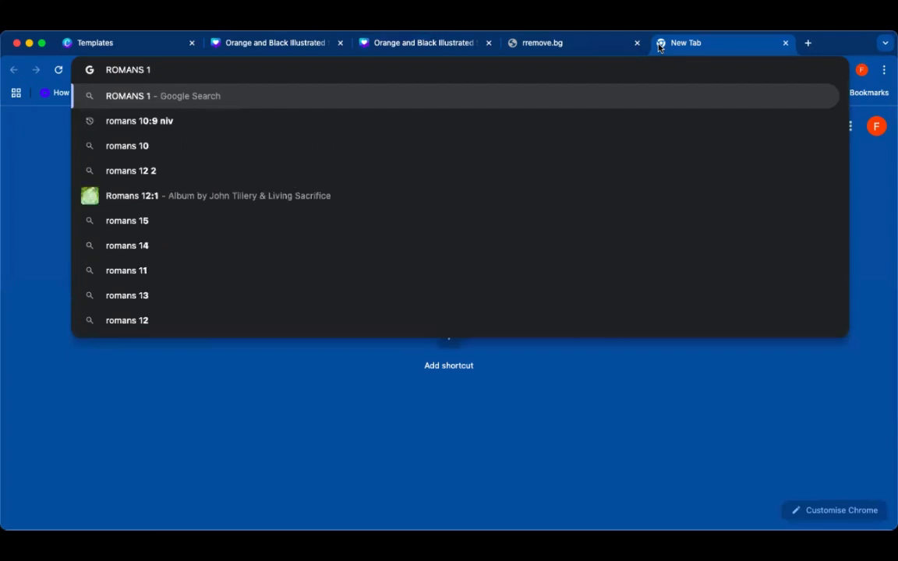
{"action": "type", "text": ":11"}
{"action": "key", "text": "Return"}
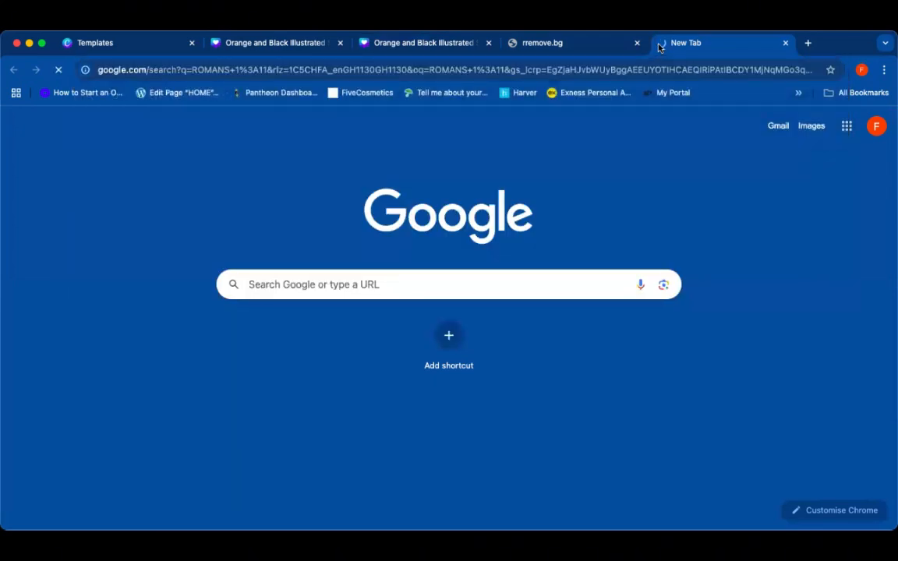
{"action": "scroll", "coordinate": [426, 314], "scroll_direction": "down", "scroll_amount": 2}
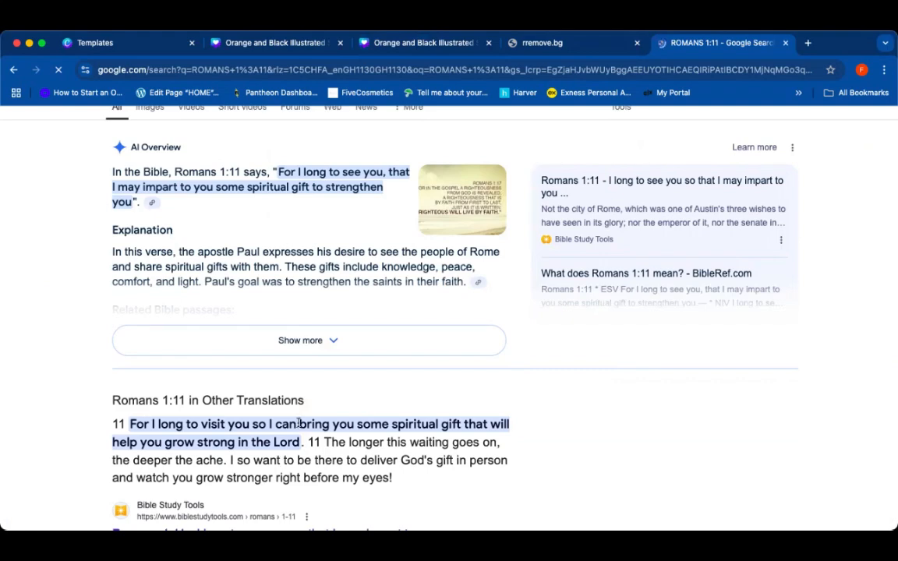
{"action": "scroll", "coordinate": [299, 425], "scroll_direction": "down", "scroll_amount": 5}
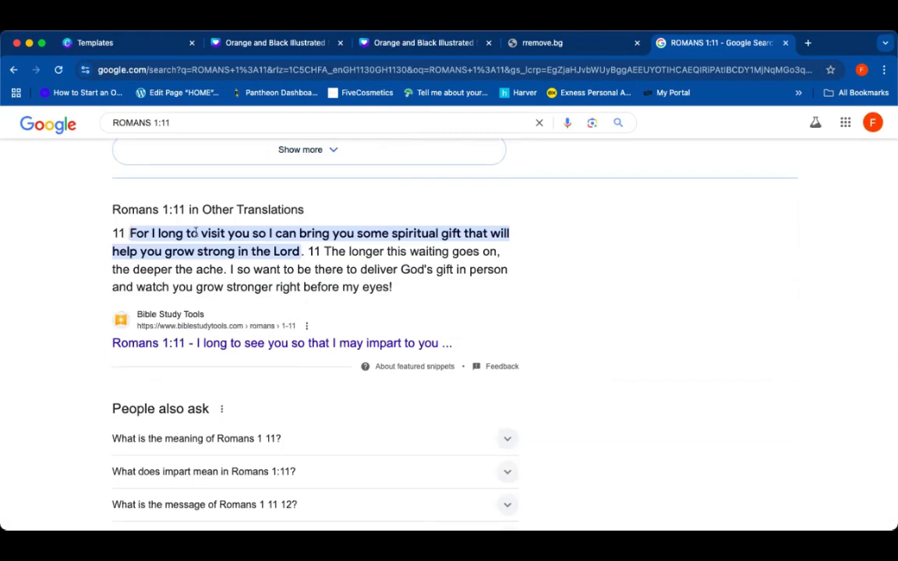
{"action": "left_click_drag", "start_coordinate": [127, 232], "coordinate": [301, 251]}
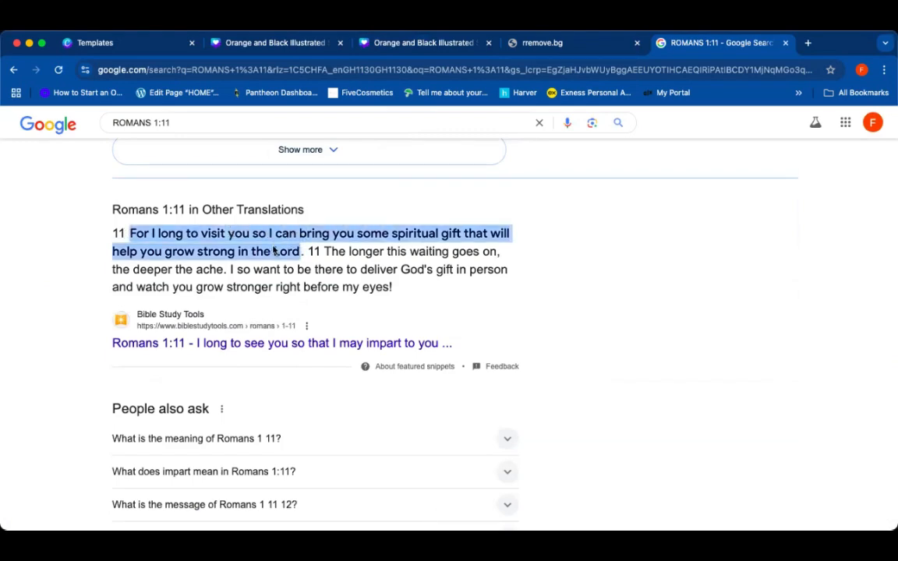
{"action": "right_click", "coordinate": [274, 251]}
{"action": "left_click", "coordinate": [297, 270]}
Step: Replace the lorem ipsum paragraph's text with the copied Romans 1:11 verse
{"action": "left_click", "coordinate": [409, 43]}
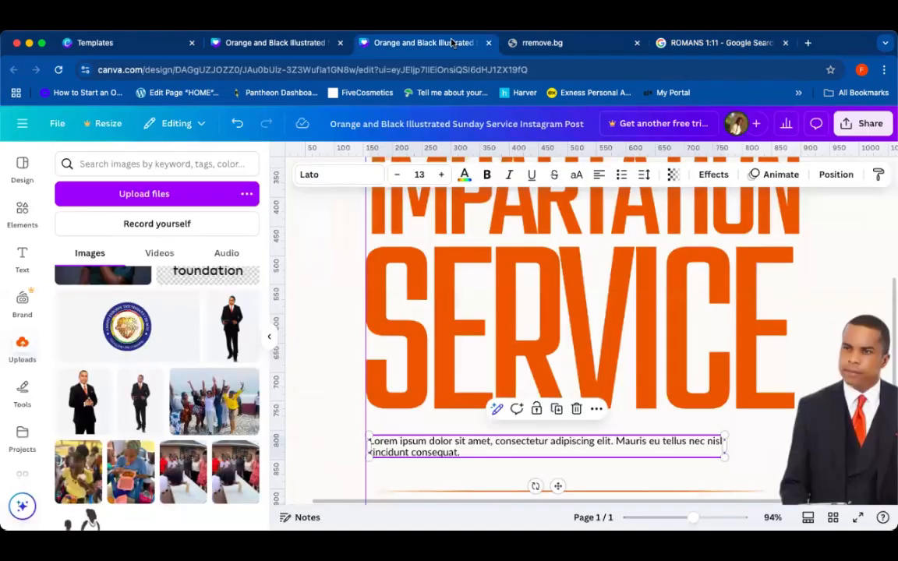
{"action": "double_click", "coordinate": [468, 450]}
{"action": "key", "text": "BackSpace"}
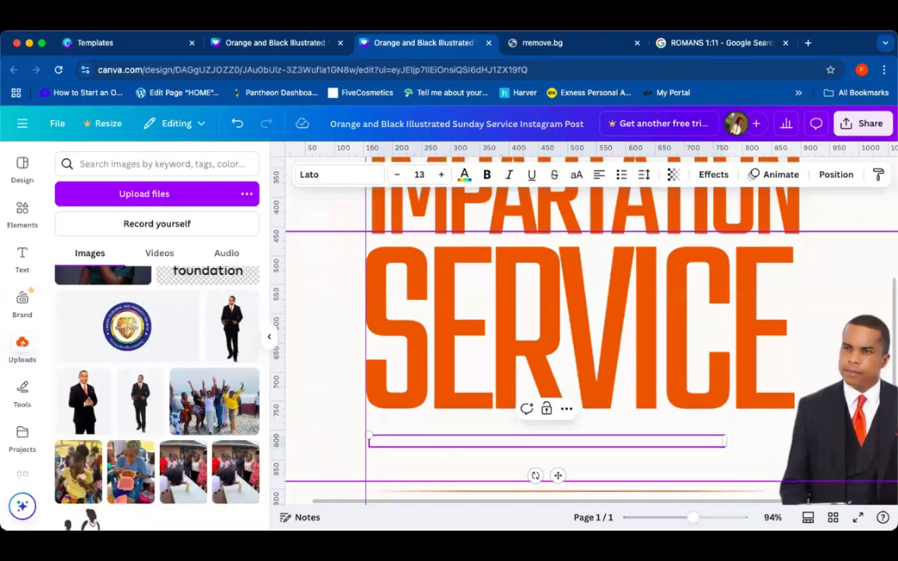
{"action": "key", "text": "super+v"}
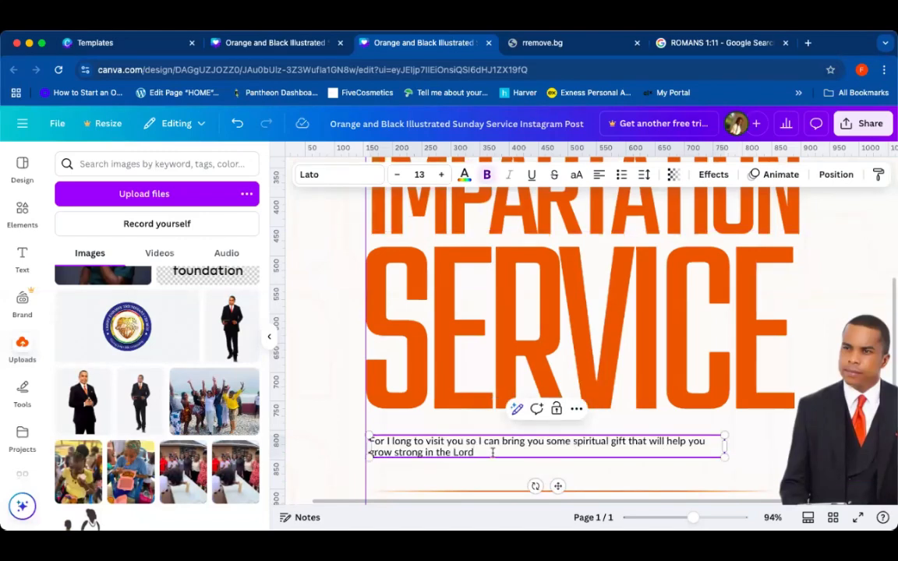
{"action": "left_click", "coordinate": [472, 472]}
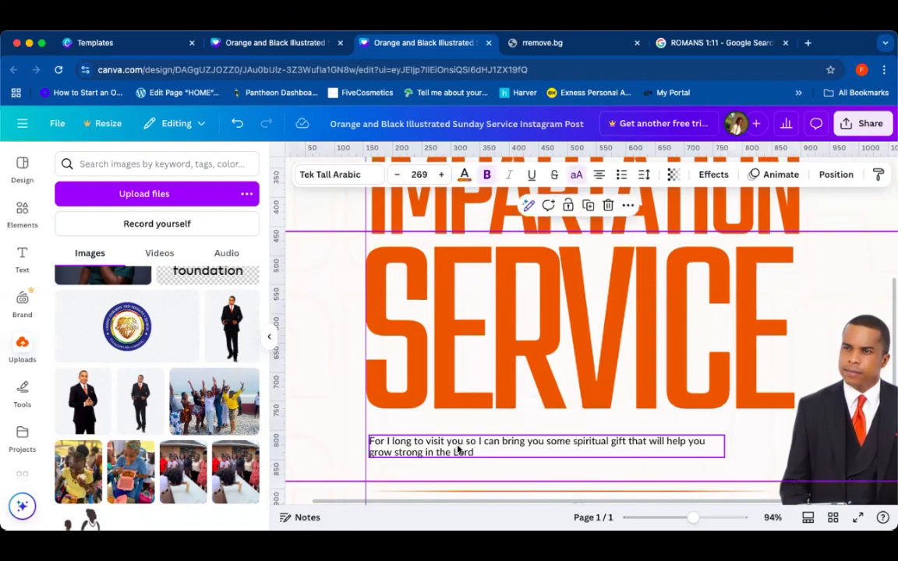
Step: Append the reference (Romans 1:11) at the end of the verse text
{"action": "left_click", "coordinate": [467, 451]}
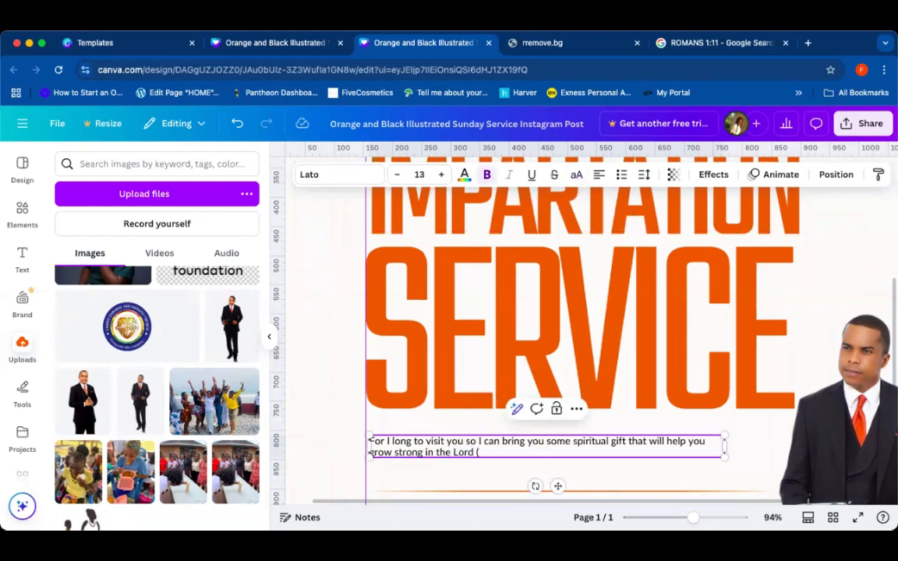
{"action": "type", "text": "(ROM"}
{"action": "key", "text": "BackSpace"}
{"action": "key", "text": "BackSpace"}
{"action": "type", "text": "omans 1:11"}
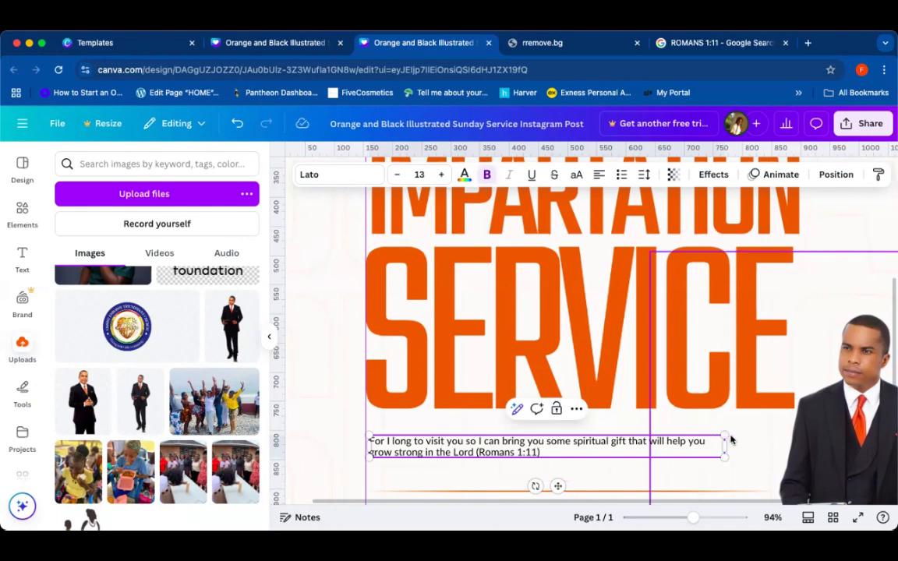
Step: Widen the verse text box slightly and make the (Romans 1:11) reference bold
{"action": "left_click_drag", "start_coordinate": [725, 446], "coordinate": [759, 446]}
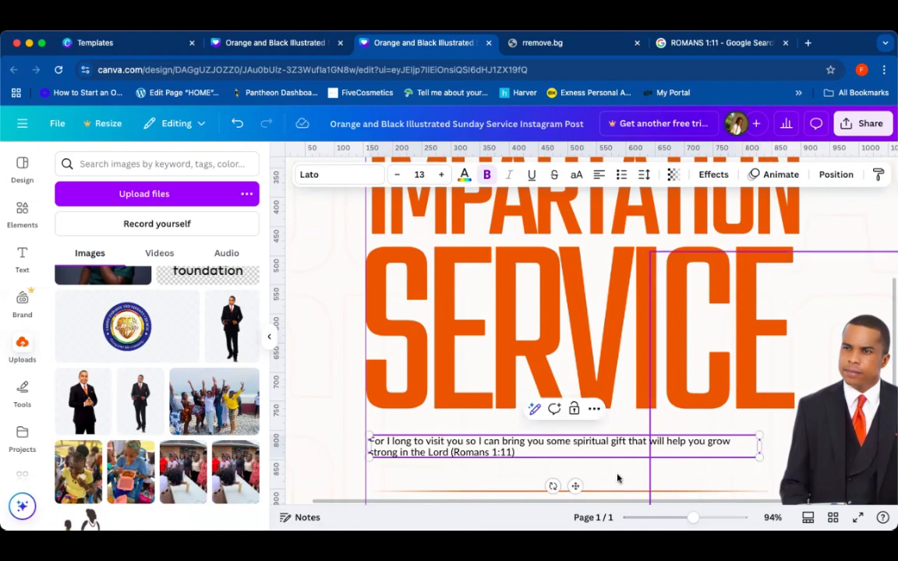
{"action": "left_click", "coordinate": [470, 429]}
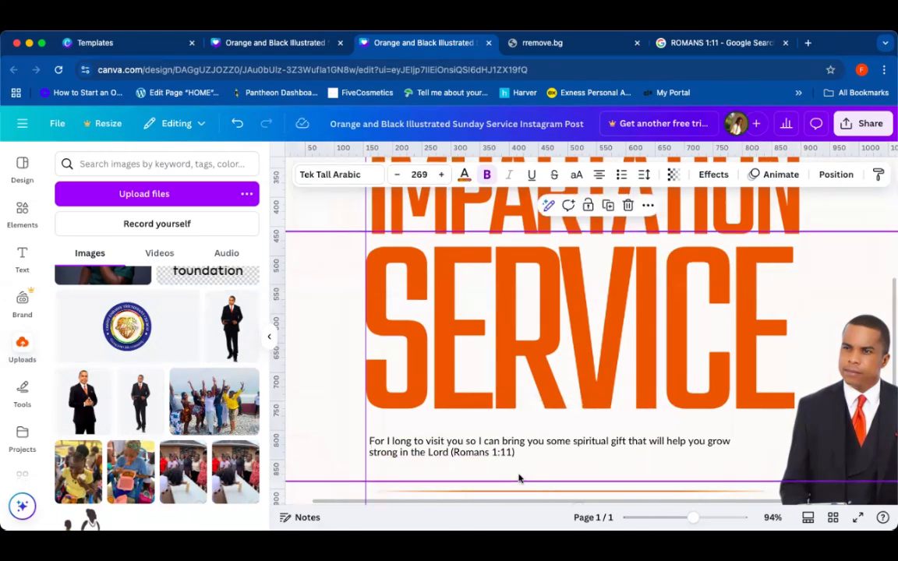
{"action": "left_click", "coordinate": [453, 452]}
{"action": "left_click_drag", "start_coordinate": [453, 452], "coordinate": [518, 450]}
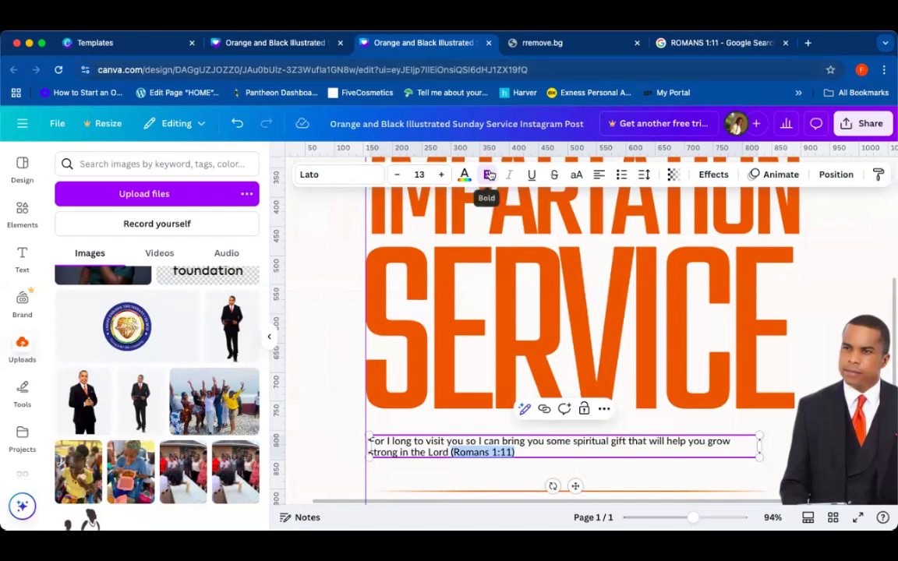
{"action": "left_click", "coordinate": [488, 174]}
{"action": "left_click", "coordinate": [489, 175]}
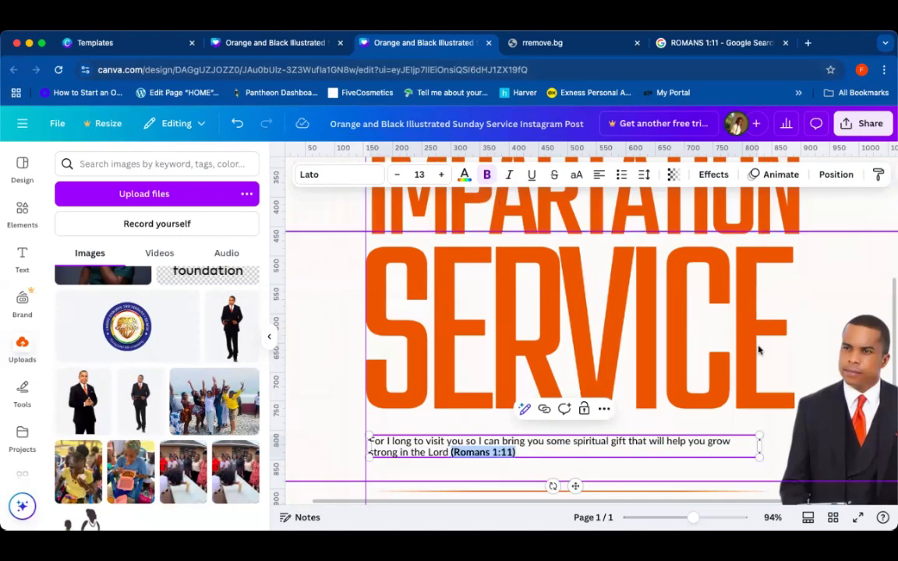
Step: Zoom out to the whole page and nudge the date and time line slightly up and to the right
{"action": "left_click", "coordinate": [794, 347]}
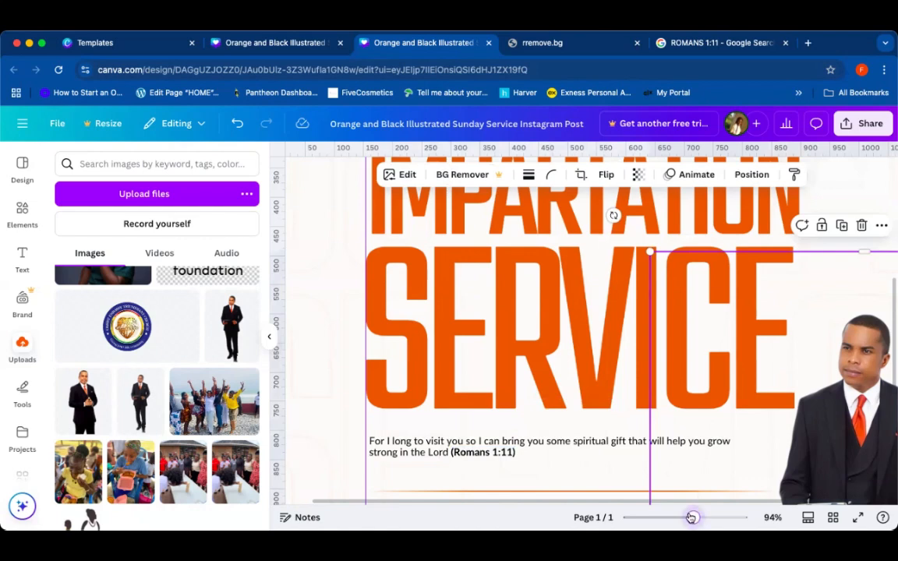
{"action": "left_click_drag", "start_coordinate": [691, 517], "coordinate": [673, 517]}
{"action": "left_click", "coordinate": [348, 331]}
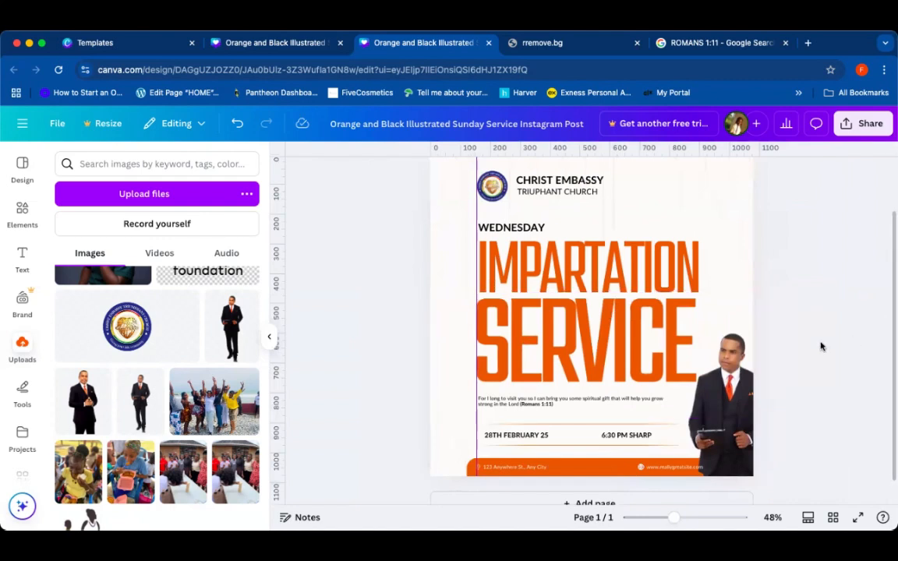
{"action": "scroll", "coordinate": [820, 346], "scroll_direction": "down", "scroll_amount": 1}
{"action": "scroll", "coordinate": [820, 345], "scroll_direction": "up", "scroll_amount": 2}
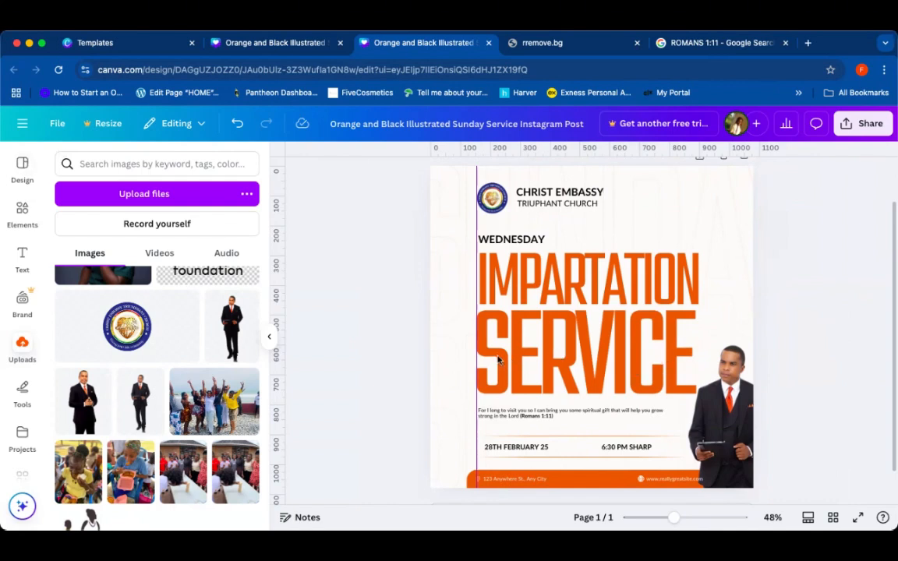
{"action": "left_click", "coordinate": [489, 447]}
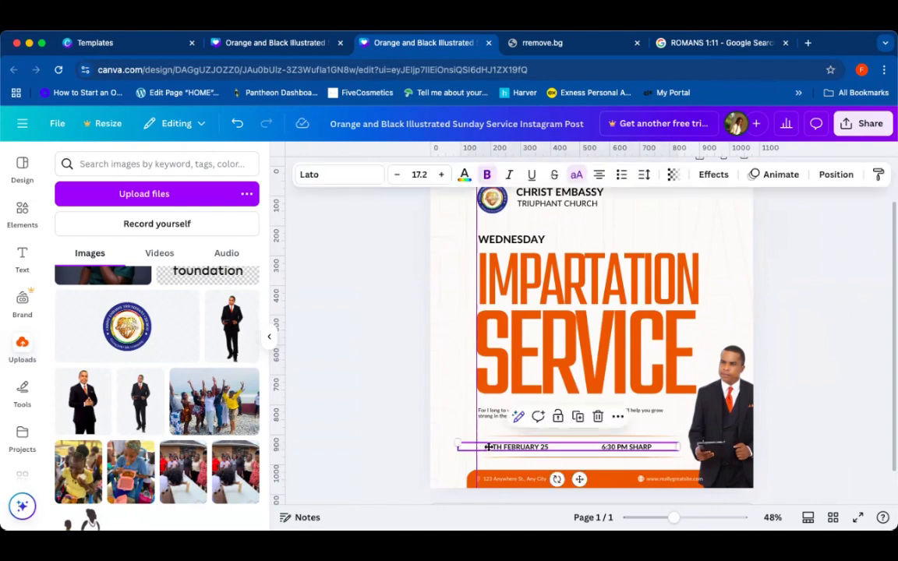
{"action": "left_click_drag", "start_coordinate": [489, 447], "coordinate": [484, 450]}
{"action": "key", "text": "Up"}
{"action": "key", "text": "Up"}
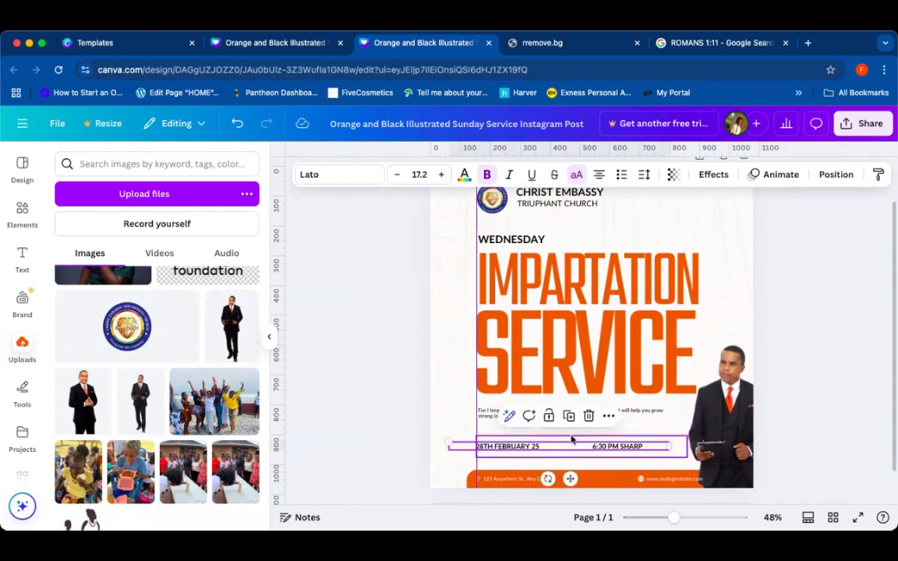
{"action": "key", "text": "Right"}
{"action": "key", "text": "Right"}
{"action": "key", "text": "Right"}
{"action": "key", "text": "Right"}
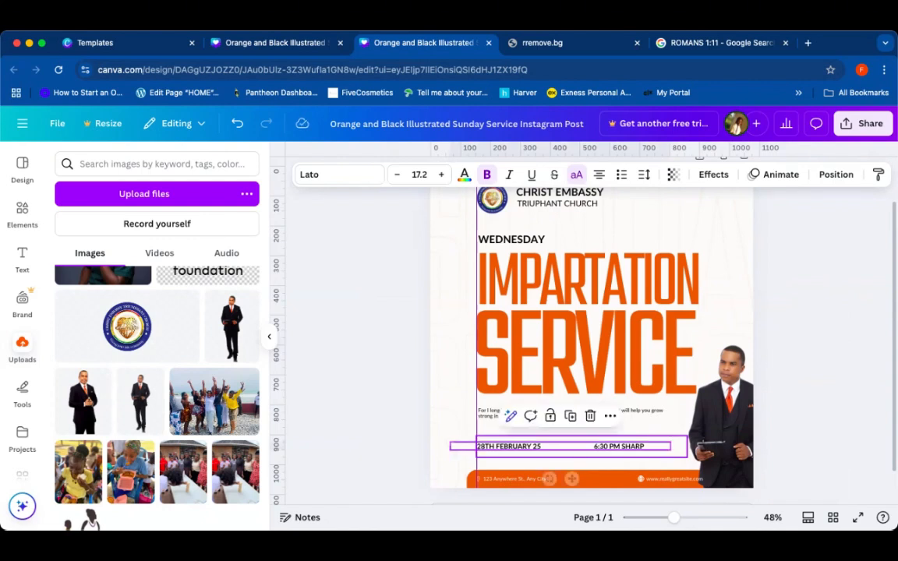
Step: Increase the date and time line's font size to 21.2 and delete the extra spaces between the date and the time
{"action": "left_click", "coordinate": [442, 175]}
{"action": "left_click", "coordinate": [442, 175]}
{"action": "left_click", "coordinate": [441, 176]}
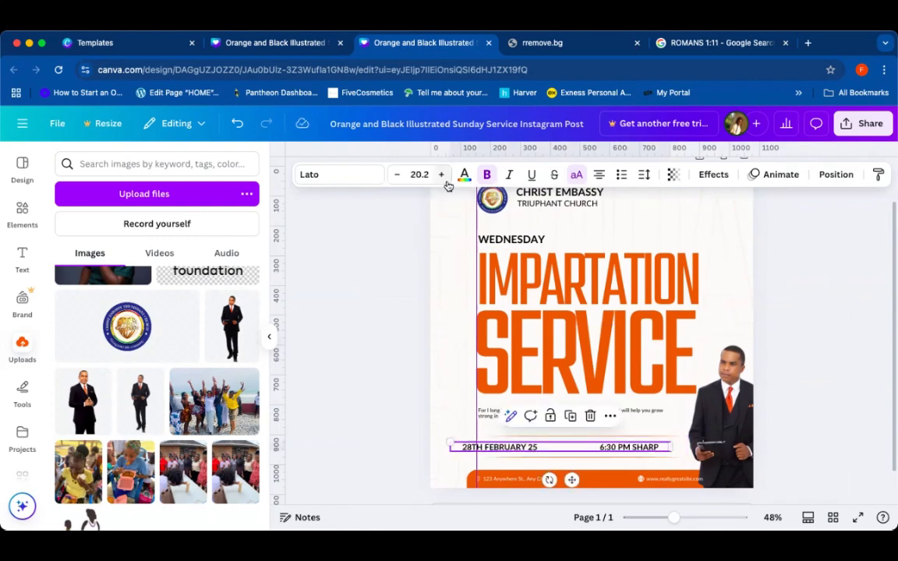
{"action": "double_click", "coordinate": [570, 449]}
{"action": "left_click", "coordinate": [570, 448]}
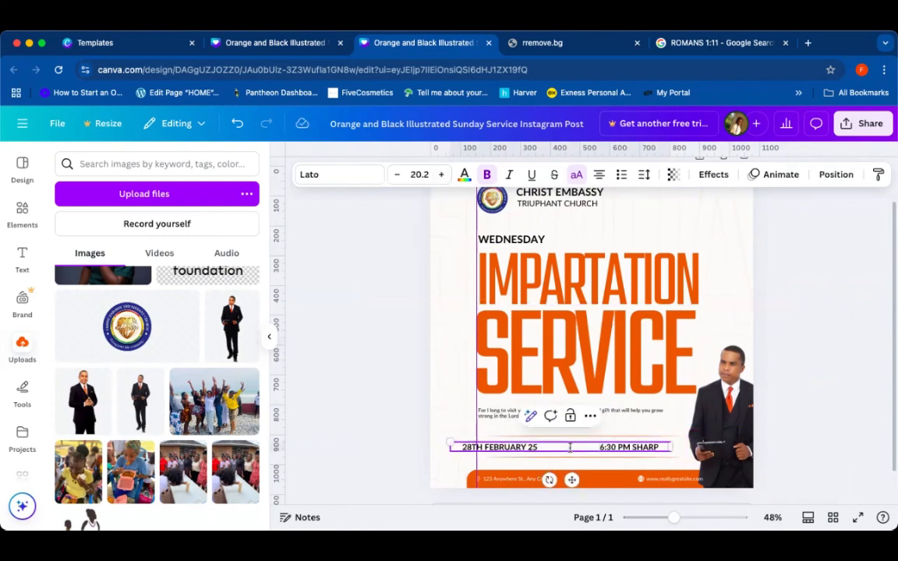
{"action": "key", "text": "BackSpace"}
{"action": "key", "text": "BackSpace"}
{"action": "key", "text": "BackSpace"}
{"action": "key", "text": "BackSpace"}
{"action": "key", "text": "BackSpace"}
{"action": "key", "text": "BackSpace"}
{"action": "key", "text": "BackSpace"}
{"action": "key", "text": "BackSpace"}
{"action": "key", "text": "BackSpace"}
{"action": "key", "text": "BackSpace"}
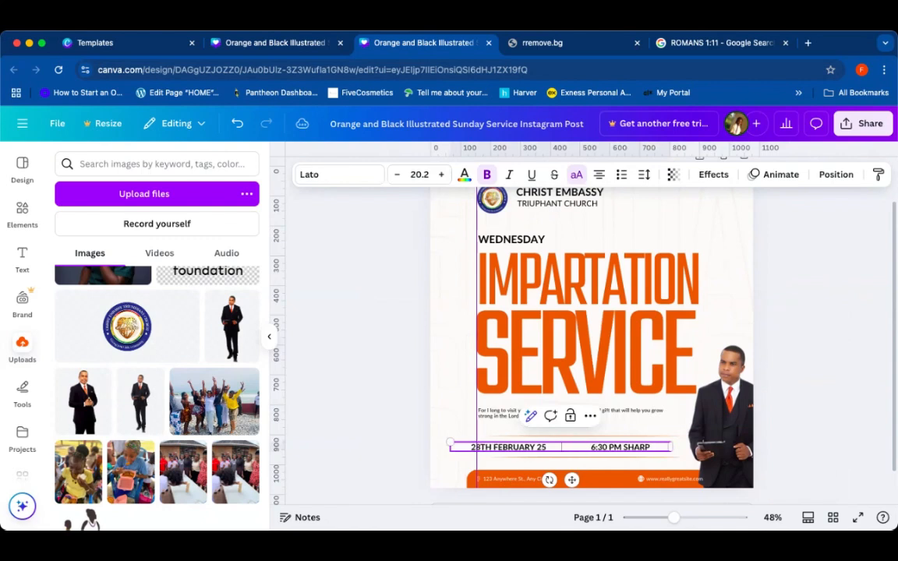
{"action": "key", "text": "BackSpace"}
{"action": "key", "text": "BackSpace"}
{"action": "key", "text": "BackSpace"}
{"action": "key", "text": "BackSpace"}
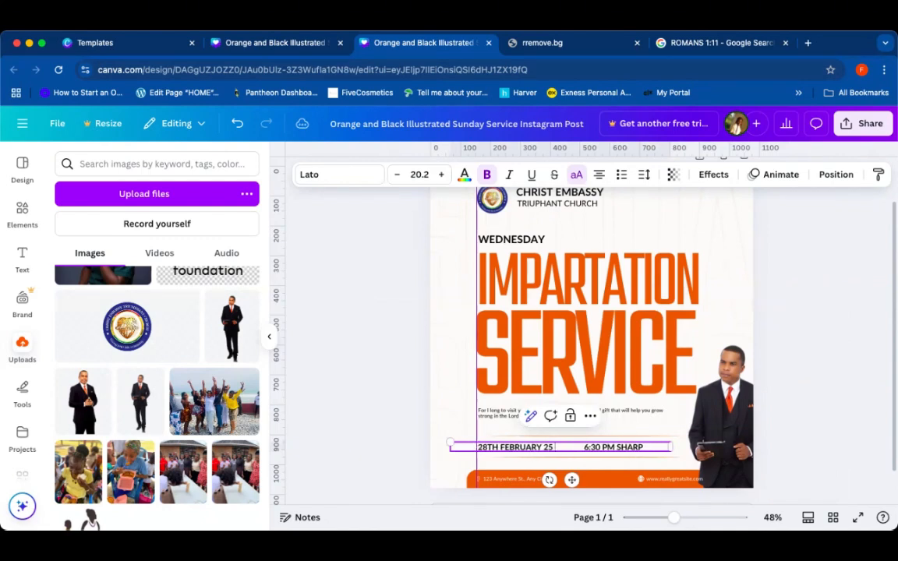
{"action": "key", "text": "BackSpace"}
{"action": "key", "text": "BackSpace"}
{"action": "key", "text": "BackSpace"}
{"action": "key", "text": "BackSpace"}
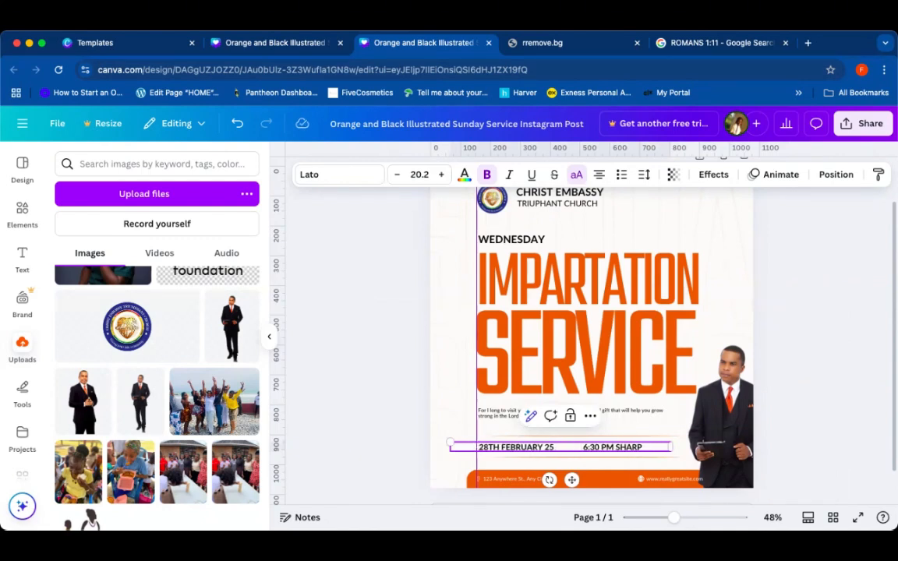
{"action": "left_click", "coordinate": [441, 175]}
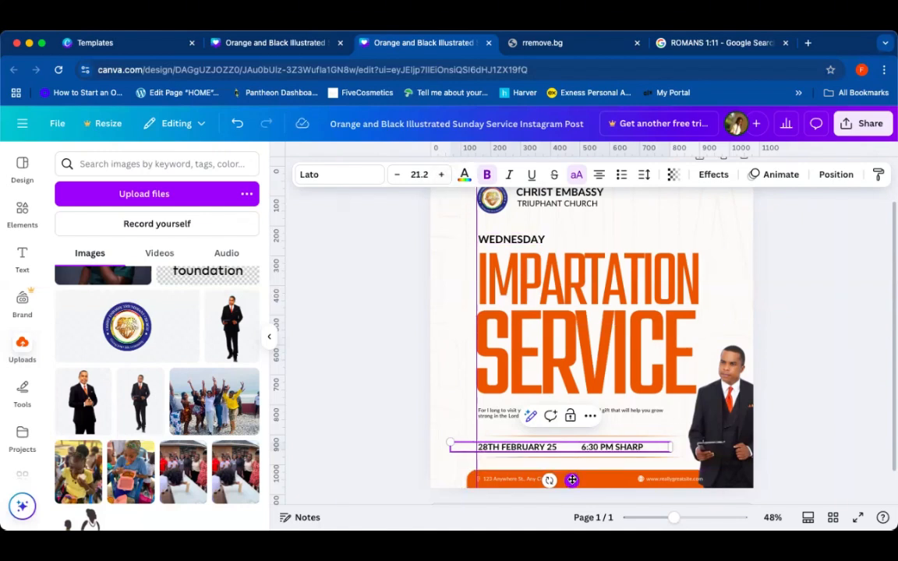
{"action": "mouse_move", "coordinate": [571, 480]}
{"action": "left_mouse_down"}
{"action": "mouse_move", "coordinate": [581, 477]}
{"action": "mouse_move", "coordinate": [573, 479]}
{"action": "left_mouse_up"}
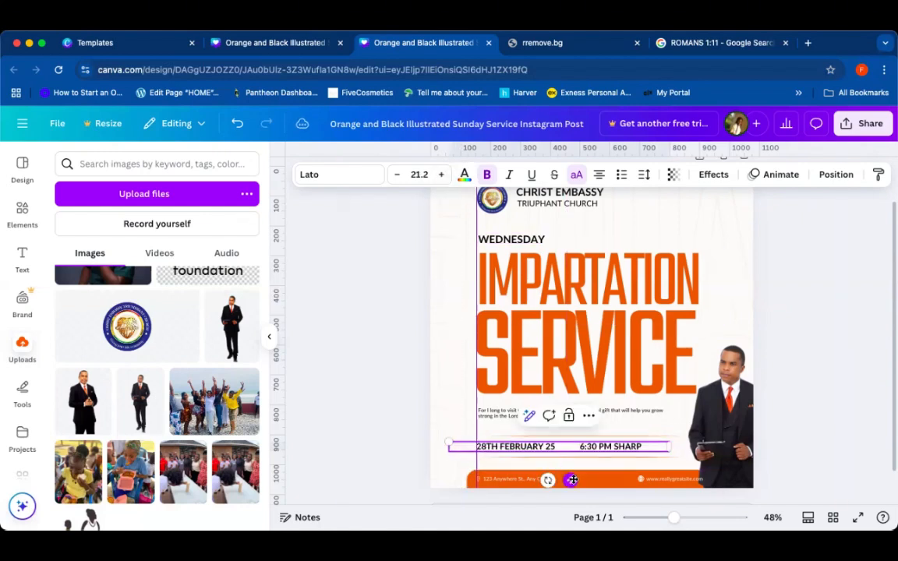
Step: Nudge the date and time line slightly to reposition it beneath the verse
{"action": "left_click", "coordinate": [812, 357]}
{"action": "left_click", "coordinate": [625, 454]}
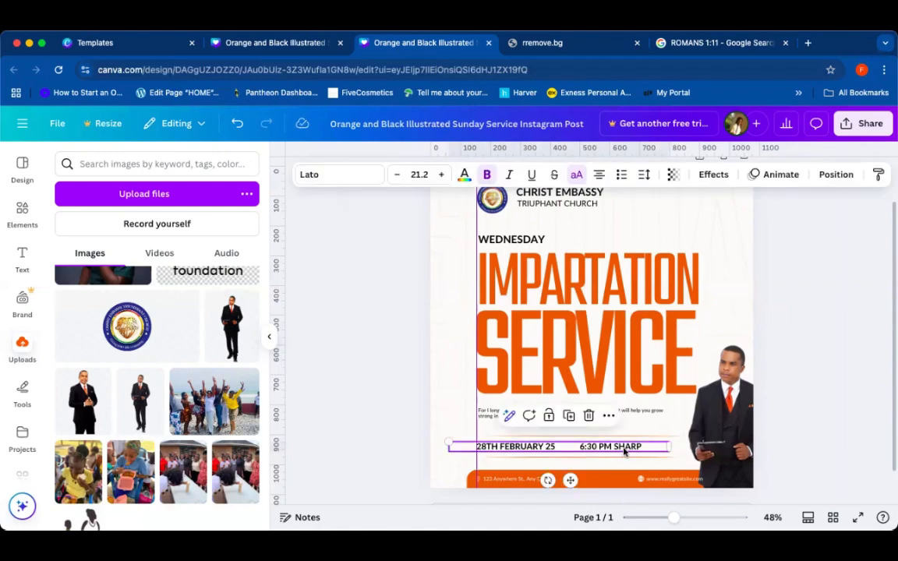
{"action": "left_click_drag", "start_coordinate": [624, 453], "coordinate": [627, 452]}
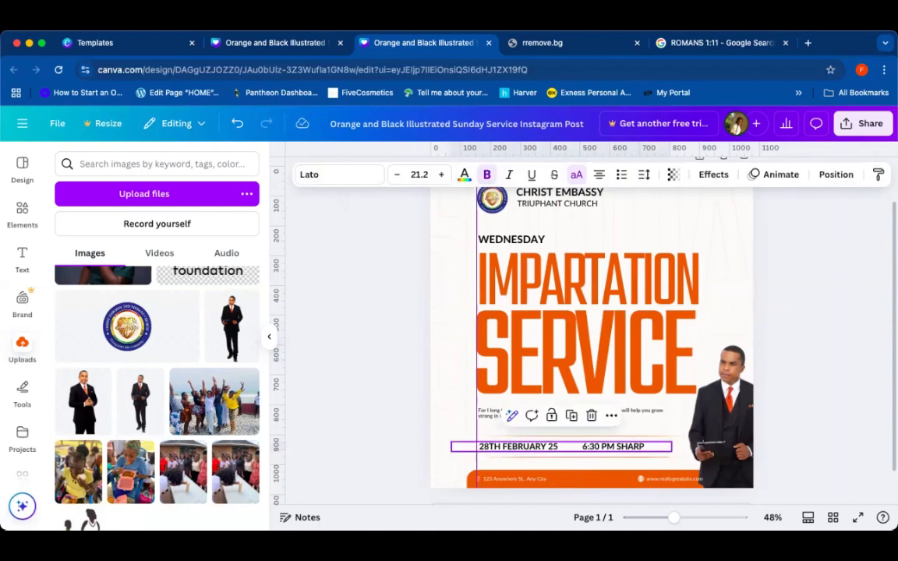
{"action": "key", "text": "Left"}
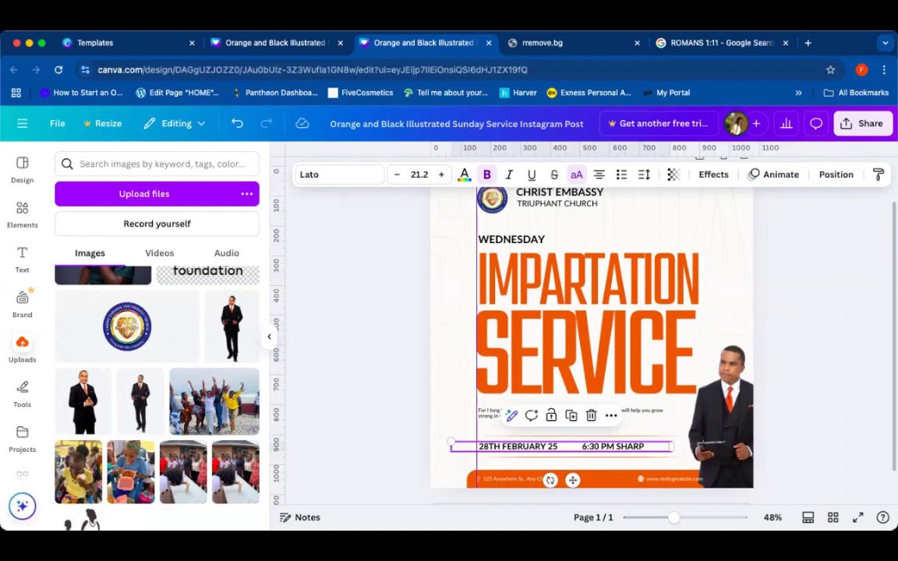
Step: Select the verse text and set its font size to 17
{"action": "left_click_drag", "start_coordinate": [842, 313], "coordinate": [624, 422]}
{"action": "left_click", "coordinate": [577, 414]}
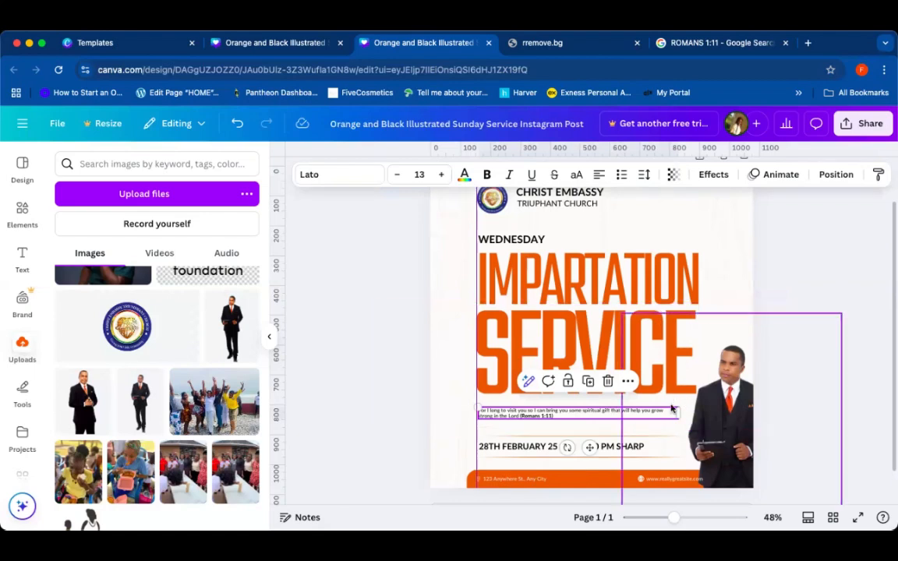
{"action": "left_click", "coordinate": [442, 175]}
{"action": "left_click", "coordinate": [442, 175]}
{"action": "left_click", "coordinate": [442, 176]}
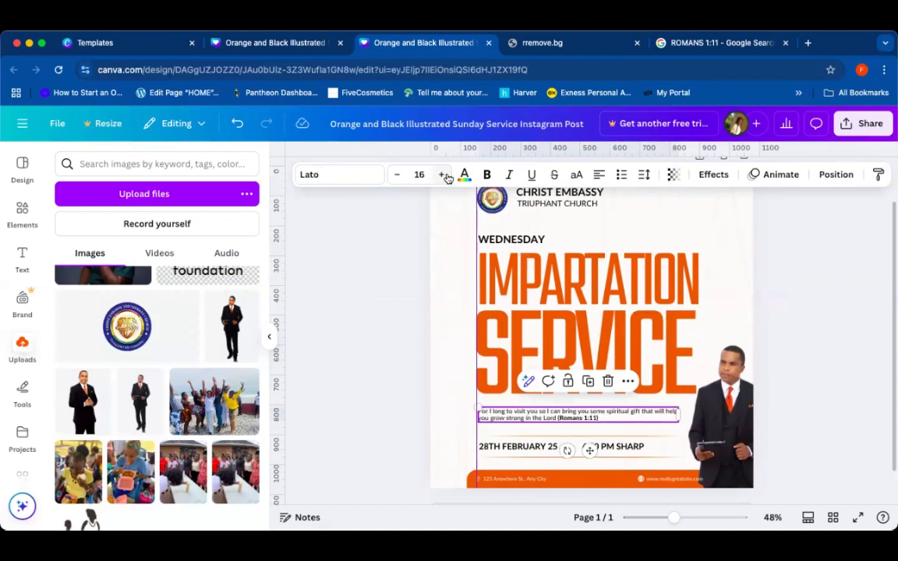
{"action": "left_click", "coordinate": [443, 176]}
{"action": "left_click", "coordinate": [442, 175]}
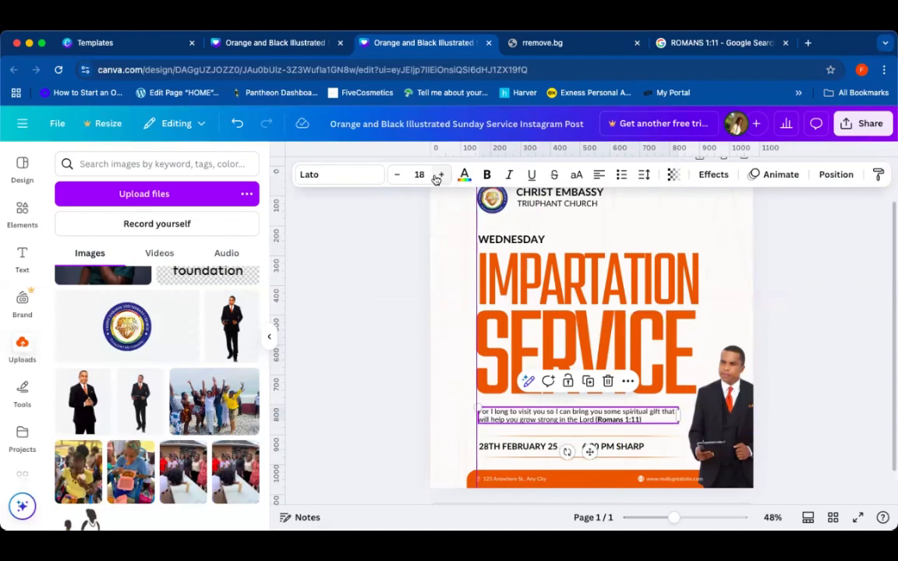
{"action": "left_click", "coordinate": [406, 178]}
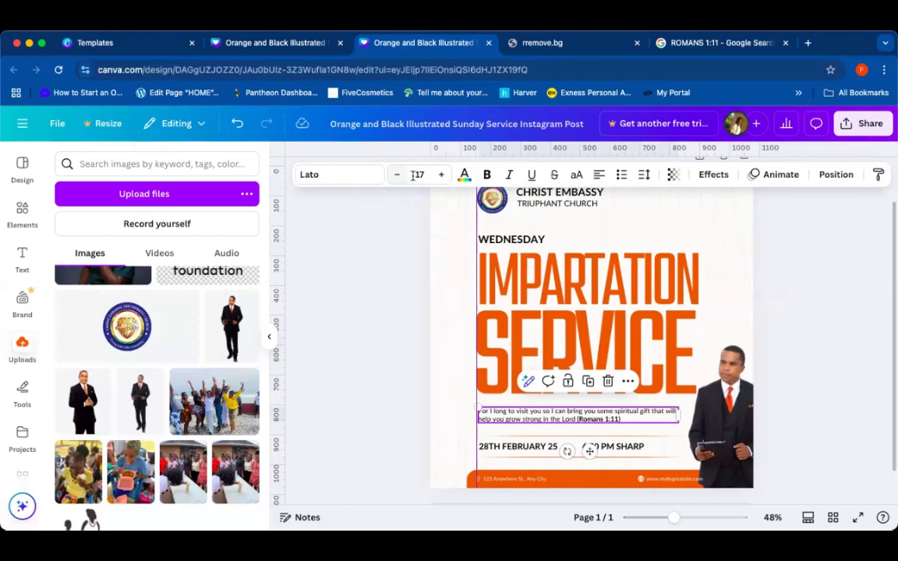
{"action": "left_click", "coordinate": [818, 330]}
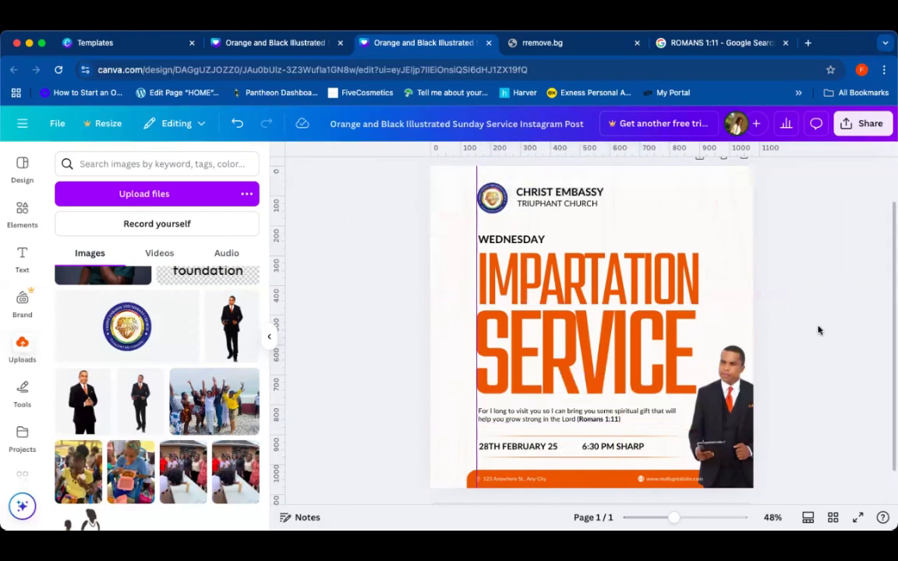
Step: Narrow the verse text box slightly so the verse wraps onto two shorter lines
{"action": "left_click", "coordinate": [648, 417]}
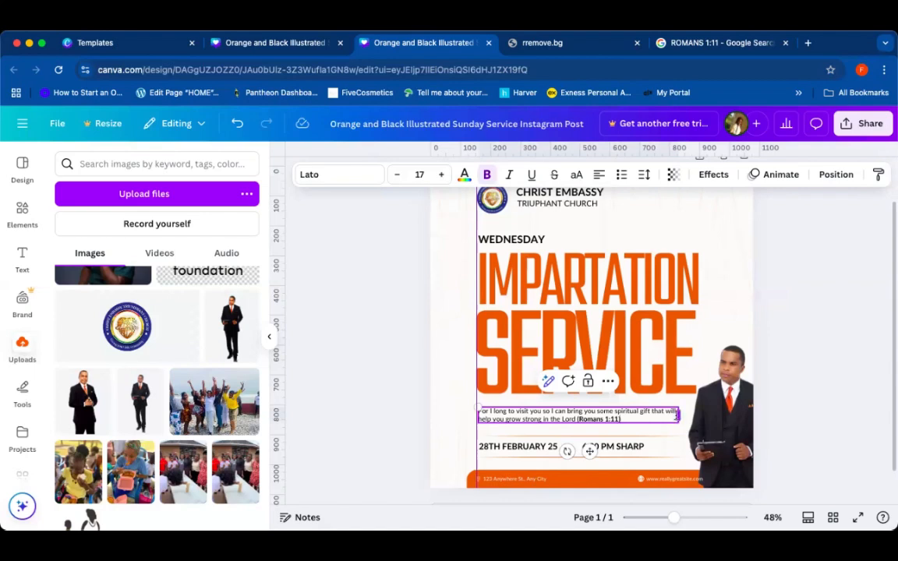
{"action": "left_click_drag", "start_coordinate": [677, 416], "coordinate": [657, 419]}
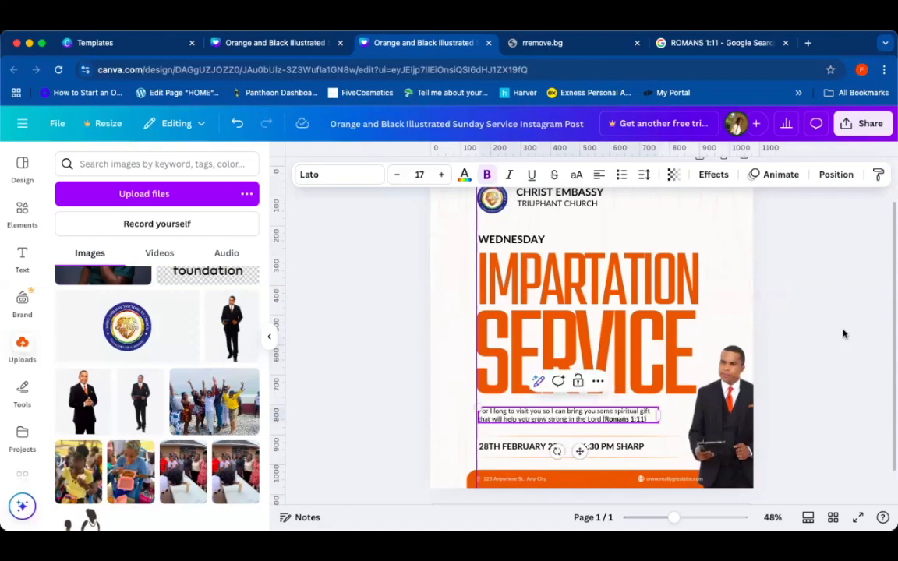
{"action": "left_click", "coordinate": [842, 334]}
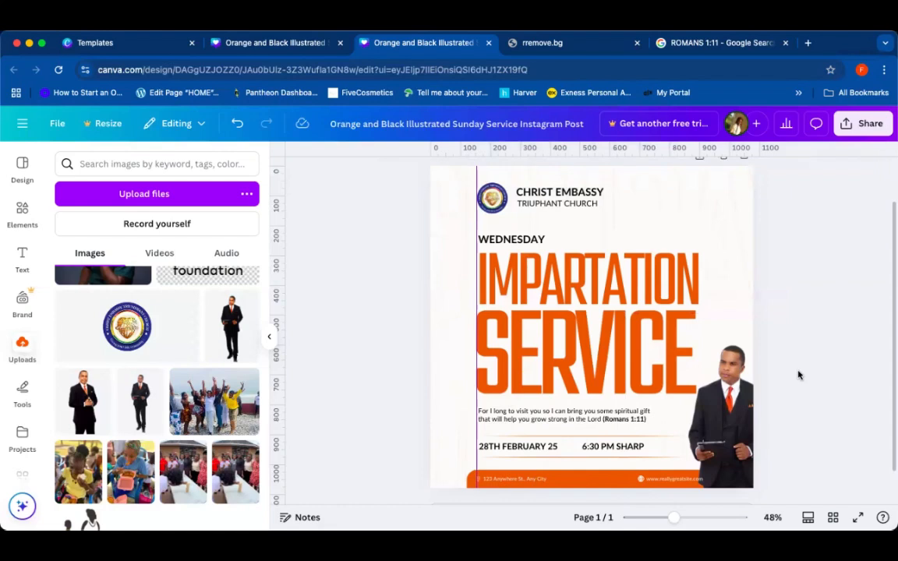
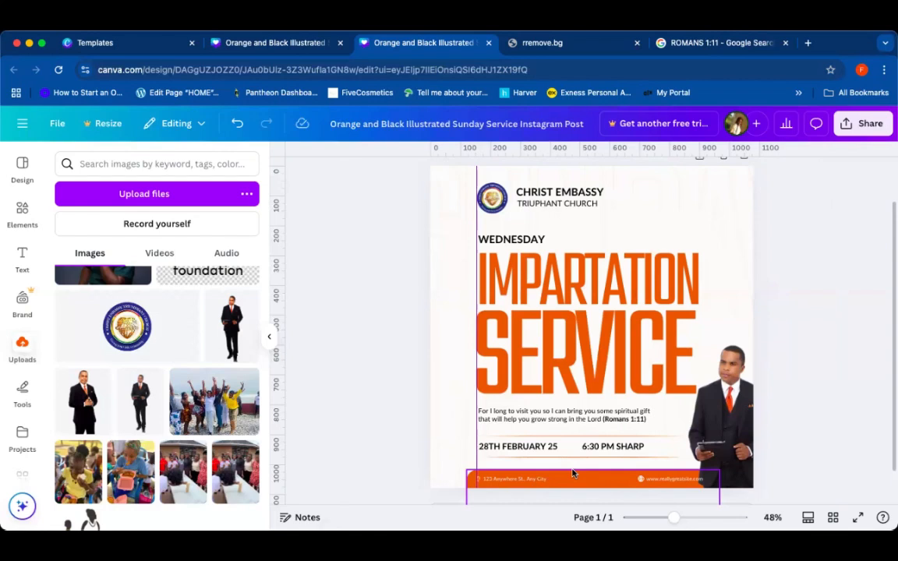
Step: Widen the footer bar so it extends beyond both sides of the flyer
{"action": "left_click", "coordinate": [496, 210]}
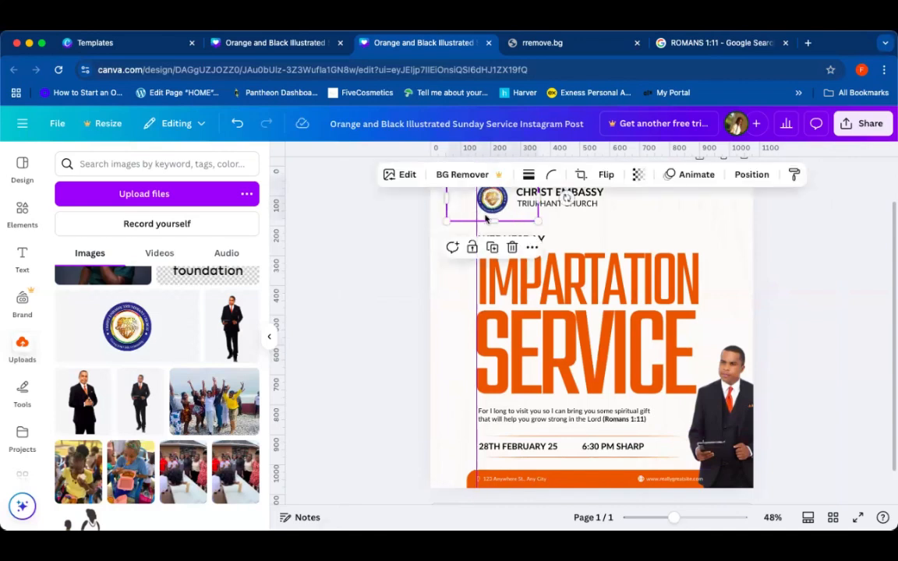
{"action": "left_click", "coordinate": [572, 488]}
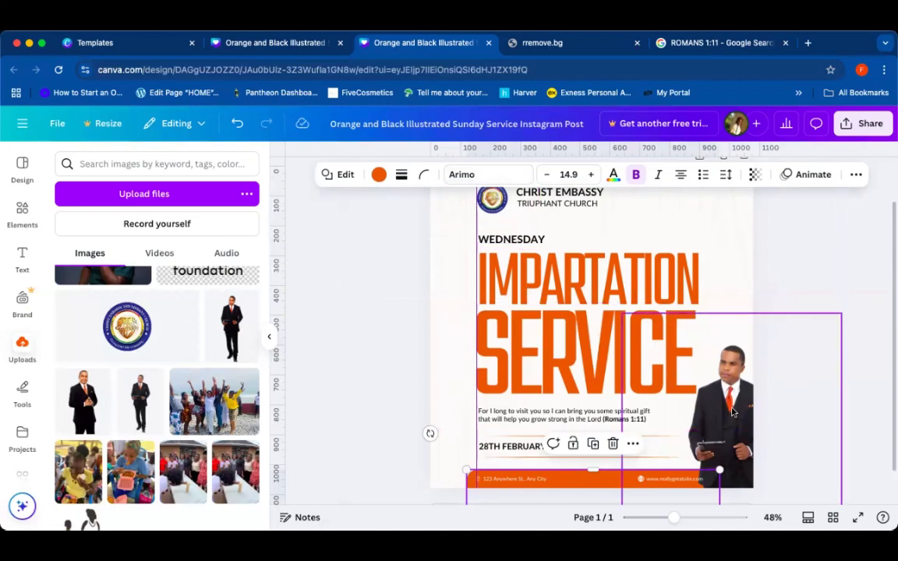
{"action": "left_click", "coordinate": [733, 409]}
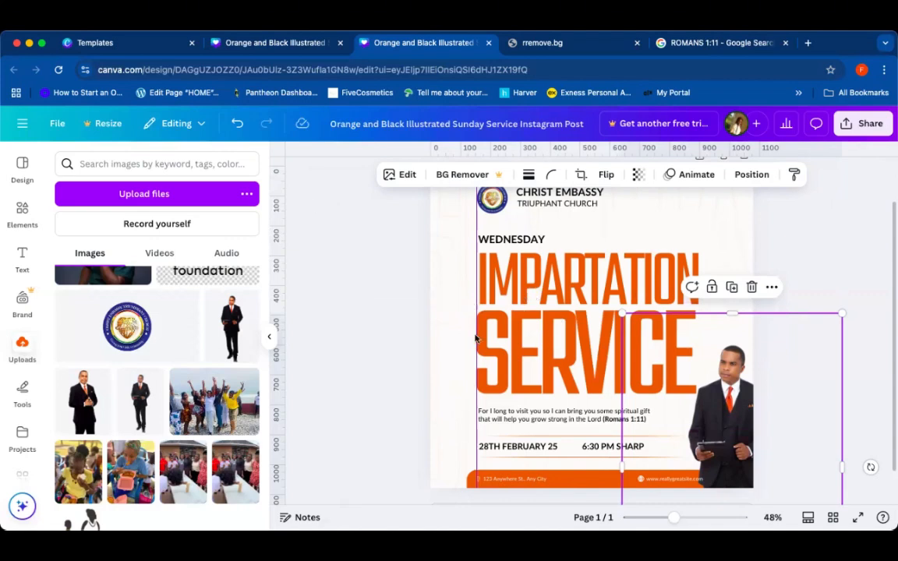
{"action": "left_click", "coordinate": [577, 484]}
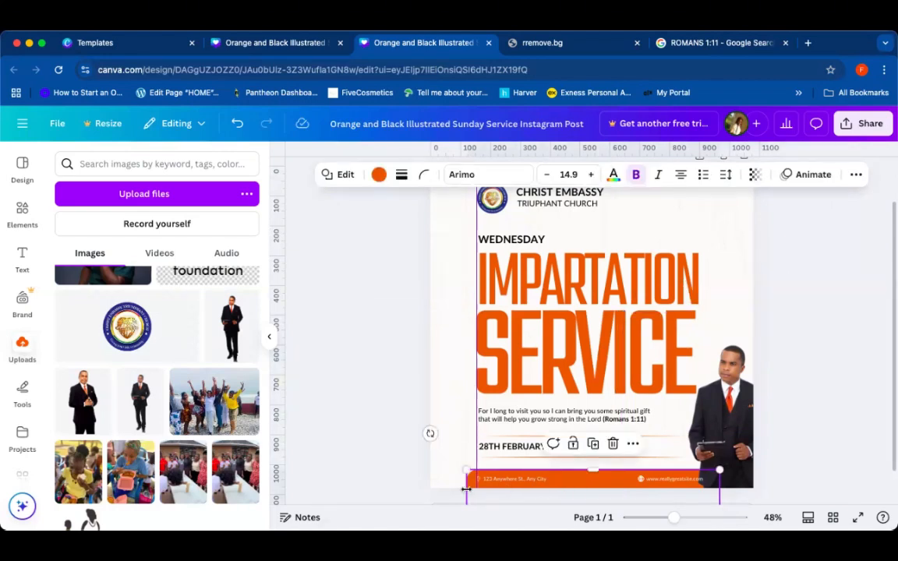
{"action": "left_click_drag", "start_coordinate": [467, 489], "coordinate": [411, 490]}
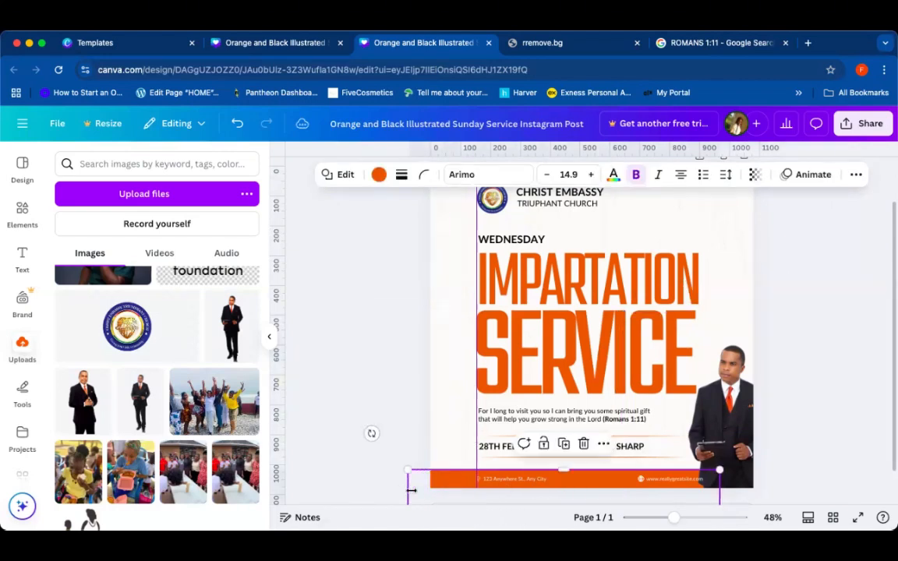
{"action": "left_click_drag", "start_coordinate": [719, 477], "coordinate": [779, 482]}
{"action": "left_click", "coordinate": [813, 260]}
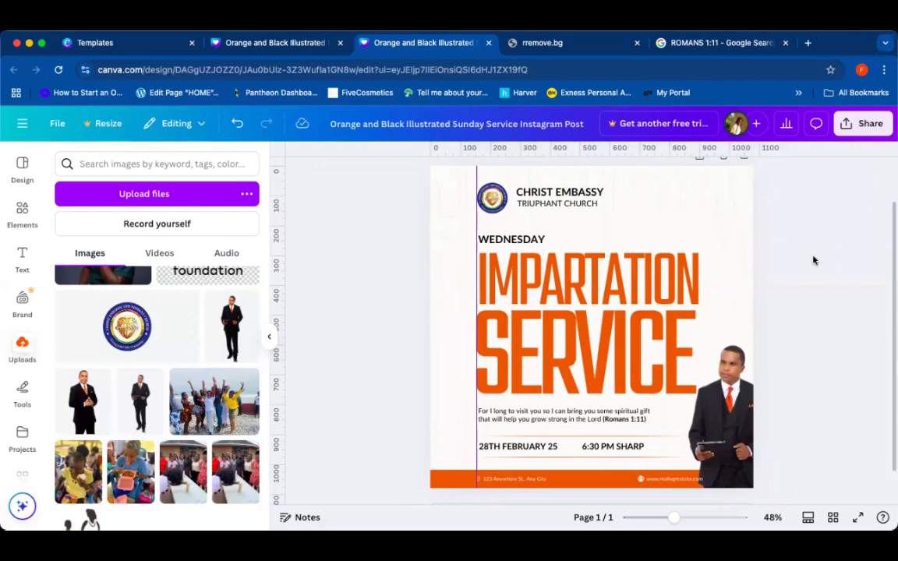
Step: Recolor the footer bar to the navy blue taken from the logo's photo colors
{"action": "left_click", "coordinate": [586, 473]}
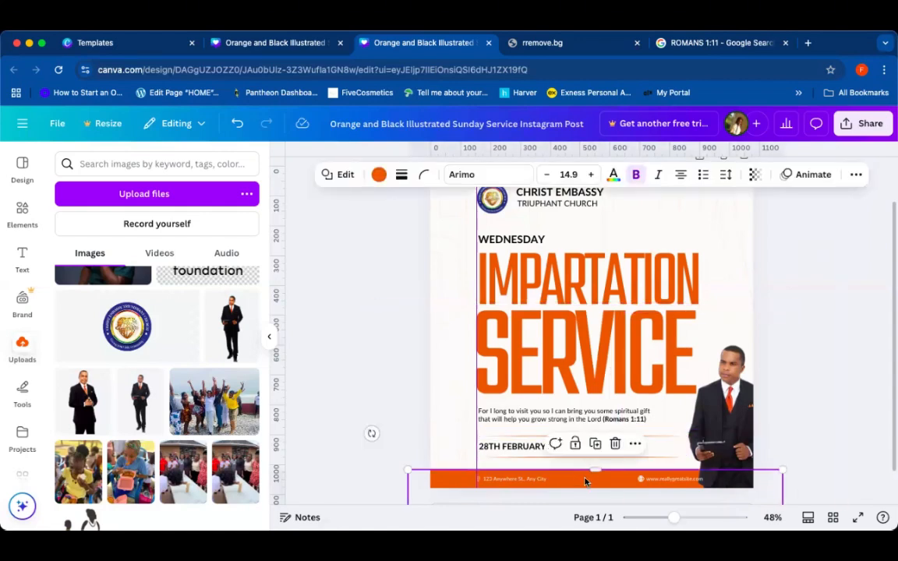
{"action": "mouse_move", "coordinate": [585, 481]}
{"action": "left_mouse_down"}
{"action": "mouse_move", "coordinate": [585, 468]}
{"action": "mouse_move", "coordinate": [587, 478]}
{"action": "left_mouse_up"}
{"action": "key", "text": "Escape"}
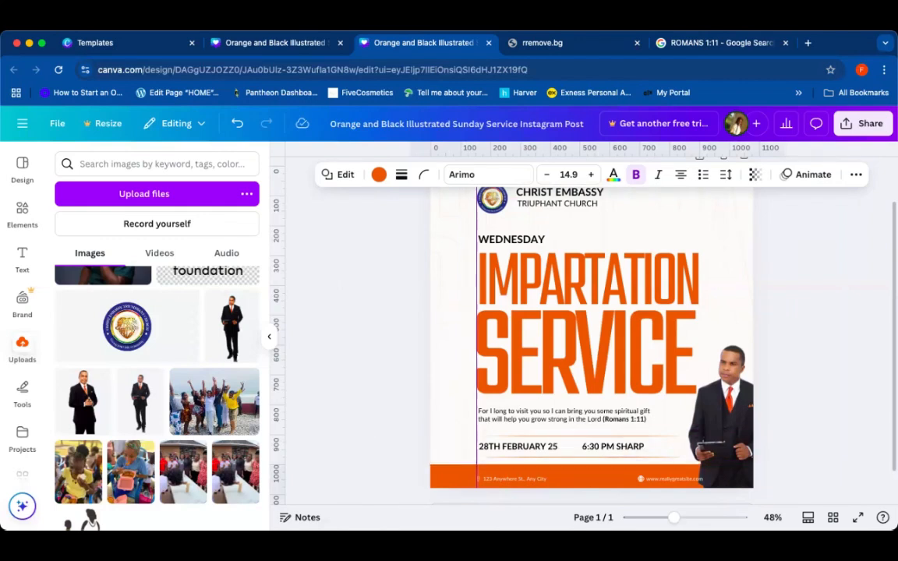
{"action": "left_click", "coordinate": [596, 478]}
{"action": "scroll", "coordinate": [596, 480], "scroll_direction": "down", "scroll_amount": 2}
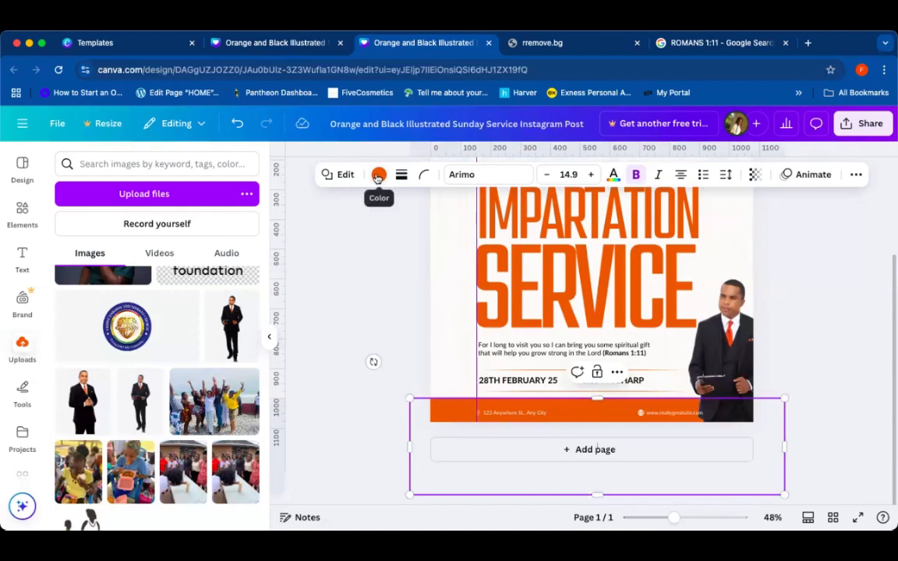
{"action": "left_click", "coordinate": [379, 173]}
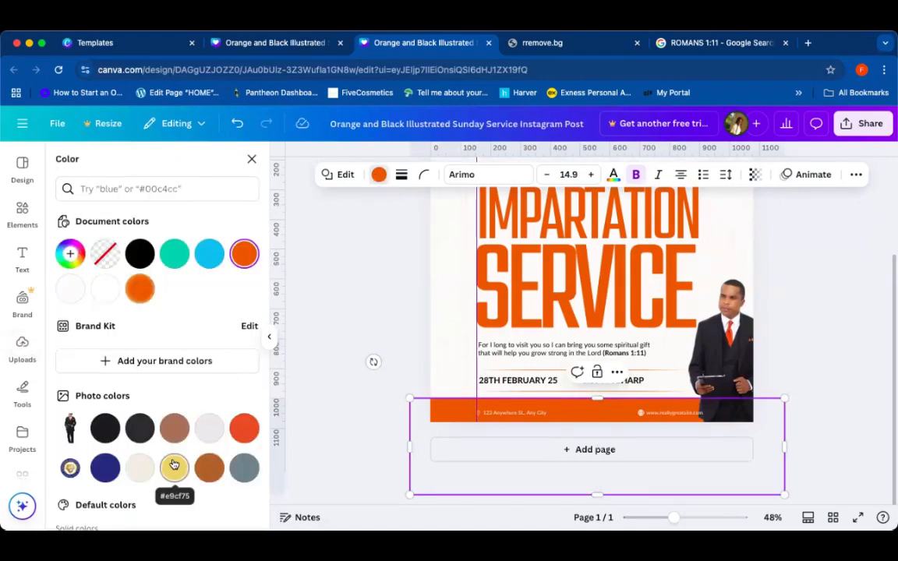
{"action": "scroll", "coordinate": [174, 468], "scroll_direction": "down", "scroll_amount": 3}
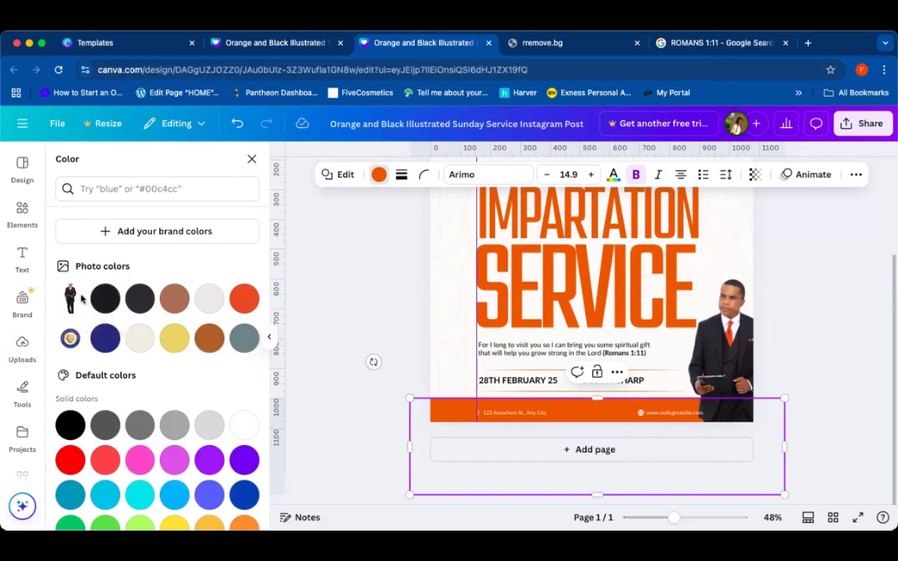
{"action": "left_click", "coordinate": [101, 340]}
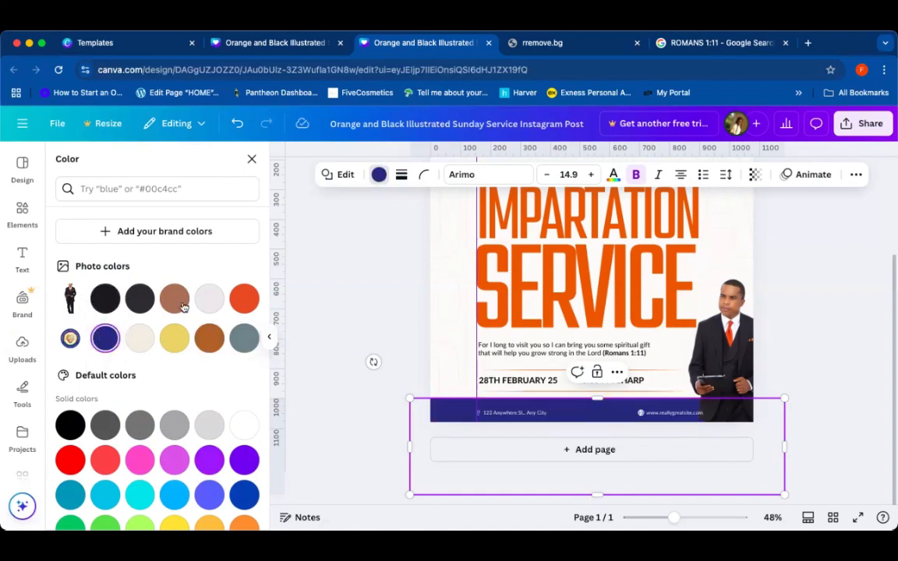
{"action": "key", "text": "Escape"}
{"action": "key", "text": "Escape"}
Step: Replace the footer address with the venue location opposite Asanska University, Oyibi
{"action": "scroll", "coordinate": [824, 358], "scroll_direction": "up", "scroll_amount": 1}
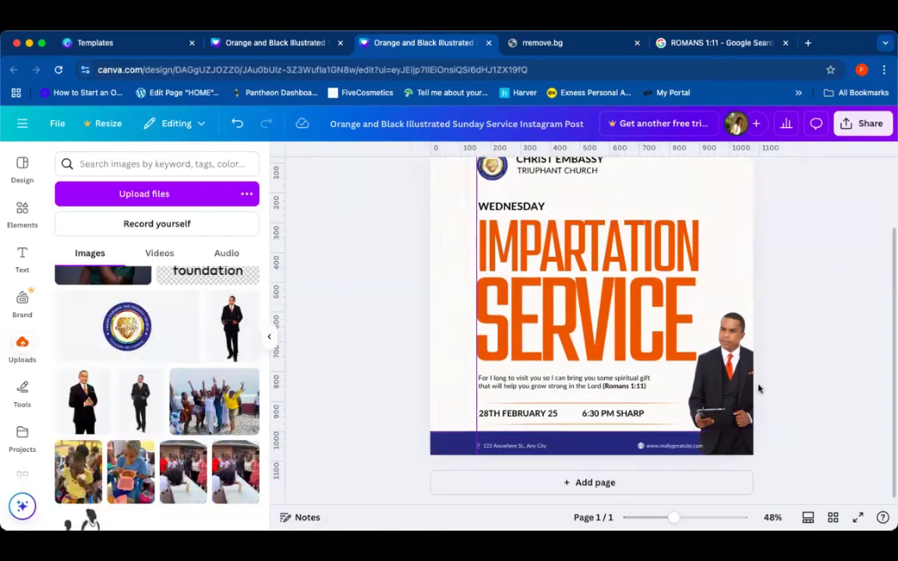
{"action": "scroll", "coordinate": [714, 337], "scroll_direction": "down", "scroll_amount": 1}
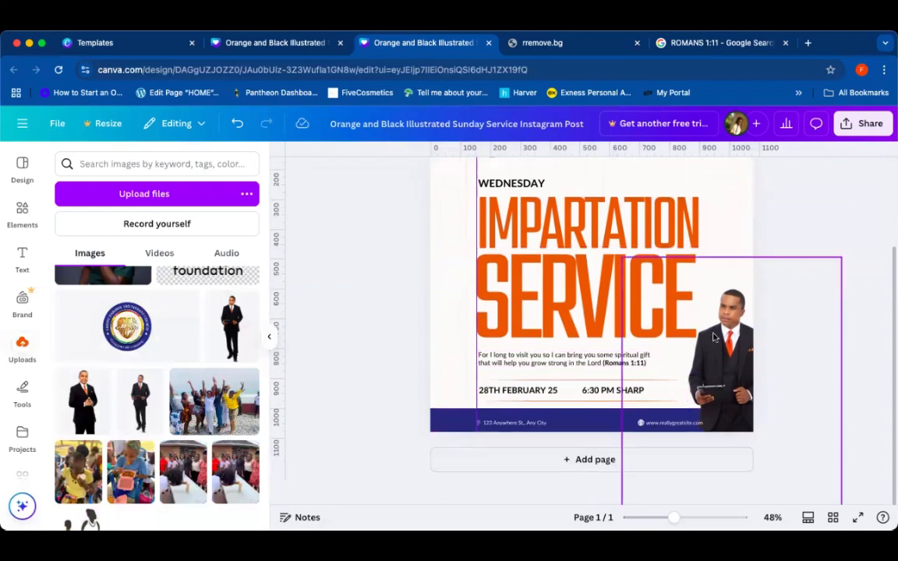
{"action": "scroll", "coordinate": [714, 338], "scroll_direction": "up", "scroll_amount": 1}
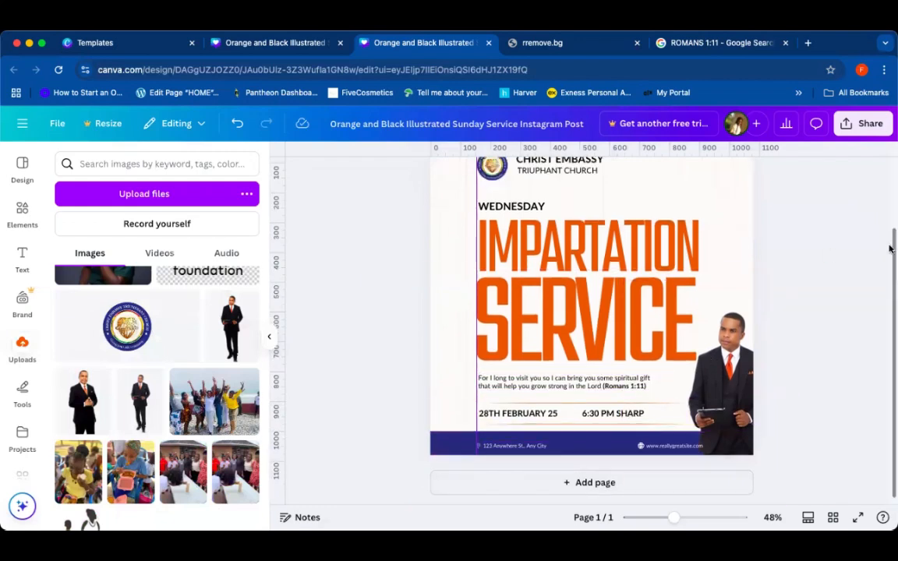
{"action": "scroll", "coordinate": [590, 328], "scroll_direction": "up", "scroll_amount": 3, "text": "ctrl"}
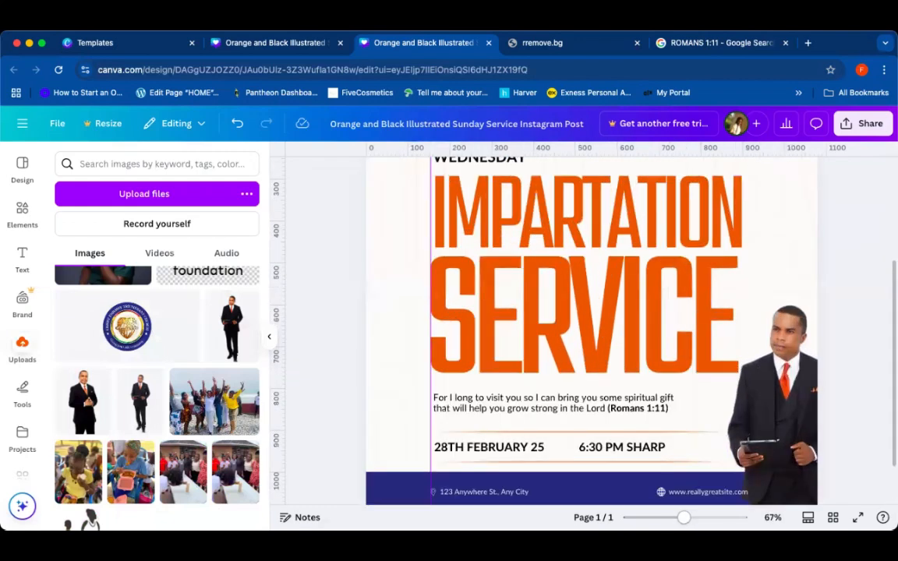
{"action": "scroll", "coordinate": [889, 336], "scroll_direction": "down", "scroll_amount": 1}
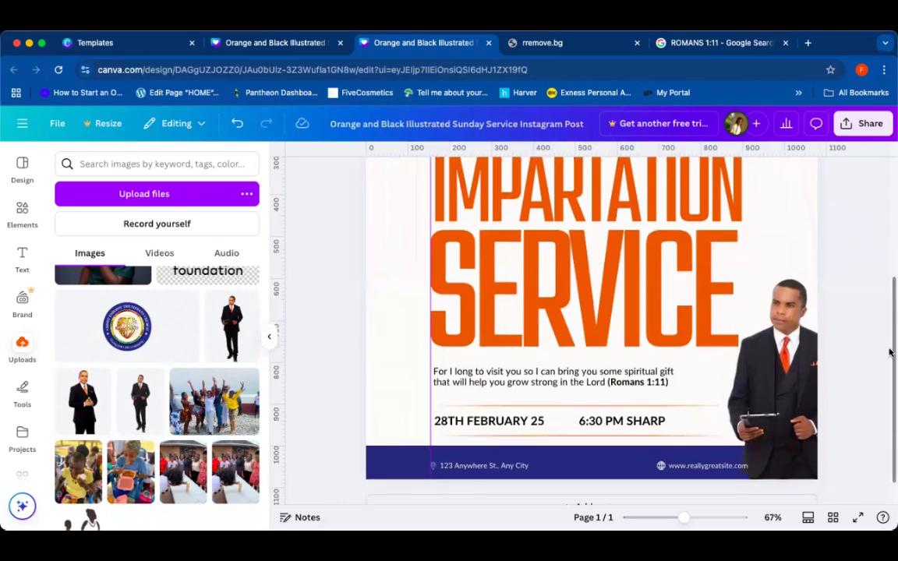
{"action": "left_click", "coordinate": [493, 466]}
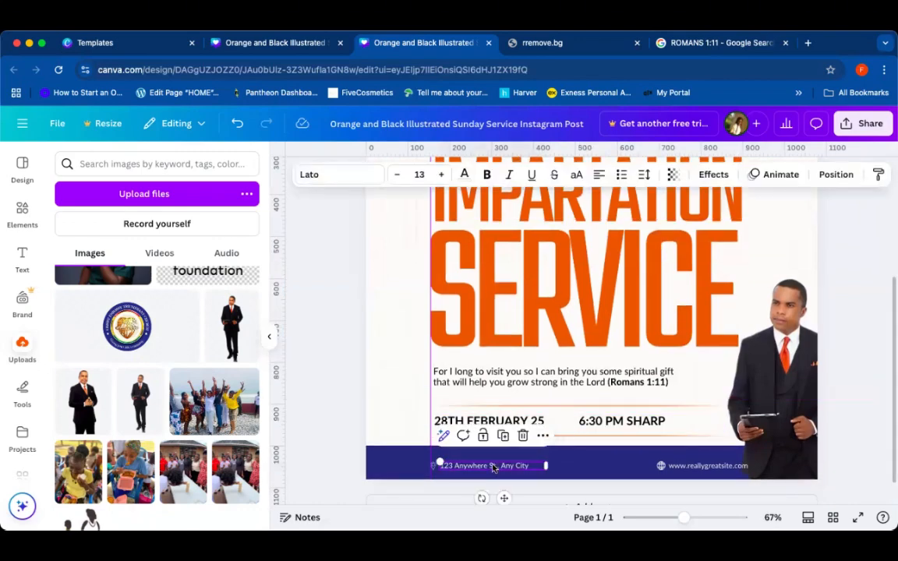
{"action": "double_click", "coordinate": [493, 466]}
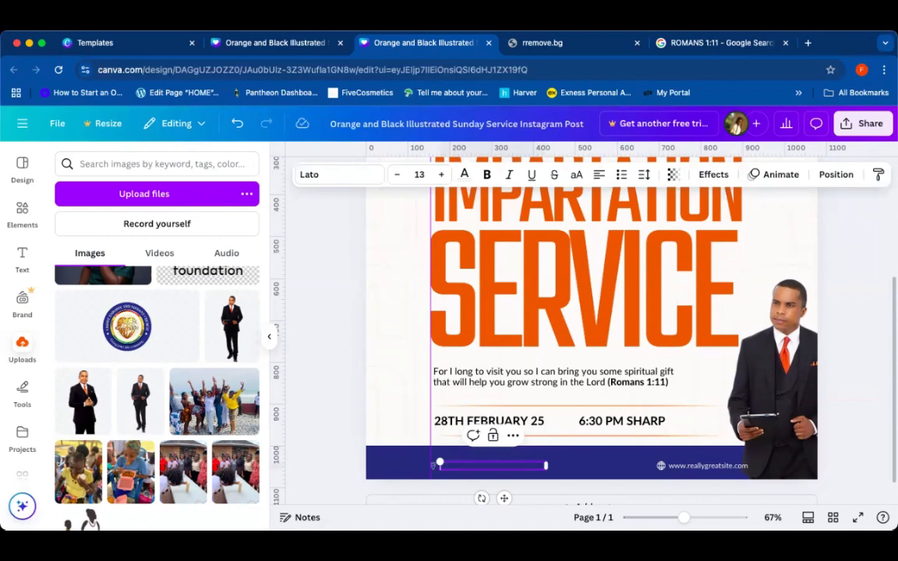
{"action": "type", "text": "A"}
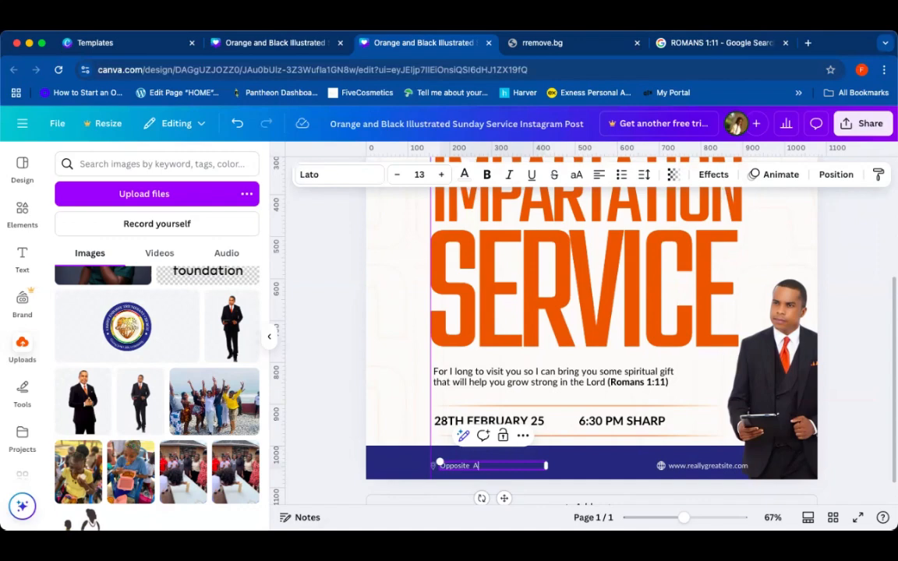
{"action": "type", "text": "s"}
{"action": "type", "text": "rsity, Oyi"}
{"action": "type", "text": "bi"}
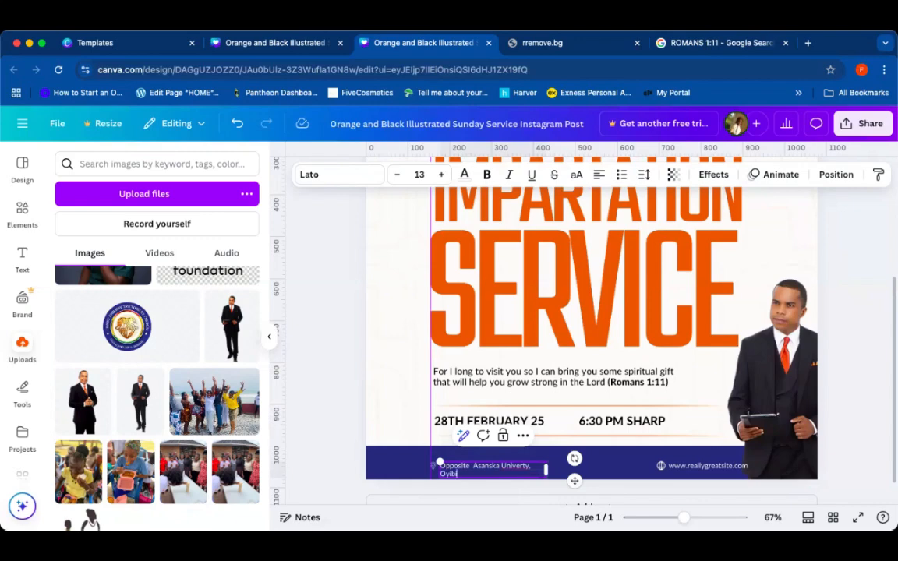
Step: Correct the address spelling to "University" and widen the address text box
{"action": "left_click_drag", "start_coordinate": [548, 465], "coordinate": [553, 466]}
{"action": "double_click", "coordinate": [540, 466]}
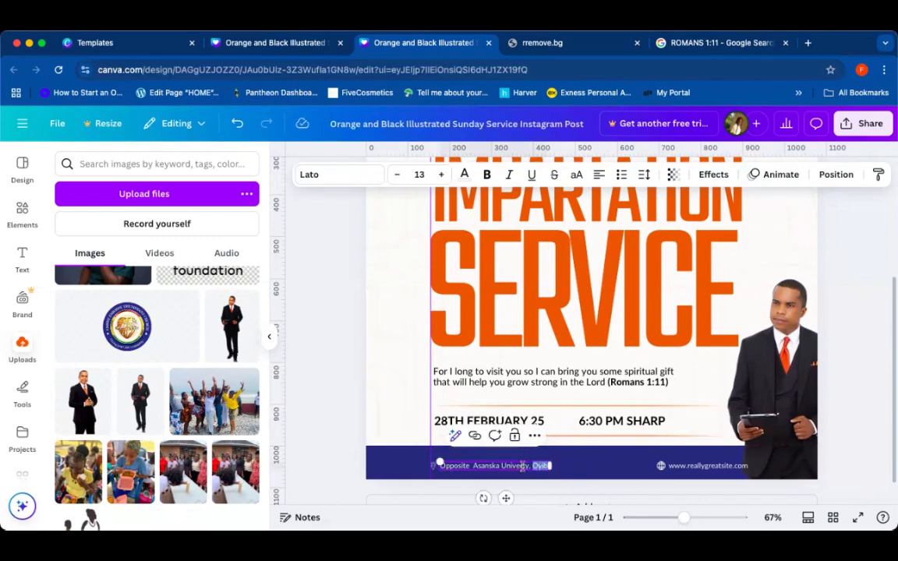
{"action": "left_click", "coordinate": [522, 466]}
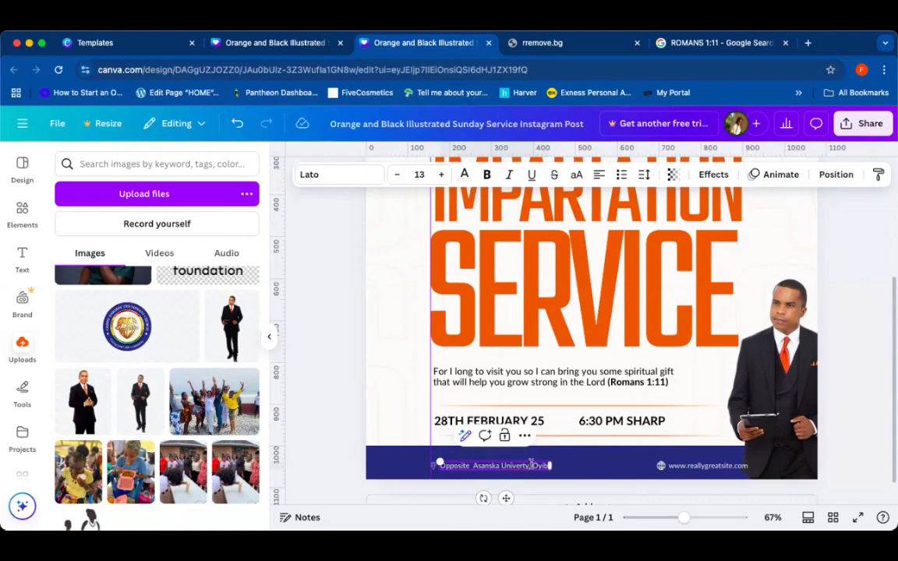
{"action": "type", "text": "si"}
{"action": "left_click", "coordinate": [536, 466]}
{"action": "left_click_drag", "start_coordinate": [550, 467], "coordinate": [566, 466]}
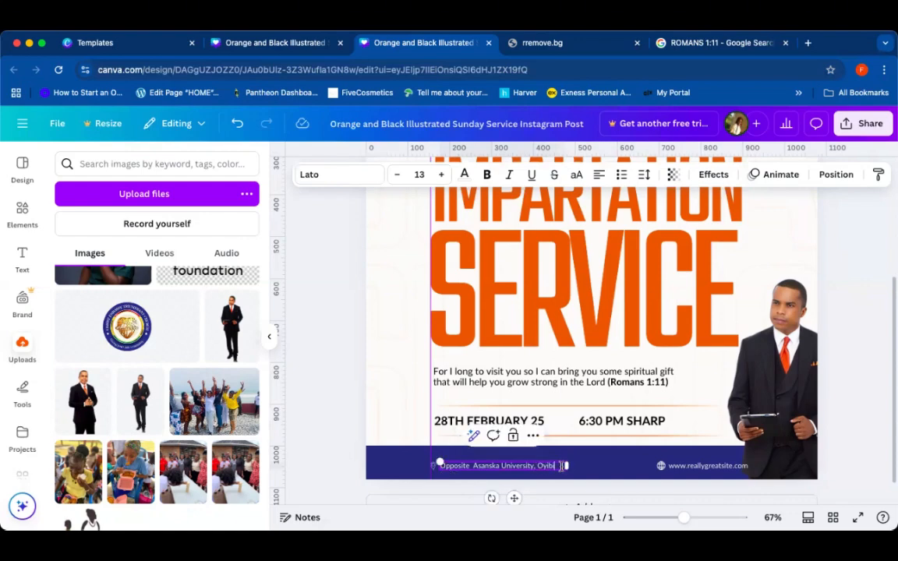
{"action": "triple_click", "coordinate": [561, 466]}
{"action": "left_click", "coordinate": [561, 466]}
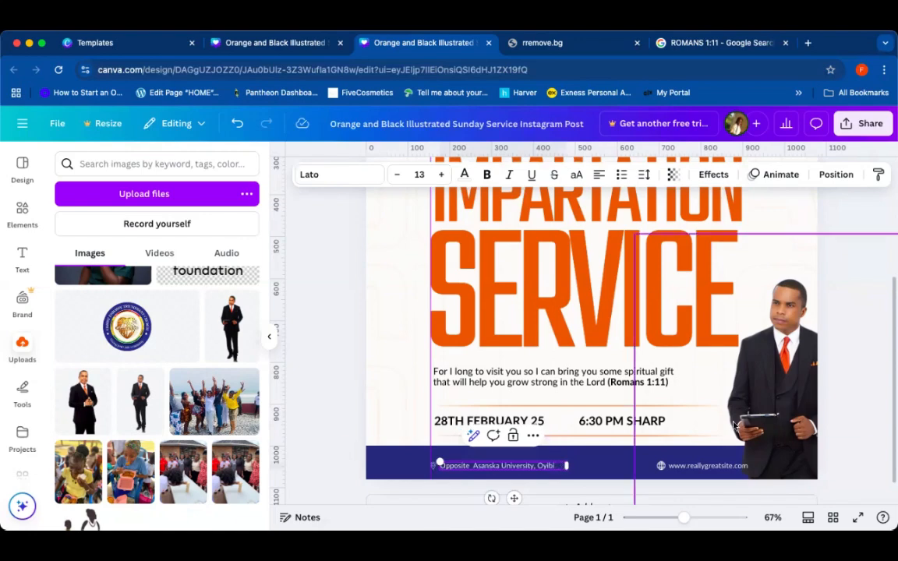
{"action": "left_click", "coordinate": [843, 332]}
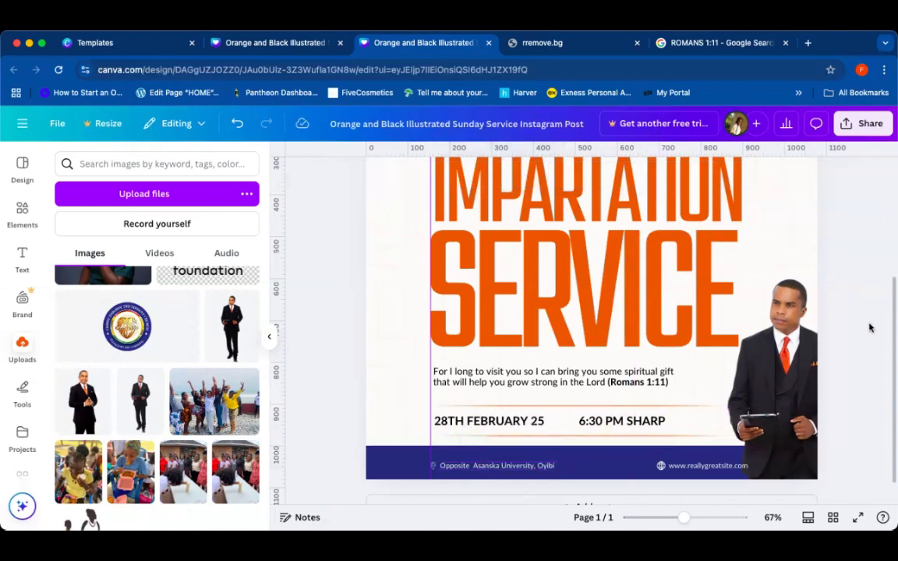
Step: Replace the footer website text with the speaker's name
{"action": "left_click", "coordinate": [727, 468]}
{"action": "double_click", "coordinate": [727, 467]}
{"action": "key", "text": "BackSpace"}
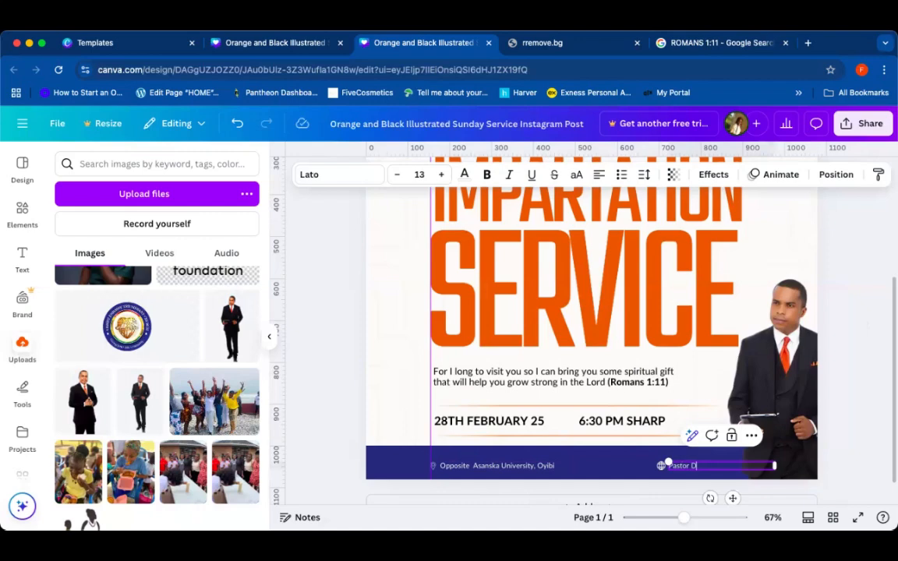
{"action": "type", "text": "Pastor Daf"}
{"action": "left_click", "coordinate": [846, 427]}
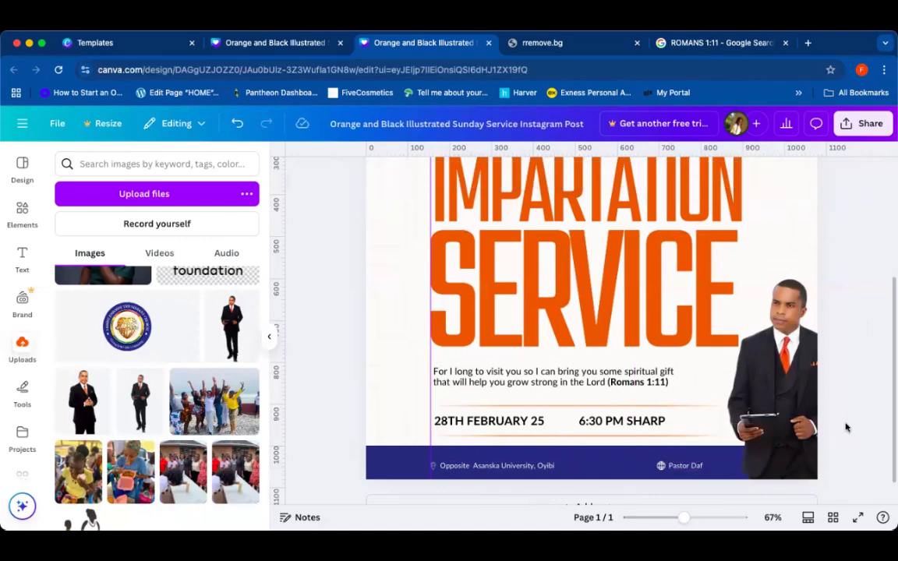
Step: Move the speaker photo upward over the title
{"action": "left_click", "coordinate": [661, 468]}
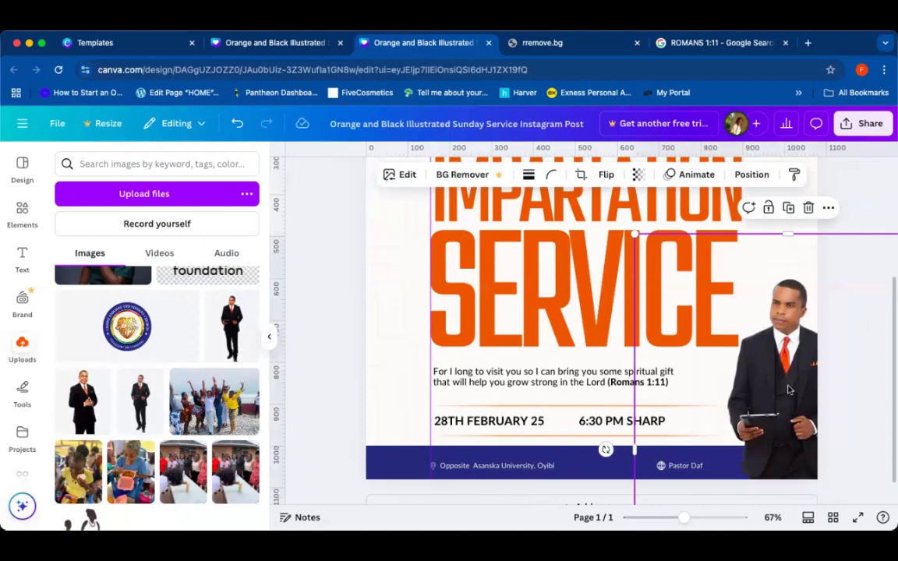
{"action": "left_click_drag", "start_coordinate": [787, 409], "coordinate": [705, 283]}
{"action": "left_click_drag", "start_coordinate": [710, 324], "coordinate": [714, 251]}
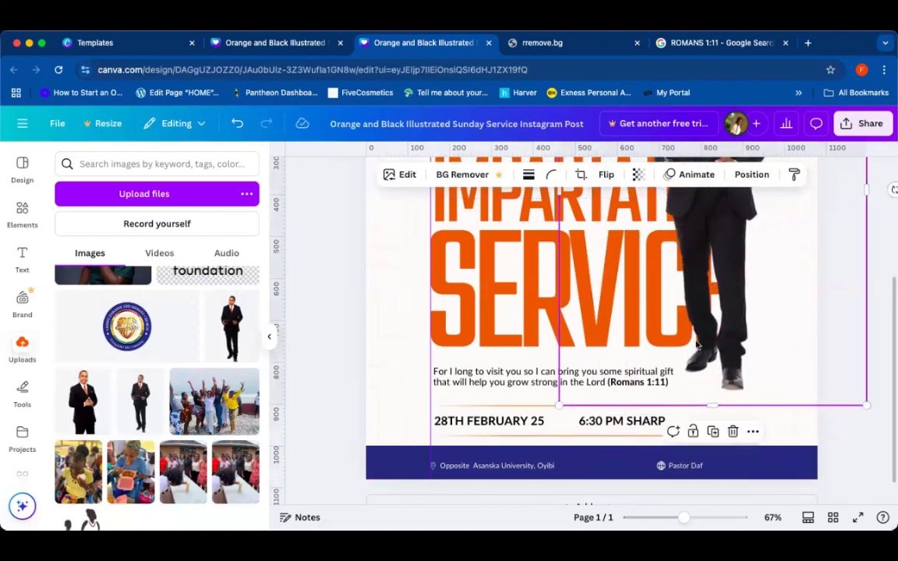
Step: Make the speaker's name in the footer bold and set its font size to 18
{"action": "left_click", "coordinate": [661, 466]}
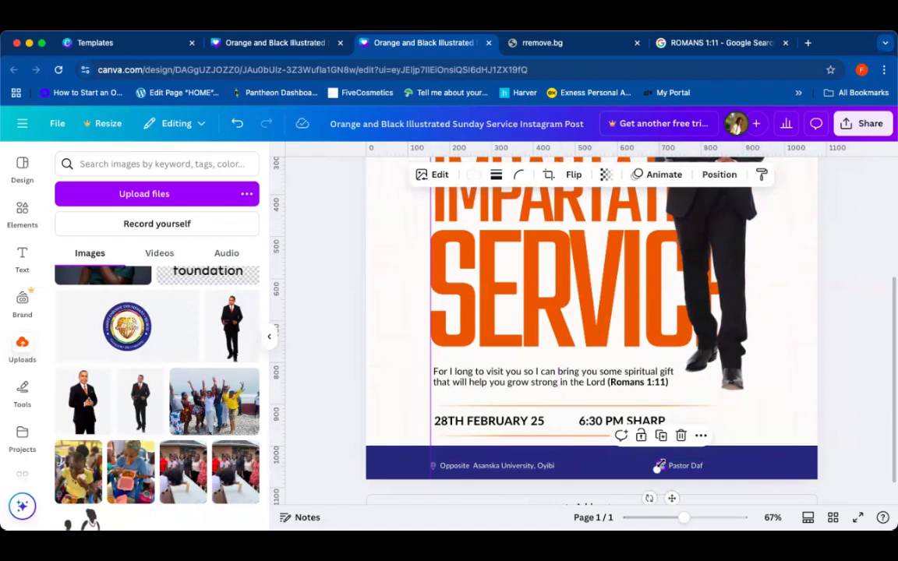
{"action": "left_click", "coordinate": [660, 467]}
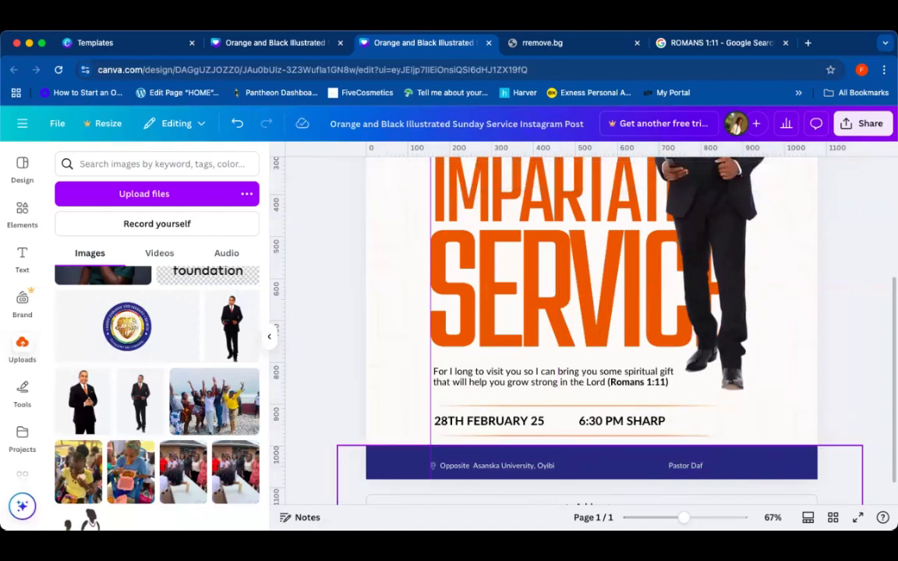
{"action": "left_click", "coordinate": [667, 463]}
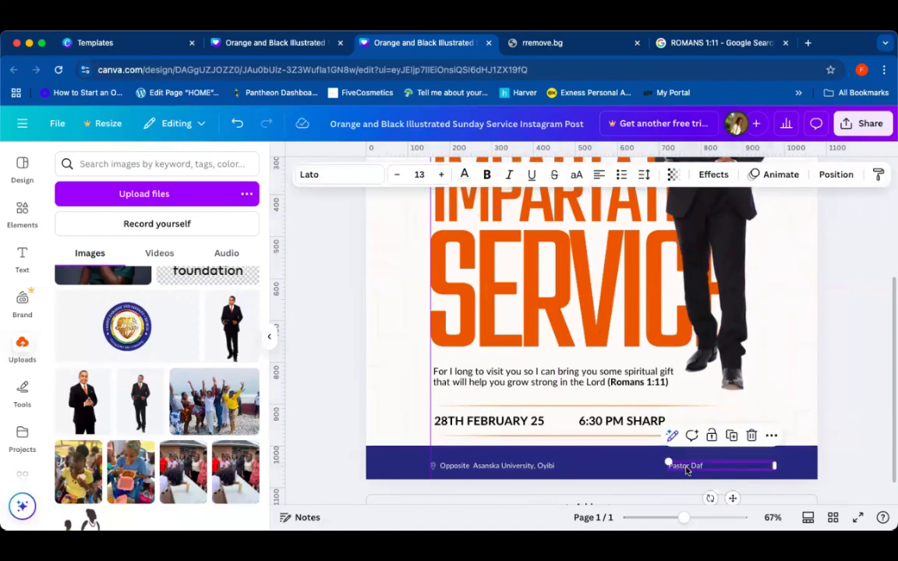
{"action": "left_click", "coordinate": [441, 175]}
{"action": "left_click", "coordinate": [442, 175]}
{"action": "left_click", "coordinate": [441, 175]}
{"action": "left_click", "coordinate": [441, 175]}
{"action": "left_click", "coordinate": [441, 175]}
{"action": "left_click", "coordinate": [441, 175]}
{"action": "left_click", "coordinate": [441, 175]}
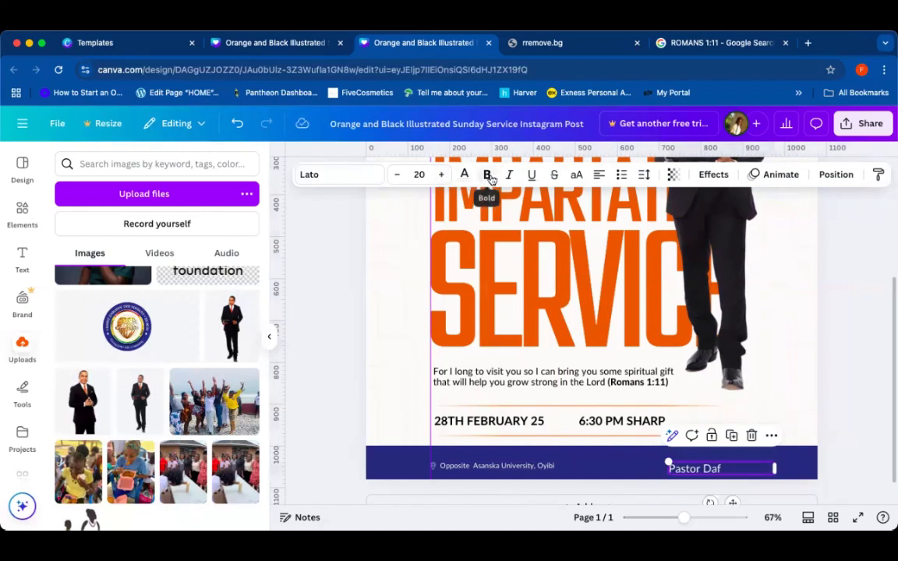
{"action": "left_click", "coordinate": [486, 175]}
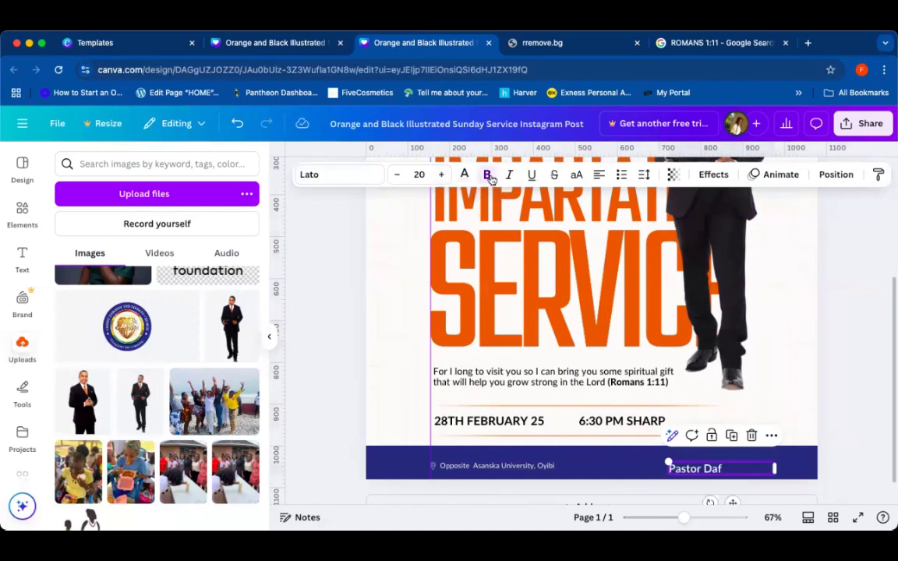
{"action": "left_click", "coordinate": [397, 176]}
{"action": "left_click", "coordinate": [397, 176]}
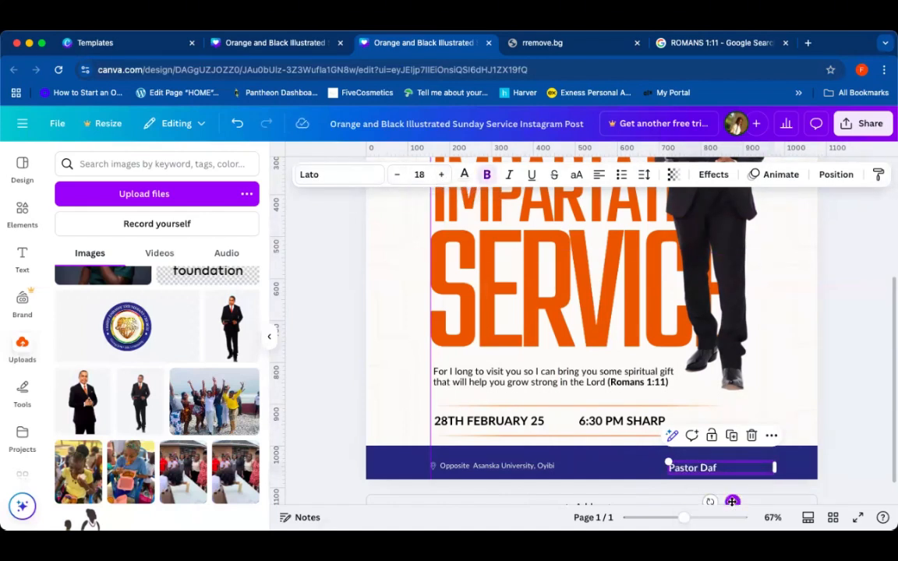
Step: Shift the speaker's name text box further toward the footer's right end
{"action": "left_click_drag", "start_coordinate": [732, 502], "coordinate": [766, 496]}
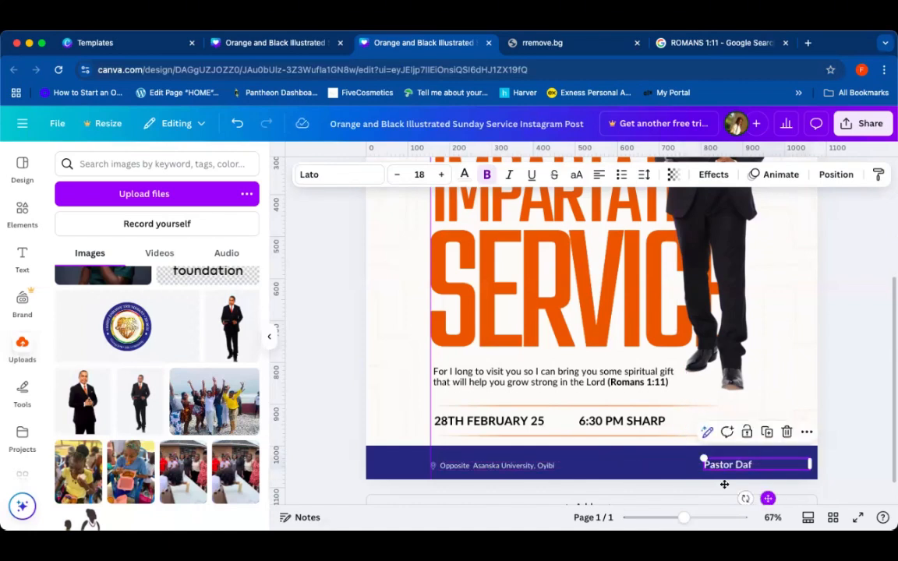
Step: Set the footer address text to font size 16, then widen and reposition its text box
{"action": "left_click", "coordinate": [466, 468]}
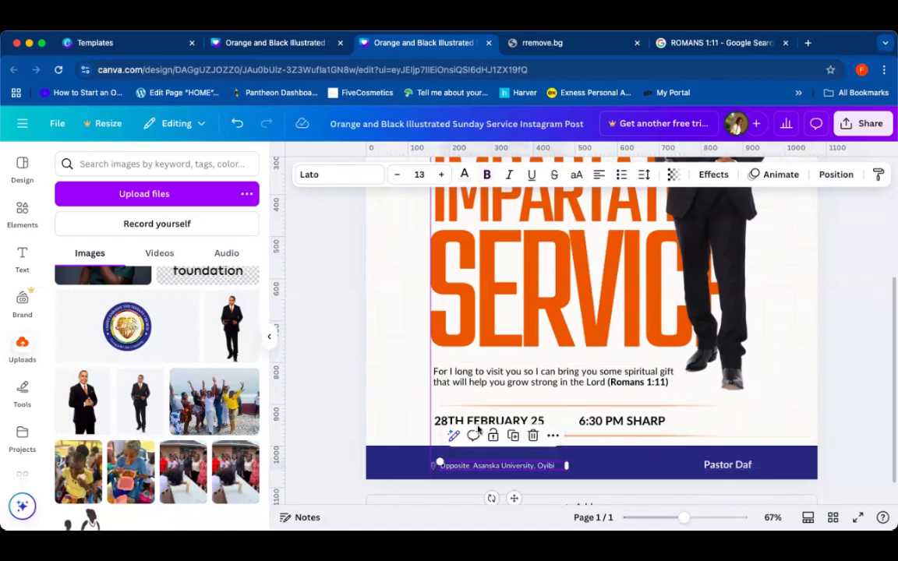
{"action": "left_click", "coordinate": [442, 174]}
{"action": "left_click", "coordinate": [442, 175]}
{"action": "left_click", "coordinate": [442, 174]}
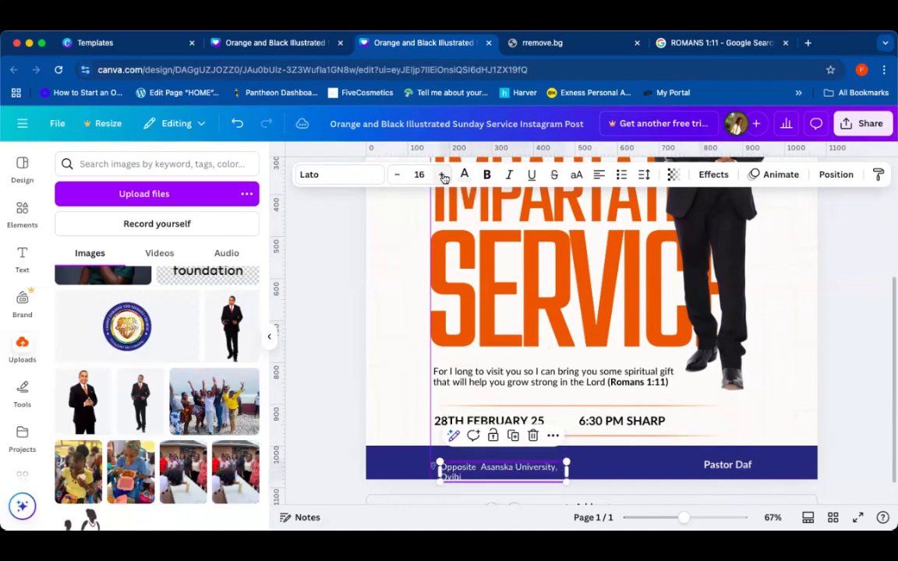
{"action": "left_click_drag", "start_coordinate": [567, 470], "coordinate": [607, 467]}
{"action": "left_click_drag", "start_coordinate": [534, 500], "coordinate": [546, 497]}
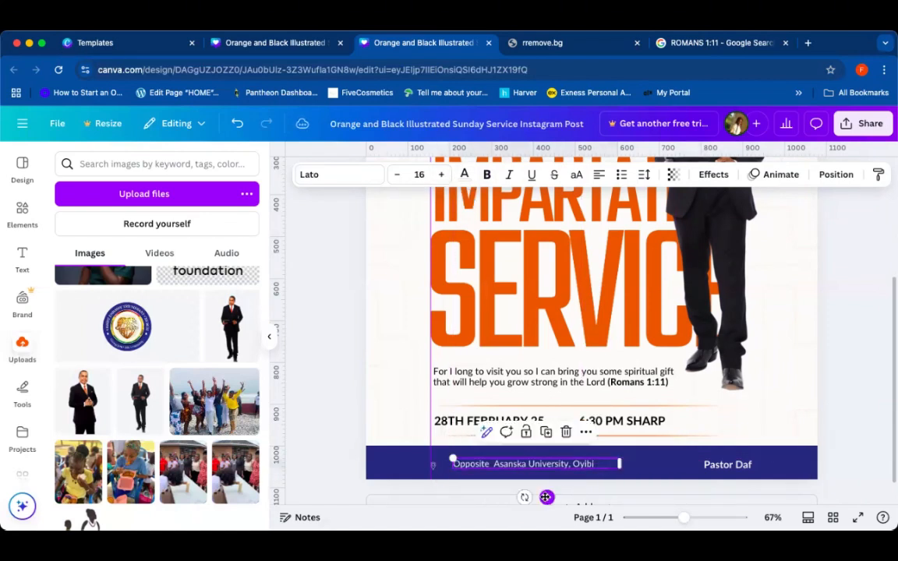
Step: Enlarge the location pin icon in the footer and nudge it into place beside the address
{"action": "left_click", "coordinate": [327, 439]}
{"action": "left_click", "coordinate": [433, 469]}
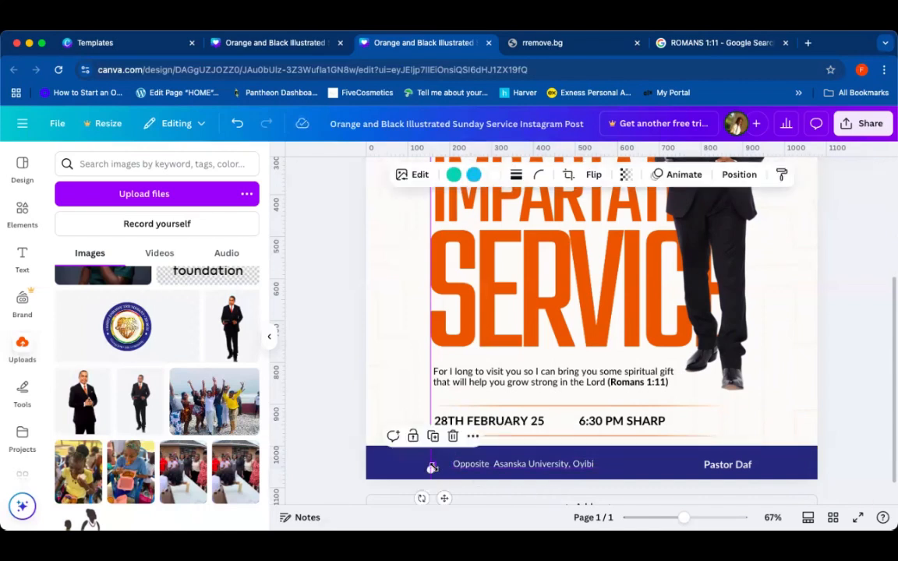
{"action": "left_click_drag", "start_coordinate": [431, 469], "coordinate": [411, 472]}
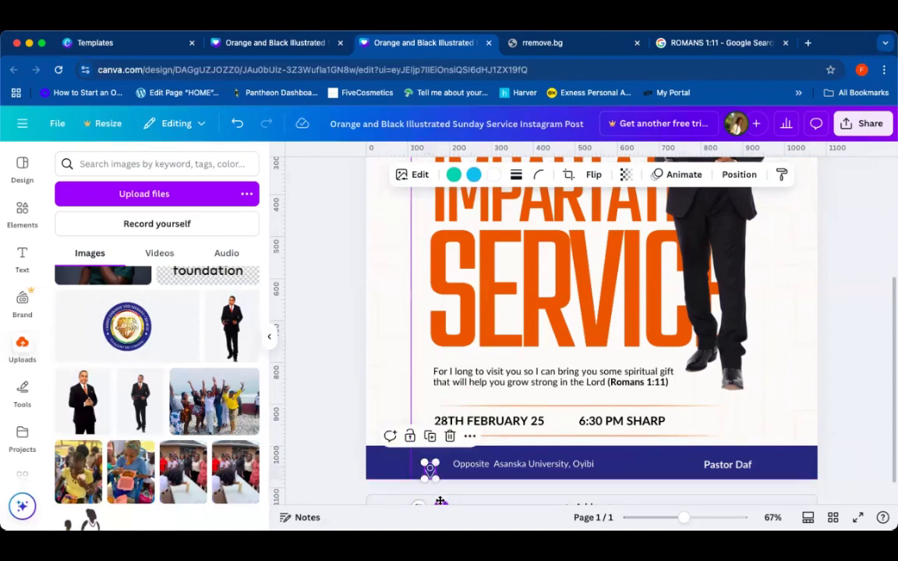
{"action": "left_click_drag", "start_coordinate": [441, 500], "coordinate": [455, 491]}
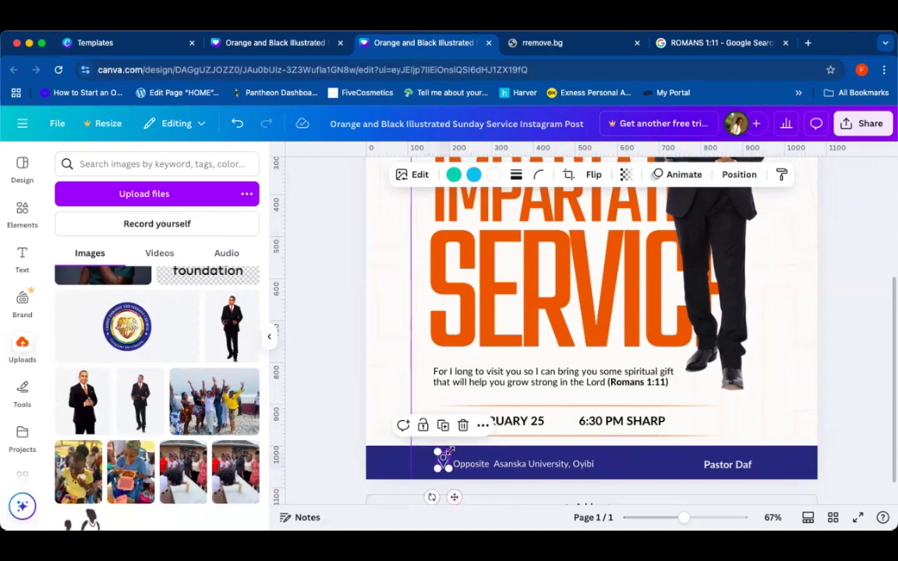
{"action": "left_click_drag", "start_coordinate": [450, 448], "coordinate": [450, 454]}
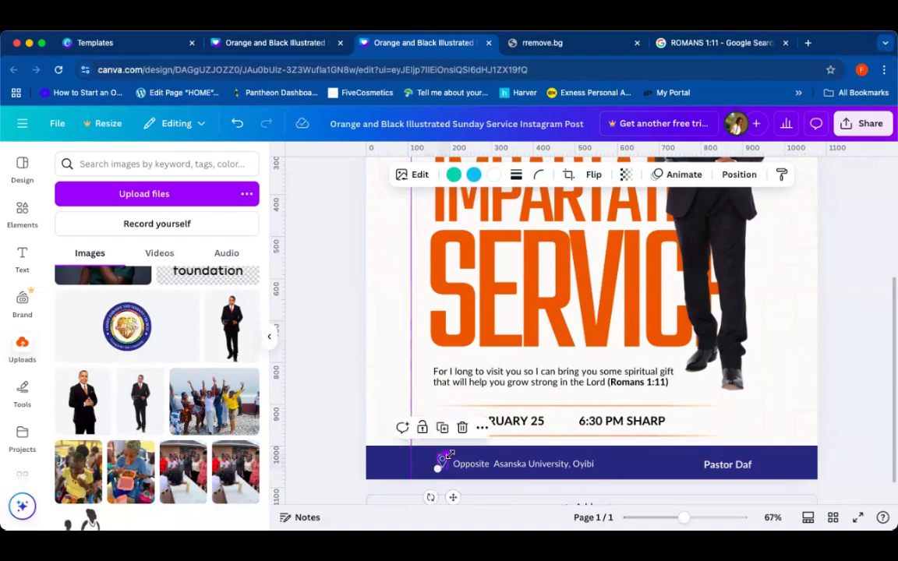
{"action": "key", "text": "Right"}
{"action": "key", "text": "Right"}
{"action": "key", "text": "Right"}
{"action": "key", "text": "Right"}
{"action": "key", "text": "Right"}
{"action": "key", "text": "Right"}
{"action": "key", "text": "Right"}
{"action": "key", "text": "Right"}
{"action": "key", "text": "Right"}
{"action": "key", "text": "Right"}
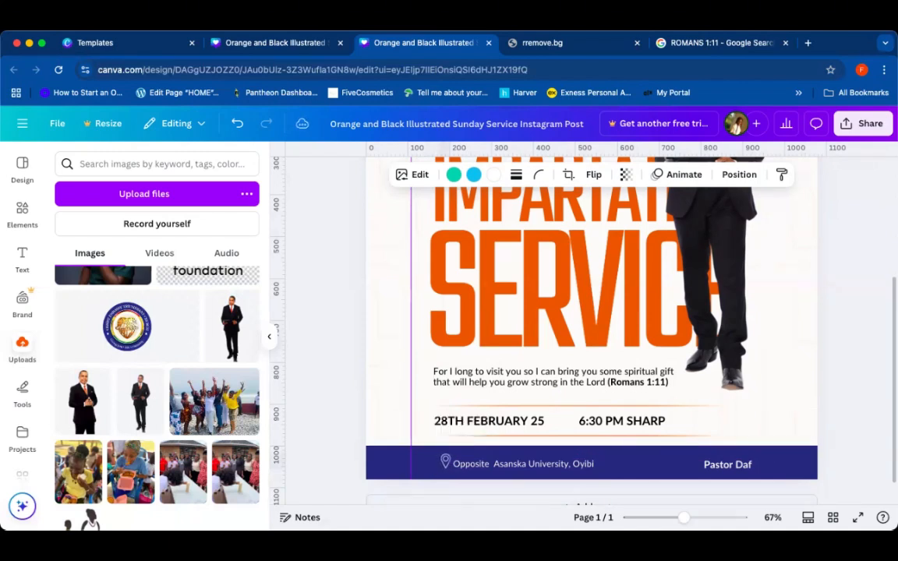
{"action": "key", "text": "Right"}
{"action": "key", "text": "Left"}
{"action": "key", "text": "Left"}
{"action": "key", "text": "Left"}
{"action": "key", "text": "Left"}
{"action": "key", "text": "Left"}
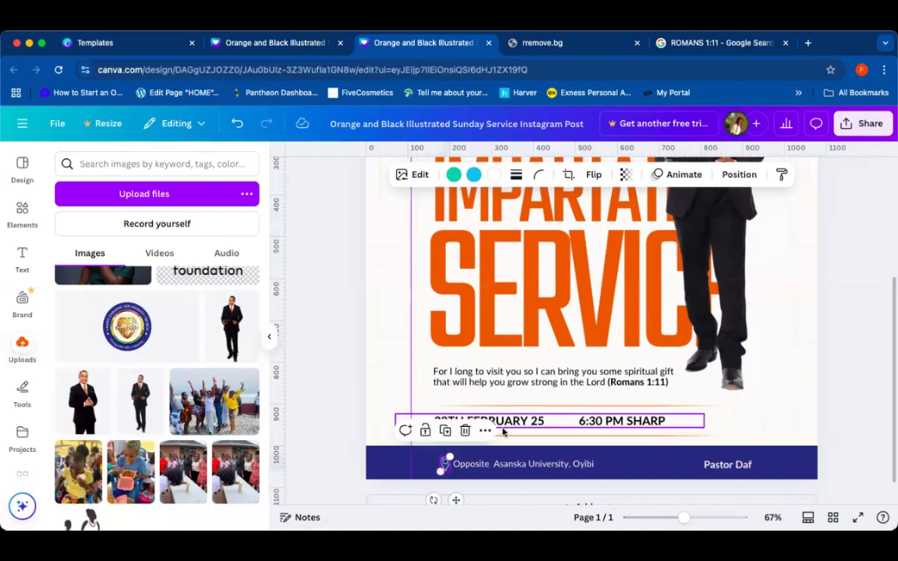
Step: Nudge the address text upward to line up with the pin icon and the speaker's name
{"action": "left_click", "coordinate": [513, 464]}
{"action": "key", "text": "Up"}
{"action": "key", "text": "Up"}
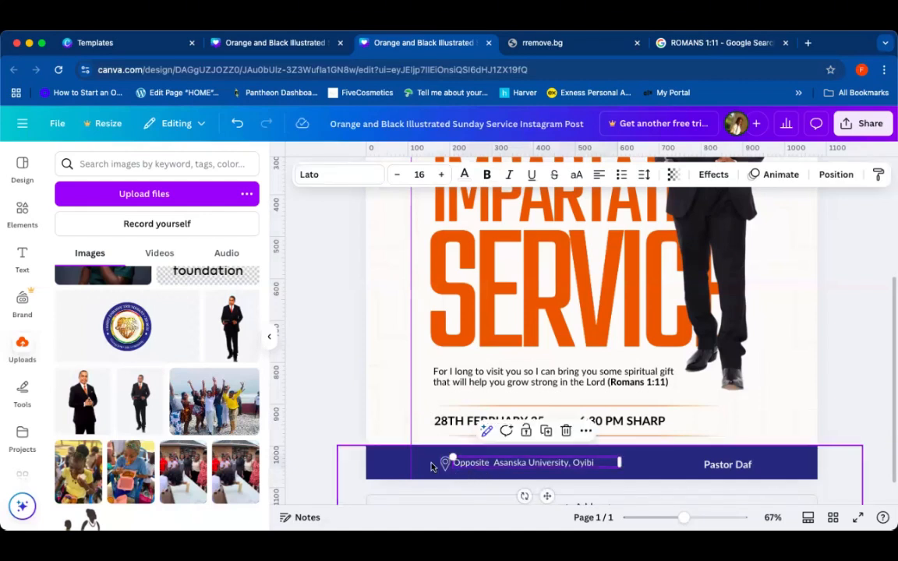
{"action": "left_click", "coordinate": [443, 463]}
{"action": "left_click", "coordinate": [444, 465]}
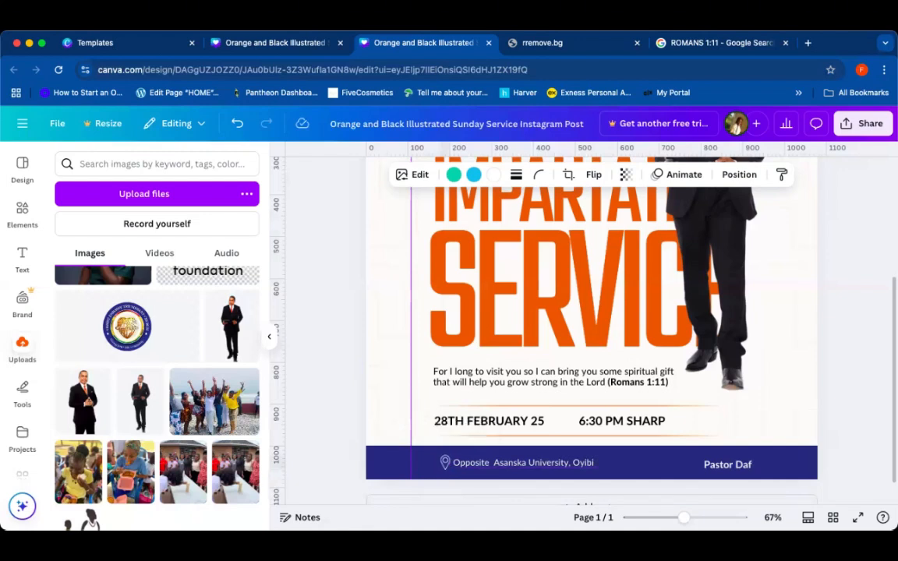
{"action": "left_click", "coordinate": [713, 465]}
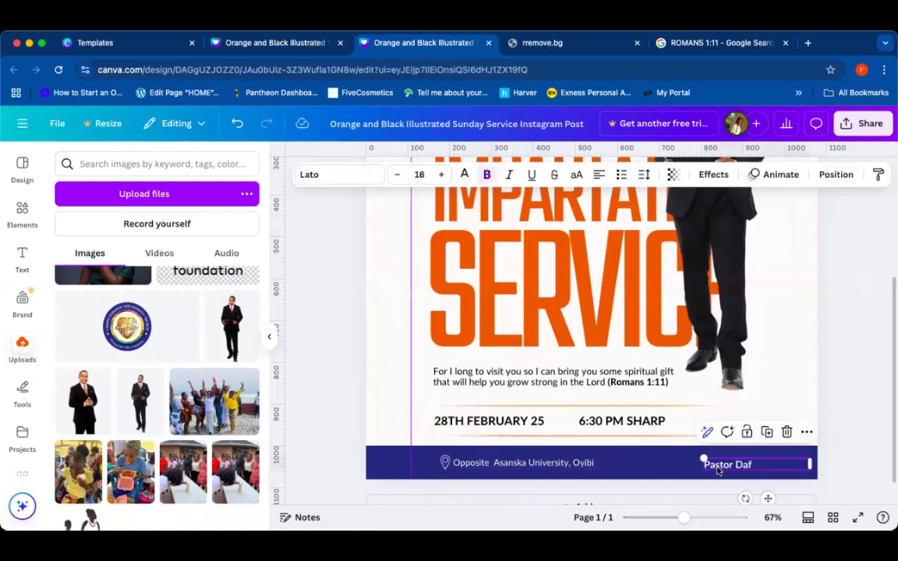
{"action": "left_click_drag", "start_coordinate": [727, 465], "coordinate": [728, 464]}
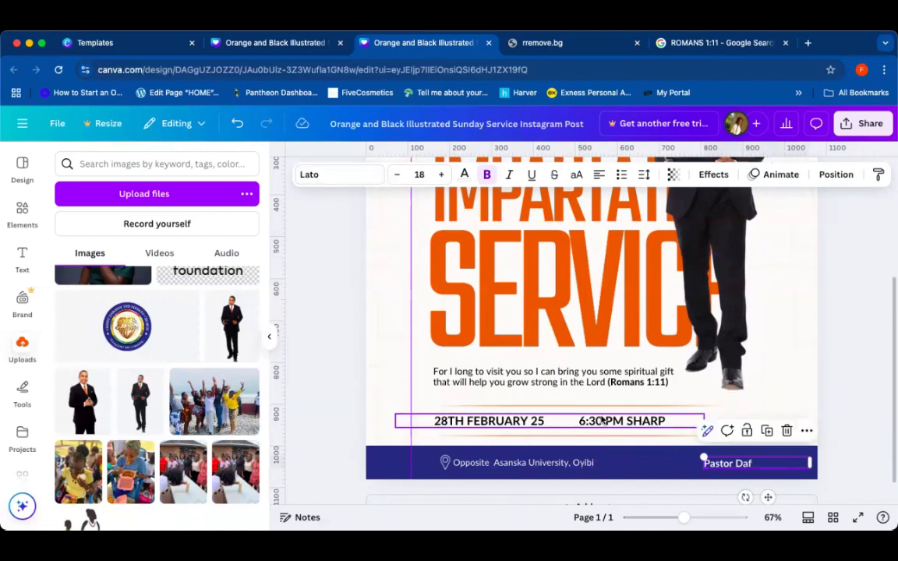
Step: Duplicate the address text, move the copy above the speaker's name, and change its text to "with"
{"action": "left_click", "coordinate": [575, 465]}
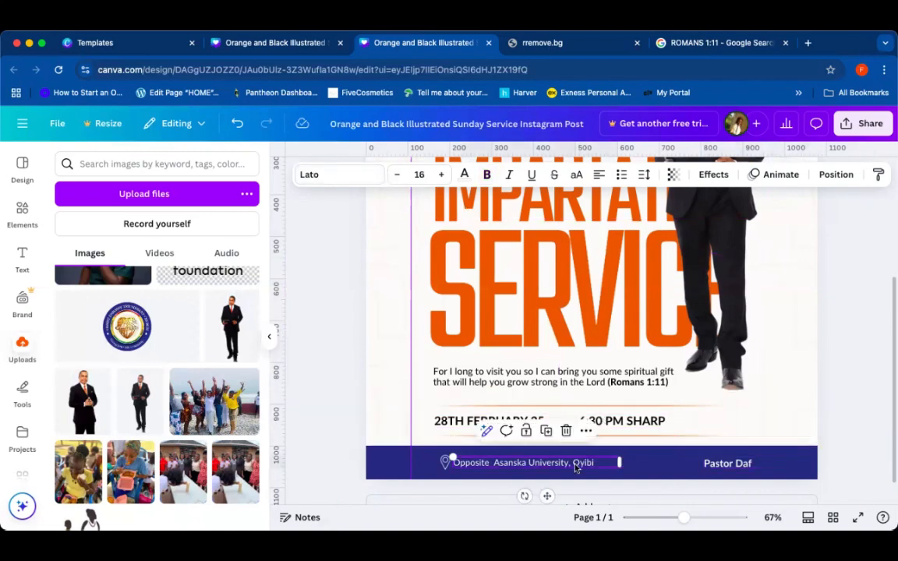
{"action": "left_click", "coordinate": [546, 431]}
{"action": "left_click_drag", "start_coordinate": [573, 470], "coordinate": [661, 452]}
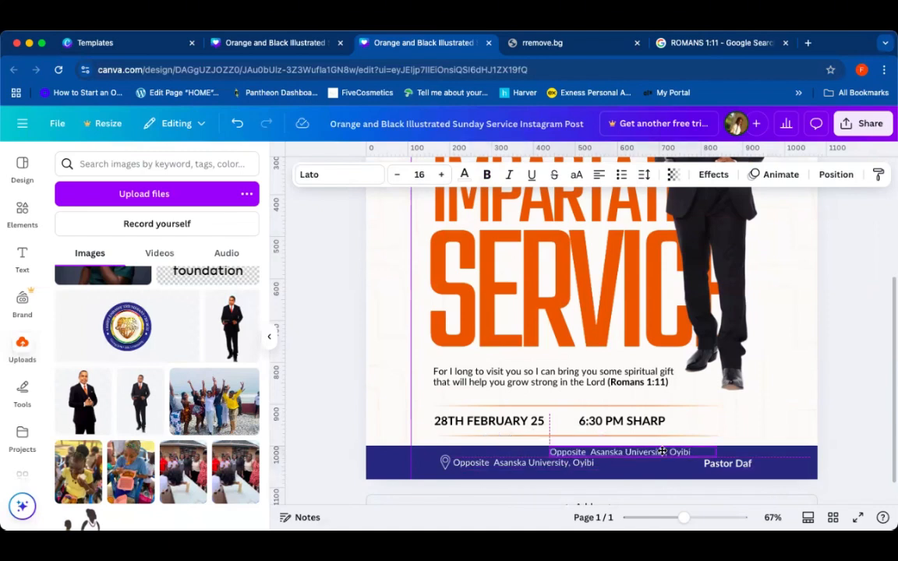
{"action": "type", "text": "with"}
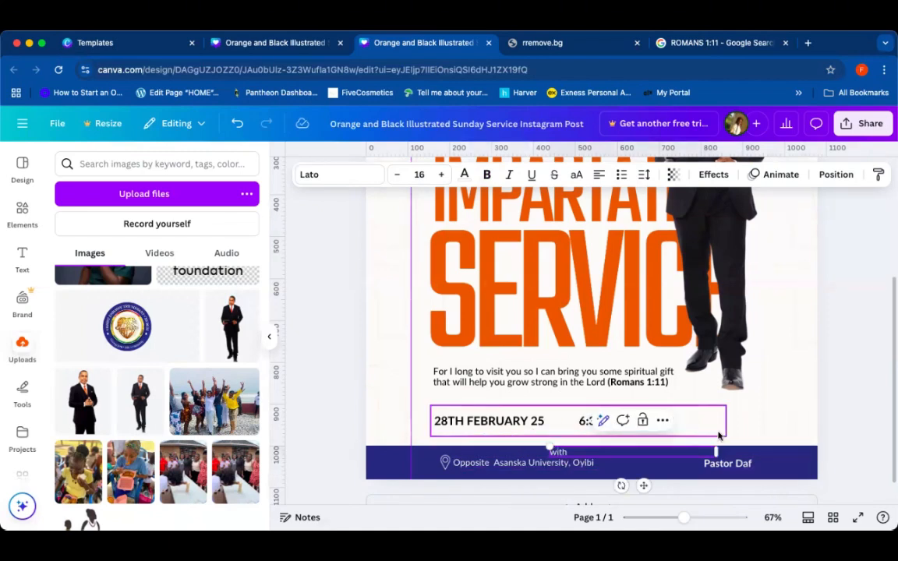
Step: Set the "with" label's font to Brittany
{"action": "left_click", "coordinate": [848, 416]}
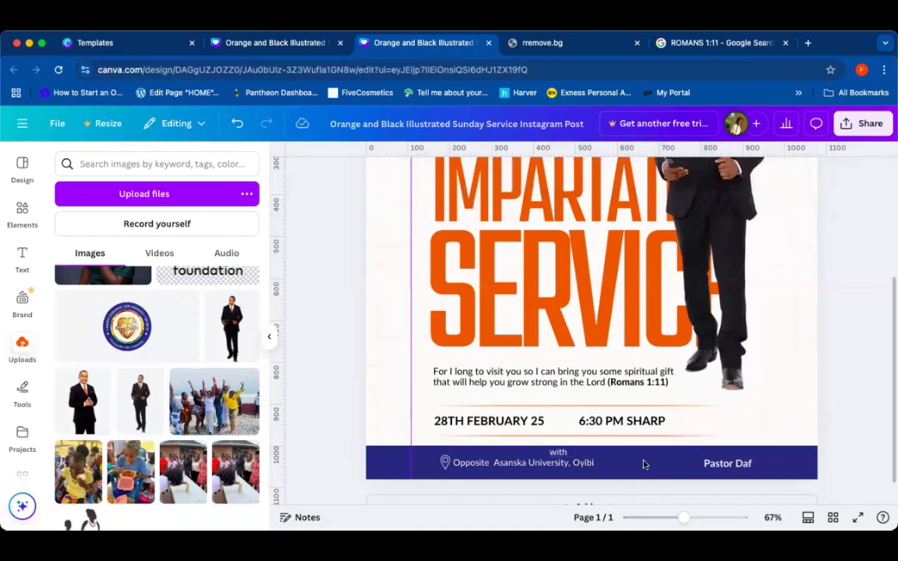
{"action": "left_click", "coordinate": [560, 452]}
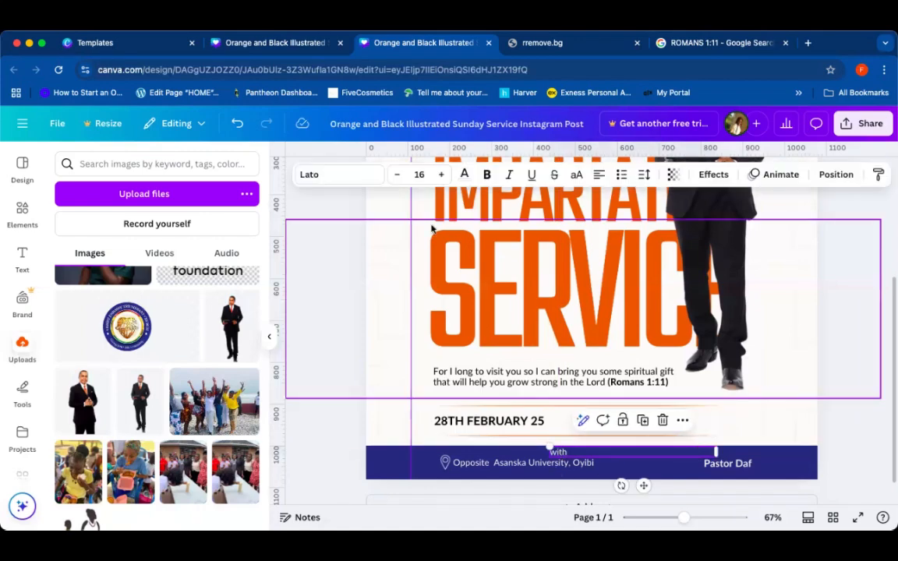
{"action": "left_click", "coordinate": [368, 176]}
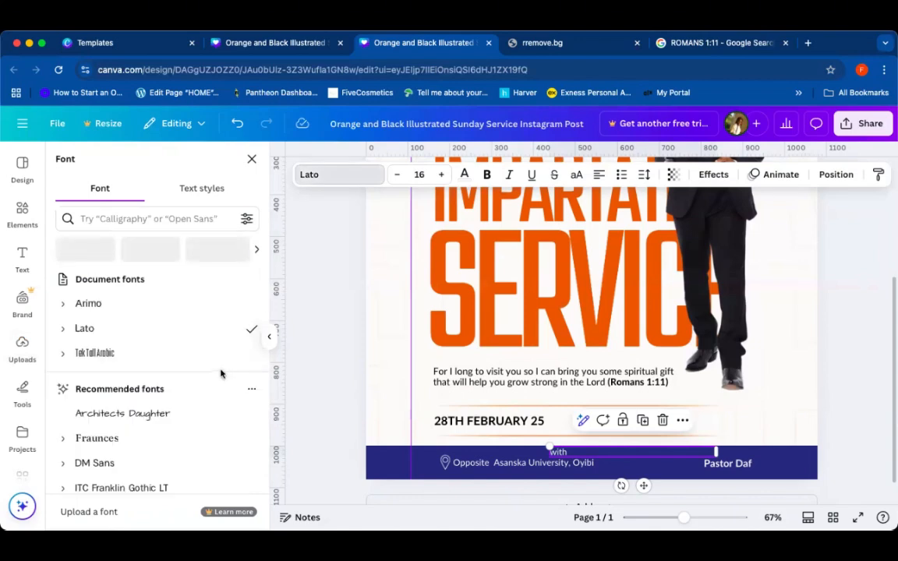
{"action": "scroll", "coordinate": [211, 394], "scroll_direction": "down", "scroll_amount": 5}
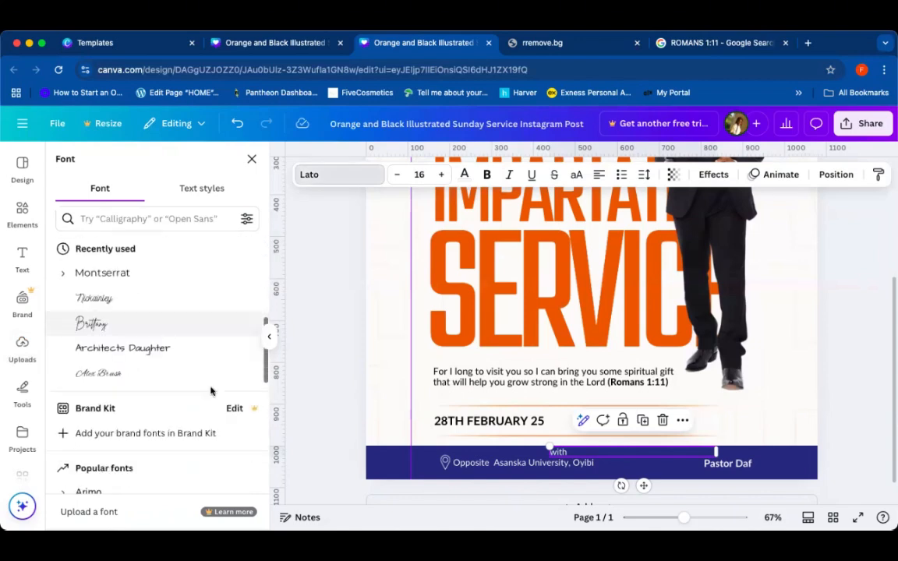
{"action": "scroll", "coordinate": [211, 390], "scroll_direction": "down", "scroll_amount": 1}
{"action": "left_click", "coordinate": [93, 292]}
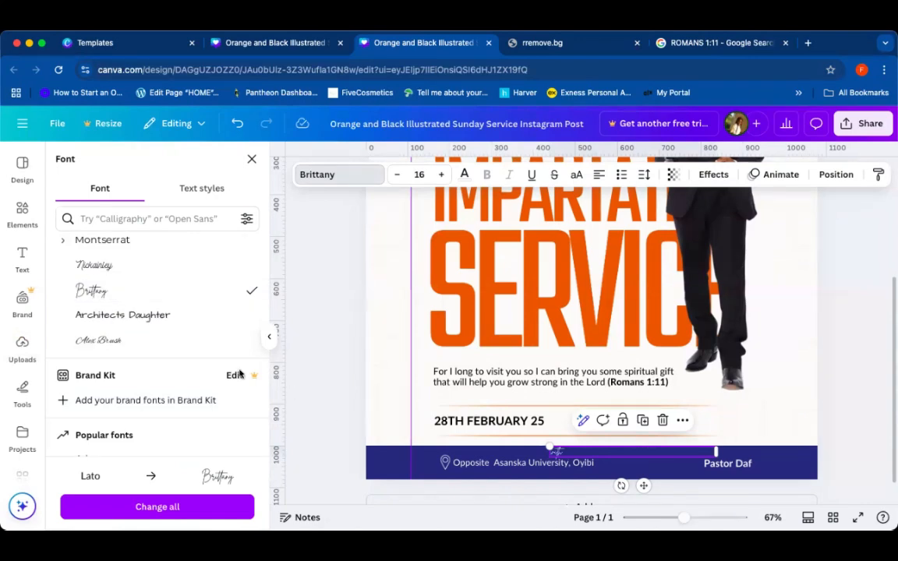
{"action": "left_click", "coordinate": [179, 347]}
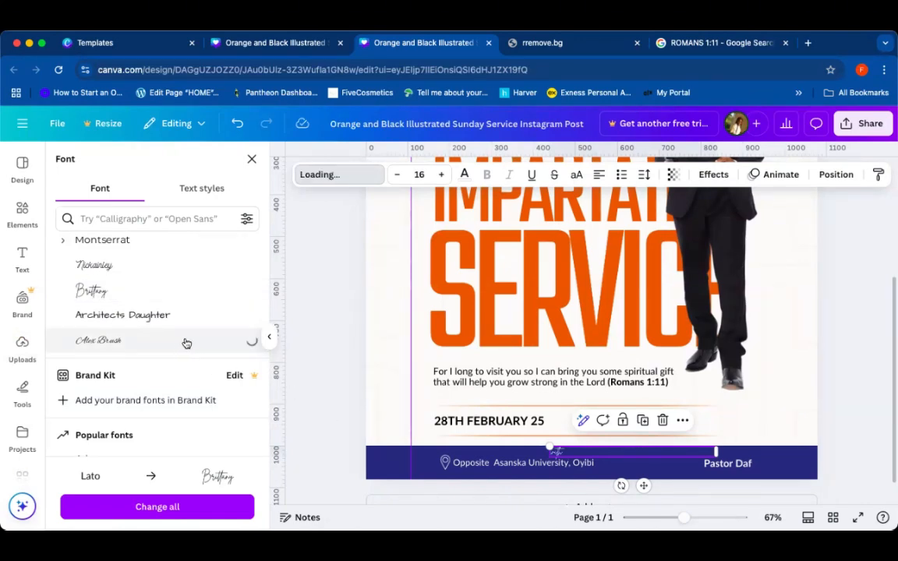
{"action": "left_click", "coordinate": [154, 312]}
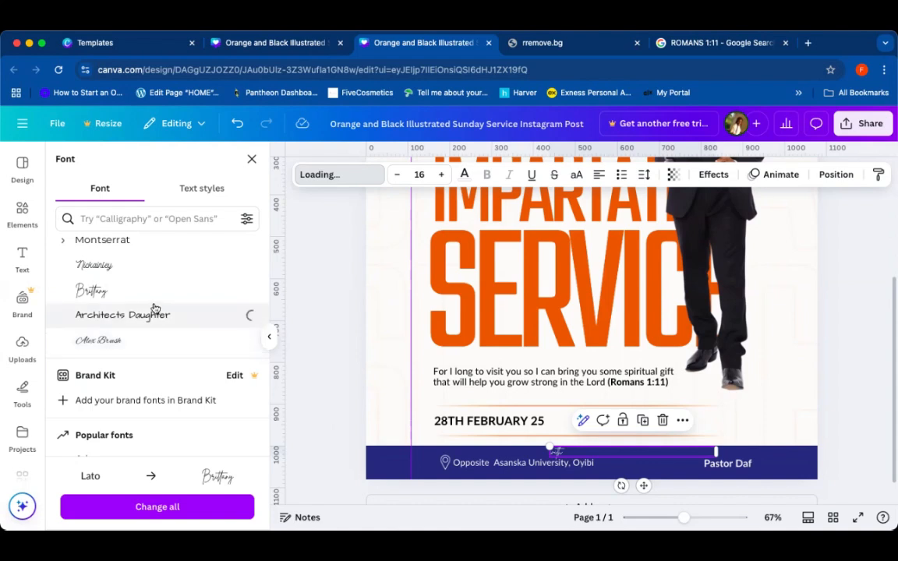
{"action": "left_click", "coordinate": [124, 301]}
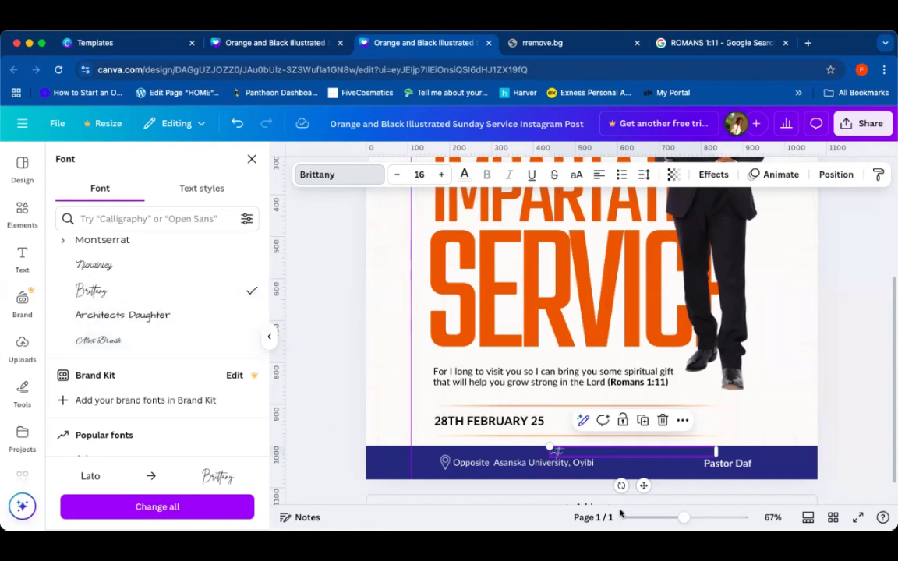
Step: Move the "with" label into the footer just before the speaker's name
{"action": "left_click_drag", "start_coordinate": [643, 485], "coordinate": [768, 495]}
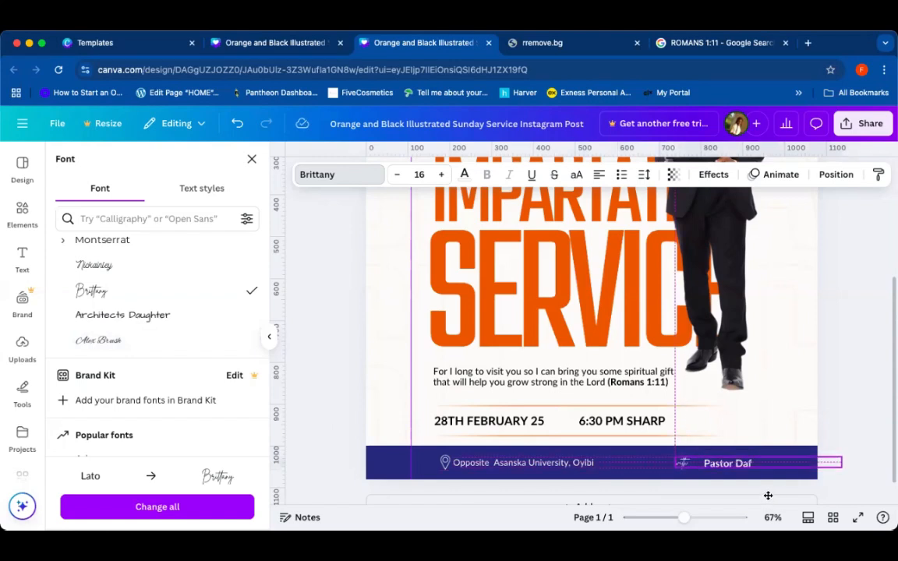
{"action": "left_click", "coordinate": [681, 462]}
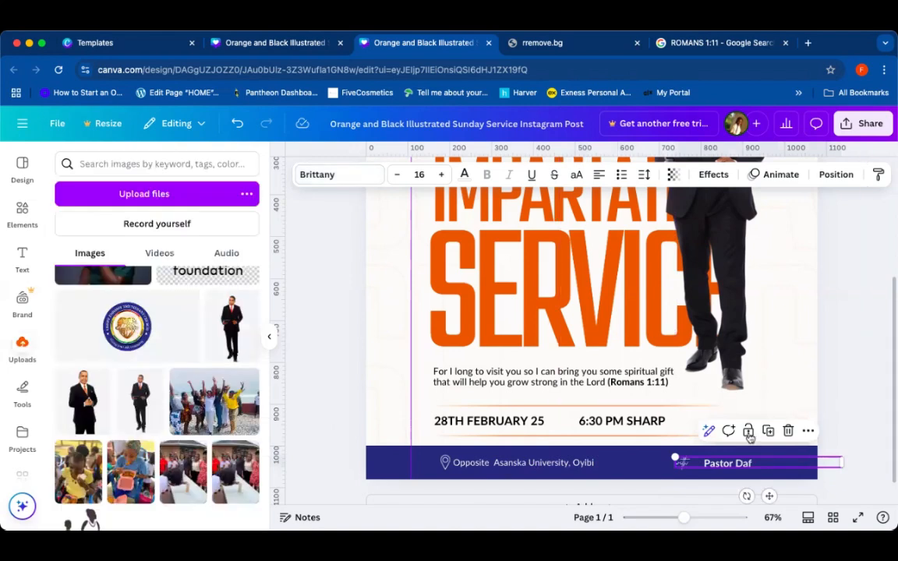
{"action": "left_click", "coordinate": [834, 375]}
{"action": "left_click", "coordinate": [681, 466]}
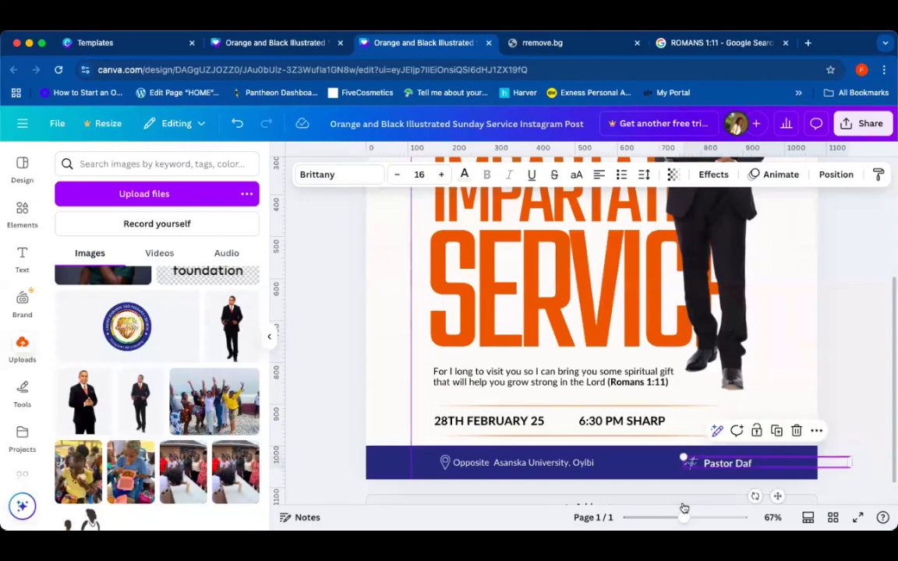
Step: Zoom in and out to review the whole flyer layout
{"action": "left_click_drag", "start_coordinate": [684, 518], "coordinate": [674, 517]}
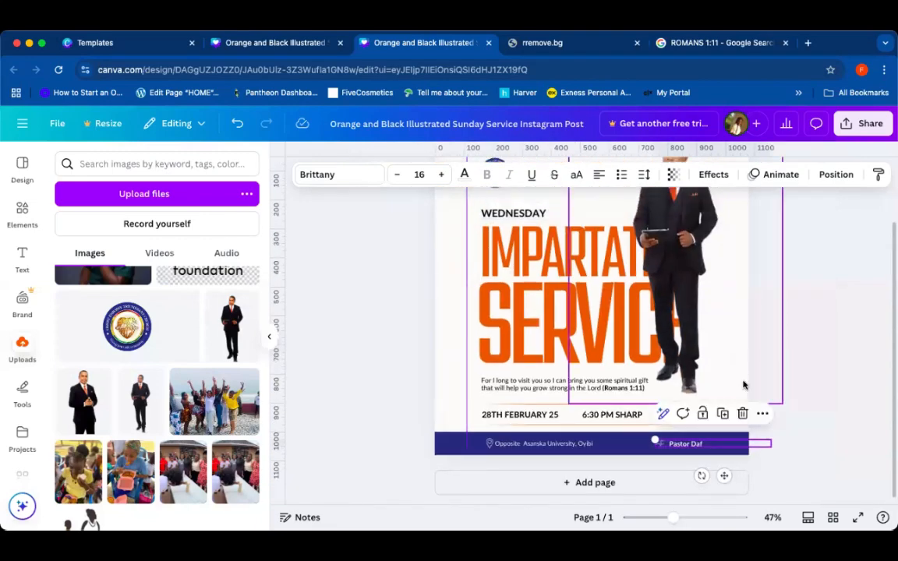
{"action": "left_click", "coordinate": [618, 304]}
{"action": "left_click", "coordinate": [326, 392]}
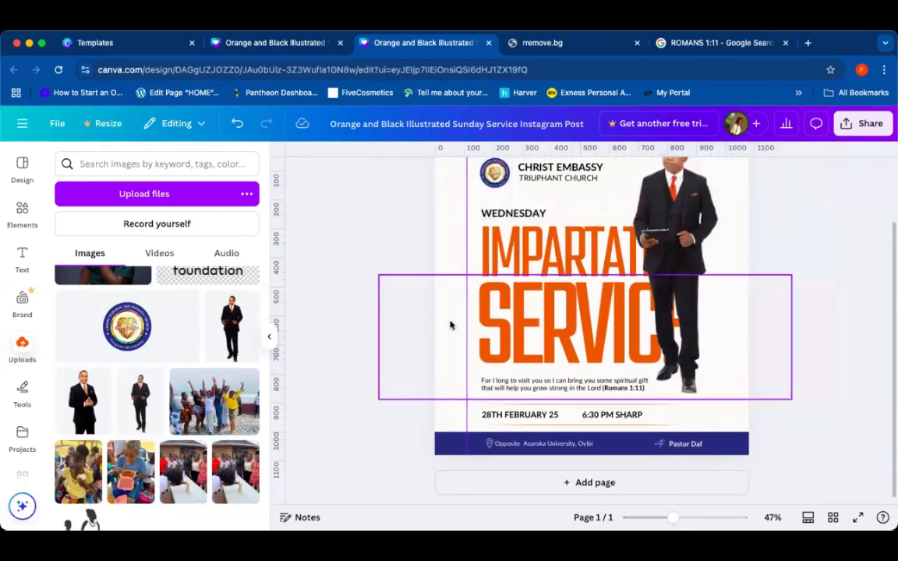
{"action": "scroll", "coordinate": [453, 324], "scroll_direction": "up", "scroll_amount": 2}
{"action": "left_click", "coordinate": [438, 218]}
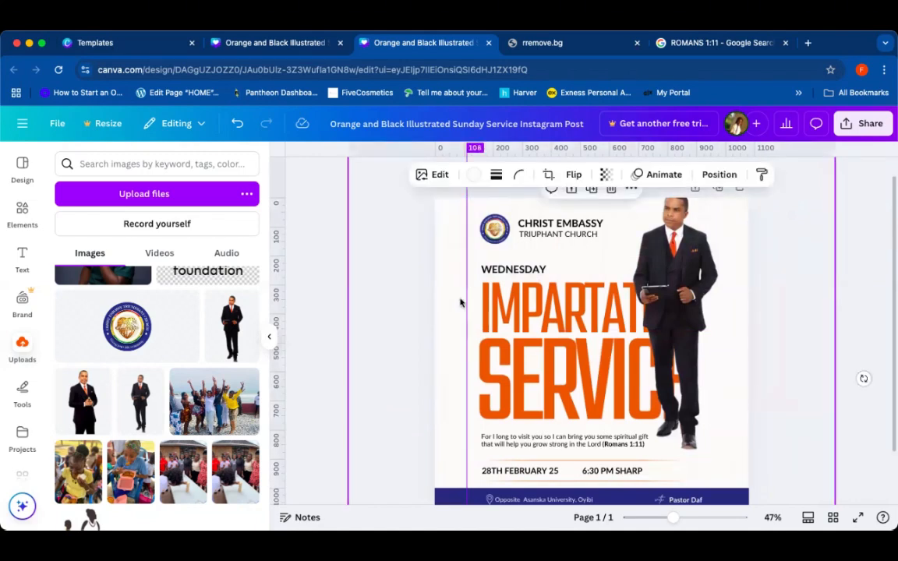
{"action": "scroll", "coordinate": [487, 422], "scroll_direction": "up", "scroll_amount": 5}
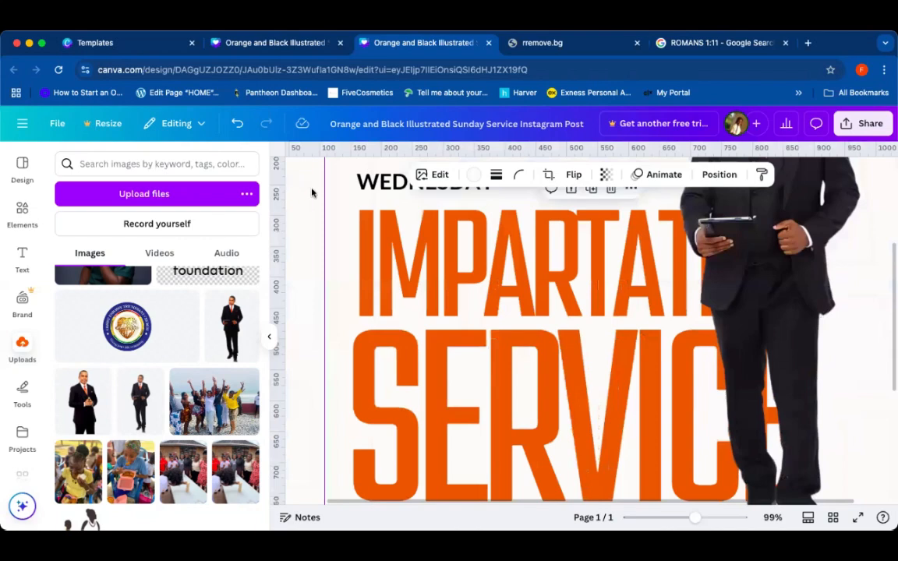
{"action": "left_click_drag", "start_coordinate": [312, 149], "coordinate": [313, 310]}
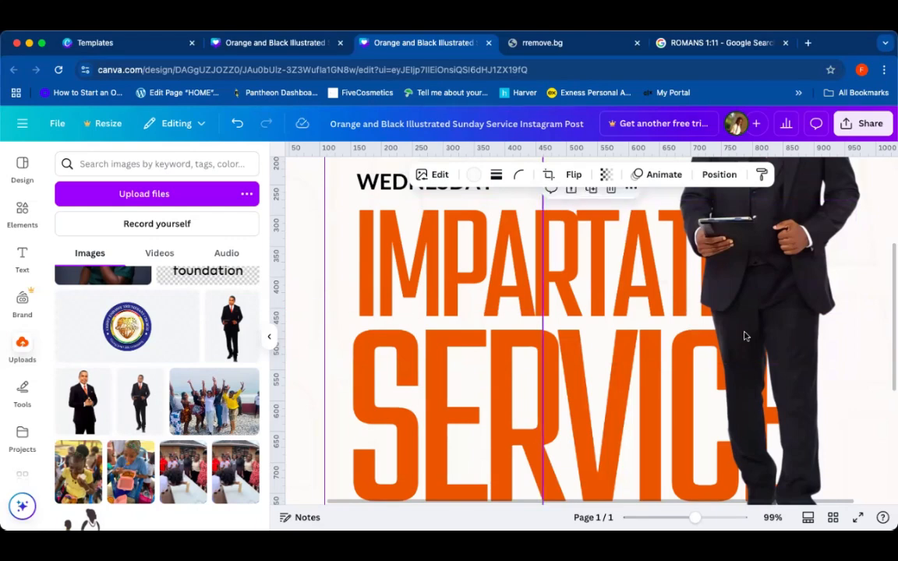
{"action": "scroll", "coordinate": [592, 343], "scroll_direction": "down", "scroll_amount": 5}
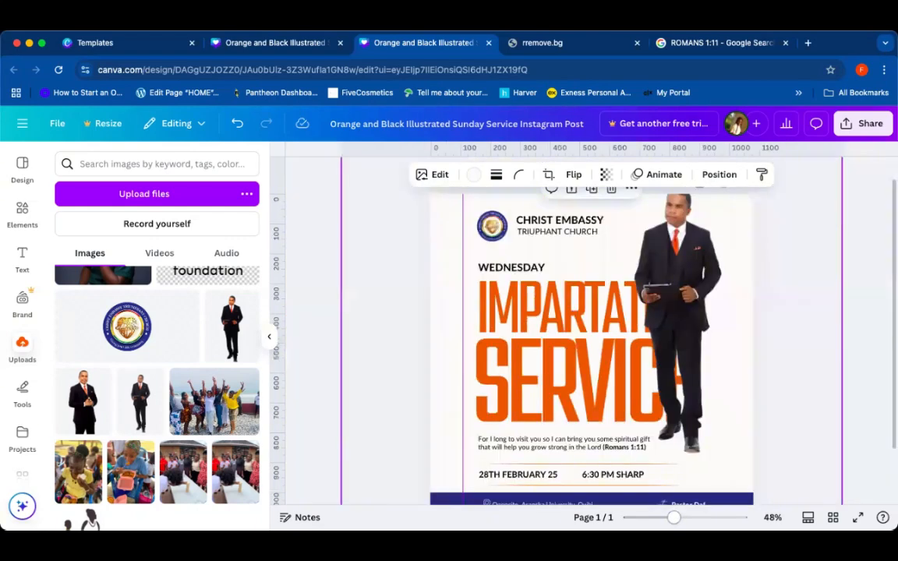
{"action": "scroll", "coordinate": [788, 352], "scroll_direction": "down", "scroll_amount": 3}
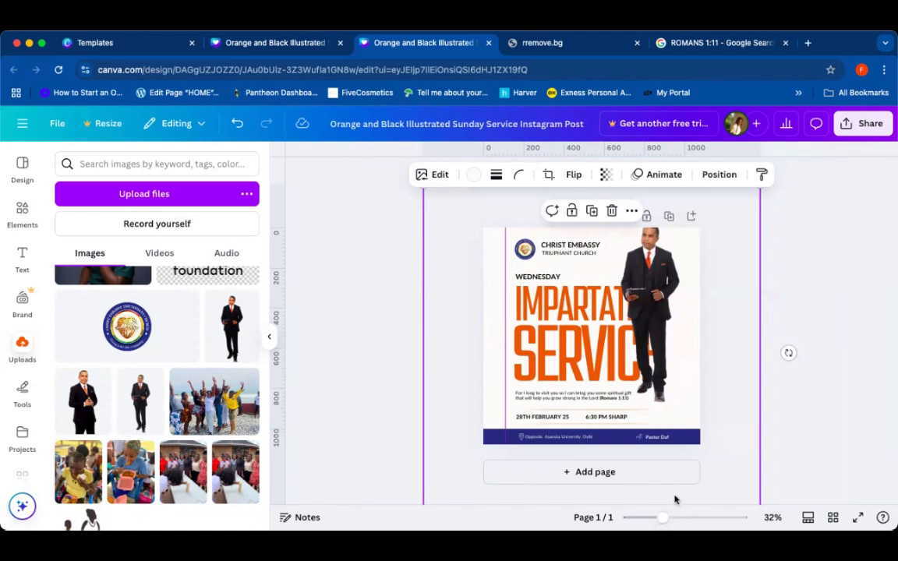
Step: Enlarge the speaker photo and move it to the lower right of the flyer, overlapping the title
{"action": "scroll", "coordinate": [788, 353], "scroll_direction": "up", "scroll_amount": 3}
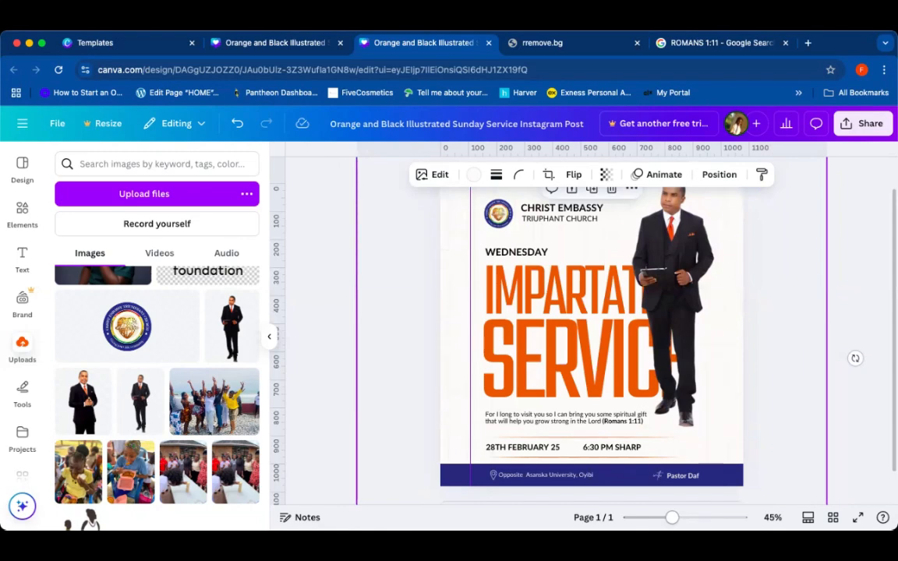
{"action": "scroll", "coordinate": [855, 358], "scroll_direction": "up", "scroll_amount": 3}
{"action": "scroll", "coordinate": [856, 356], "scroll_direction": "down", "scroll_amount": 2}
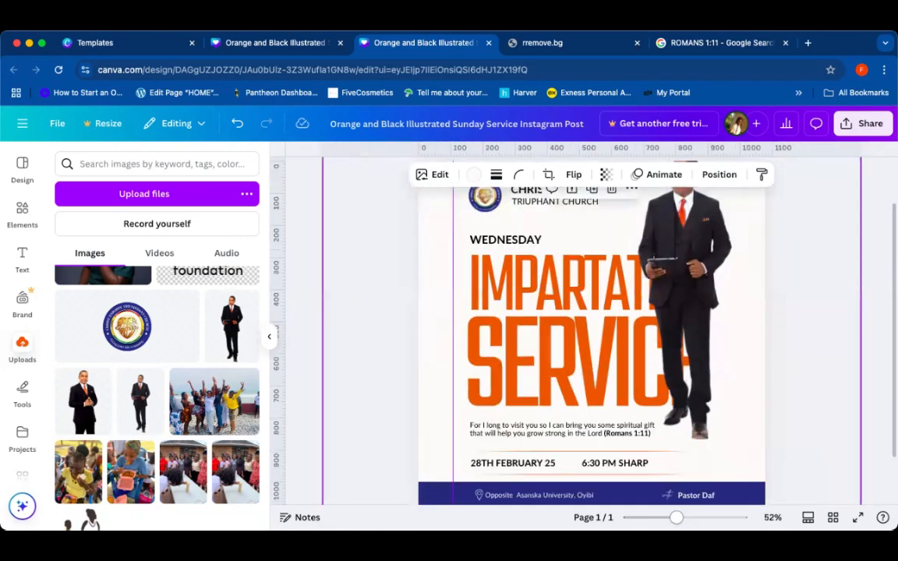
{"action": "left_click", "coordinate": [855, 355]}
{"action": "left_click_drag", "start_coordinate": [696, 234], "coordinate": [679, 325]}
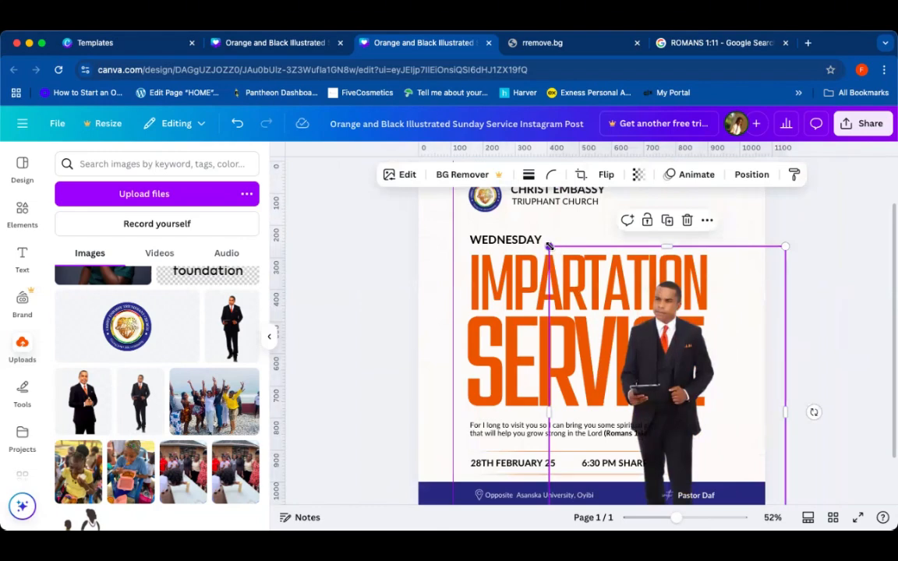
{"action": "left_click_drag", "start_coordinate": [548, 247], "coordinate": [292, 215]}
{"action": "left_click_drag", "start_coordinate": [614, 286], "coordinate": [692, 346]}
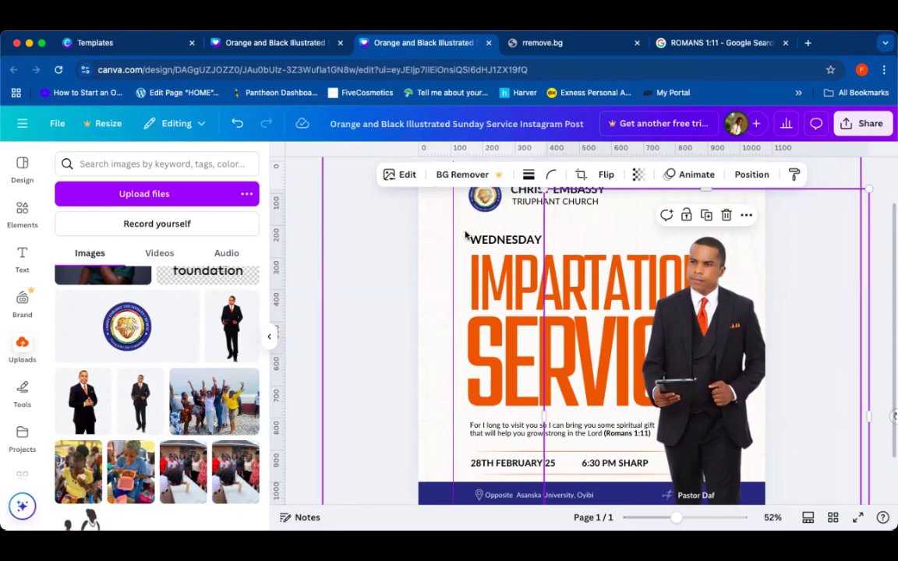
Step: Nudge the WEDNESDAY label down slightly
{"action": "left_click", "coordinate": [513, 241]}
{"action": "key", "text": "Down"}
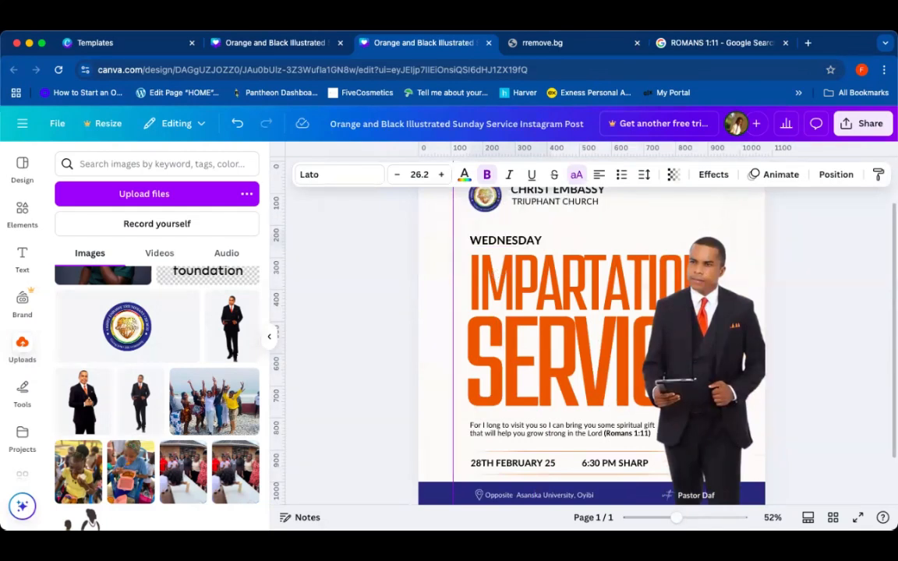
{"action": "key", "text": "Down"}
{"action": "key", "text": "Down"}
{"action": "key", "text": "Down"}
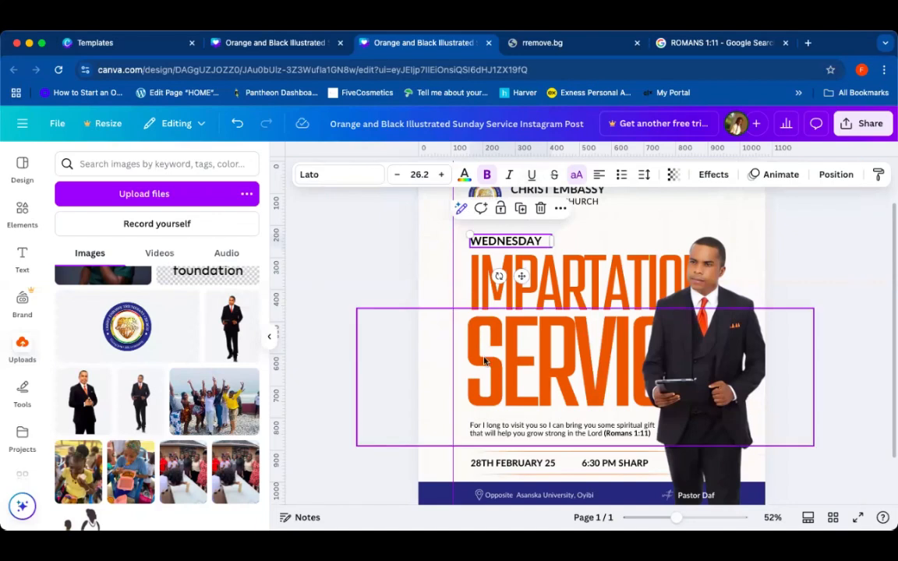
{"action": "left_click", "coordinate": [430, 223]}
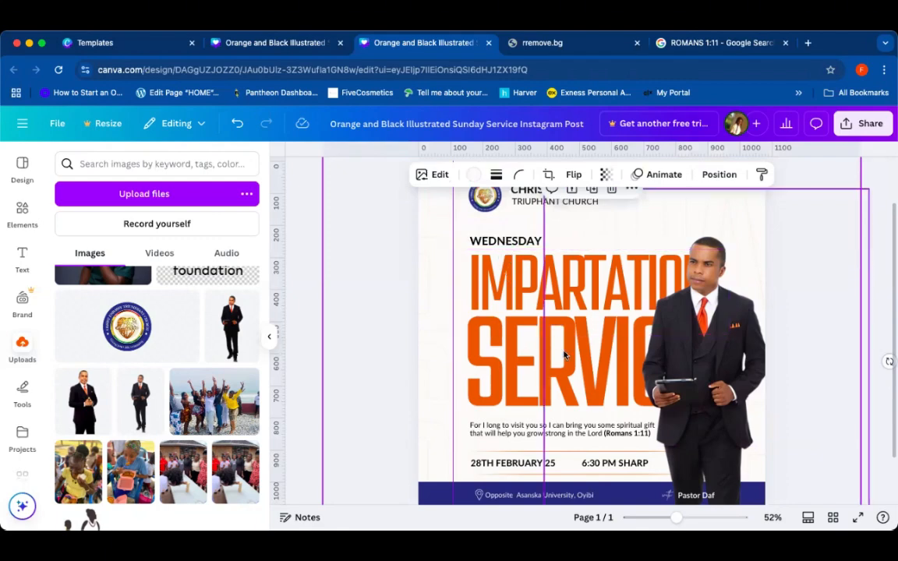
{"action": "left_click", "coordinate": [812, 354]}
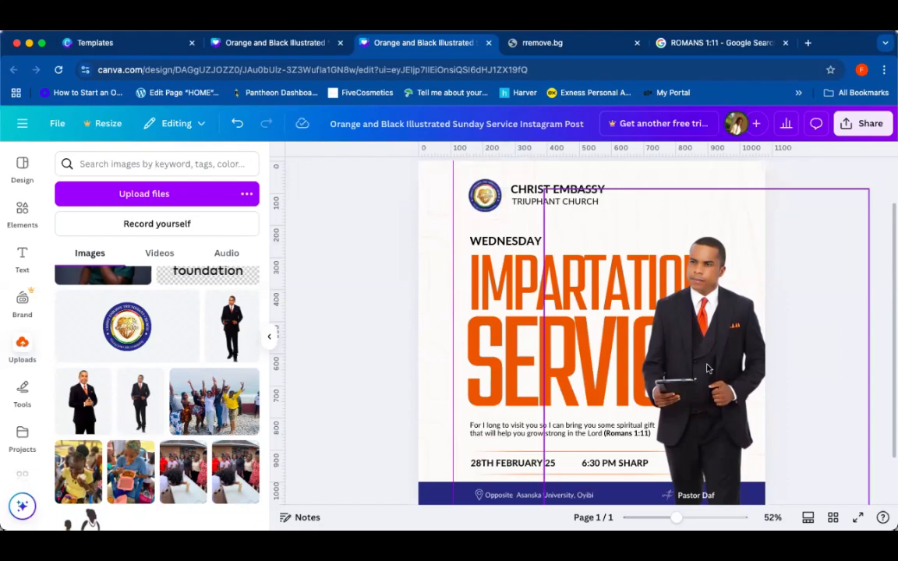
Step: Reorder layers so the speaker photo sits beneath the blue footer bar
{"action": "left_click", "coordinate": [420, 491]}
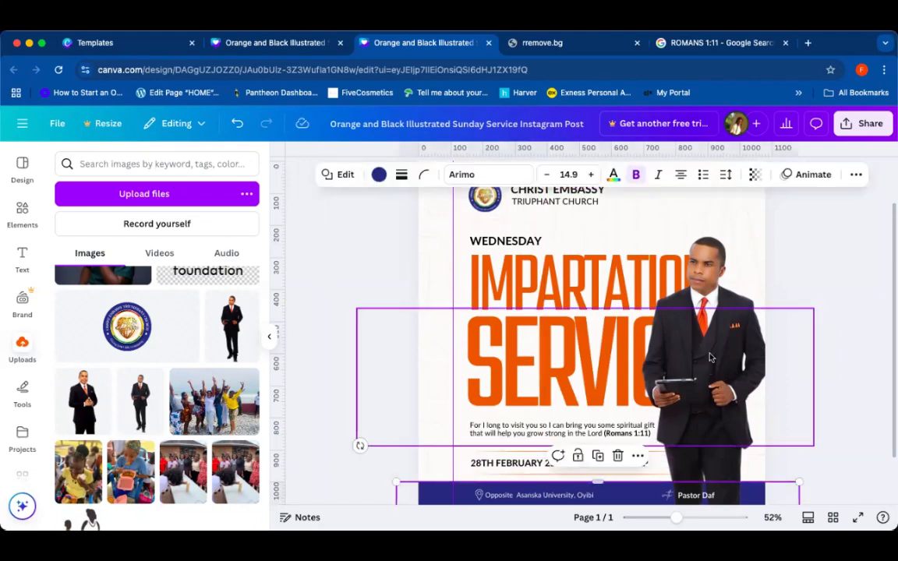
{"action": "left_click", "coordinate": [718, 340]}
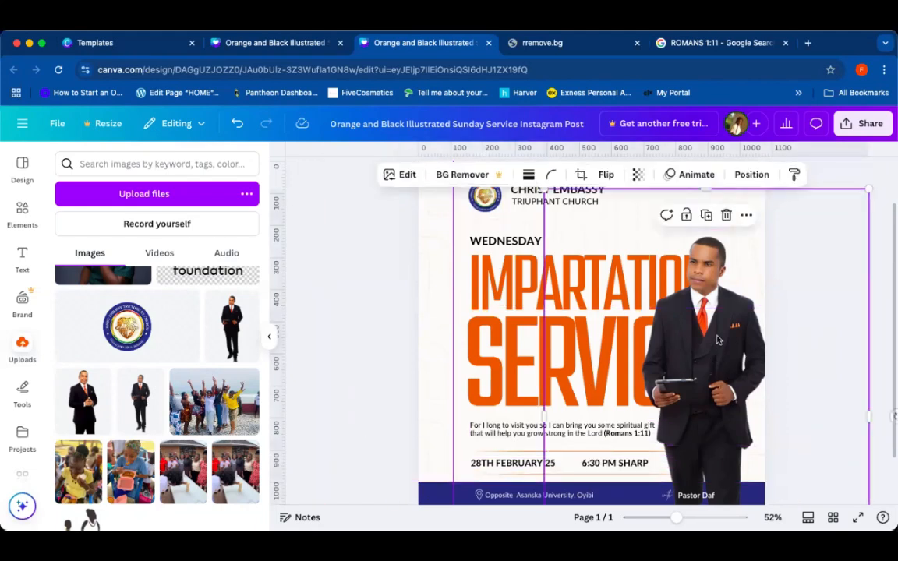
{"action": "left_click", "coordinate": [753, 175]}
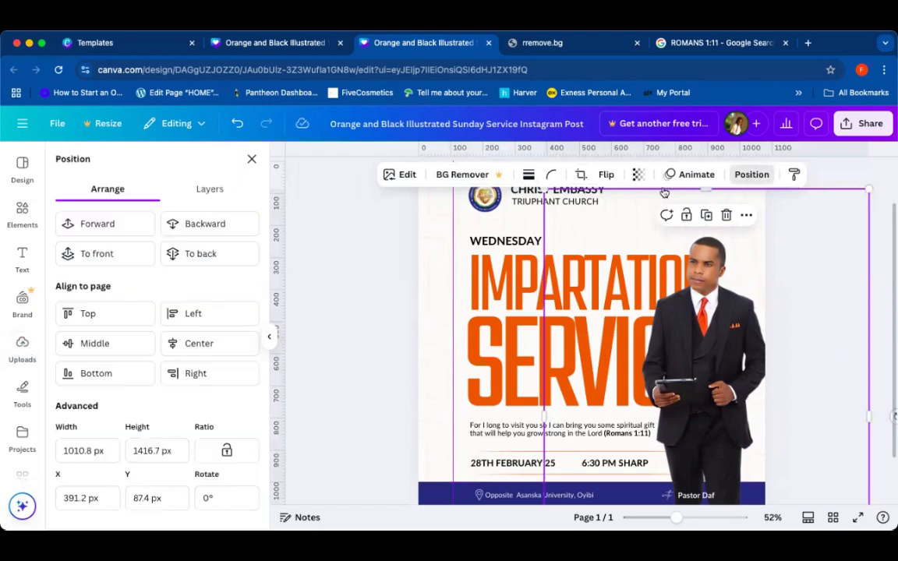
{"action": "left_click", "coordinate": [205, 198]}
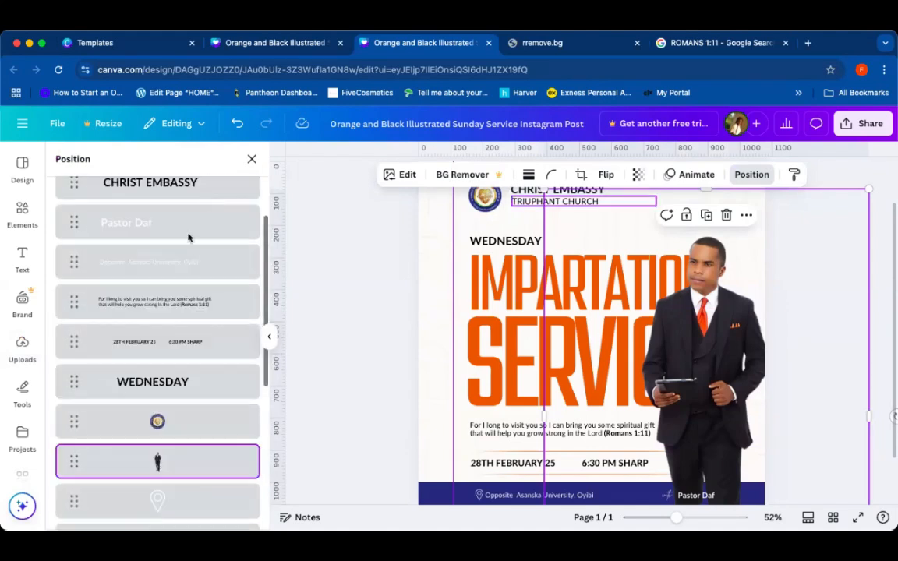
{"action": "scroll", "coordinate": [168, 443], "scroll_direction": "down", "scroll_amount": 2}
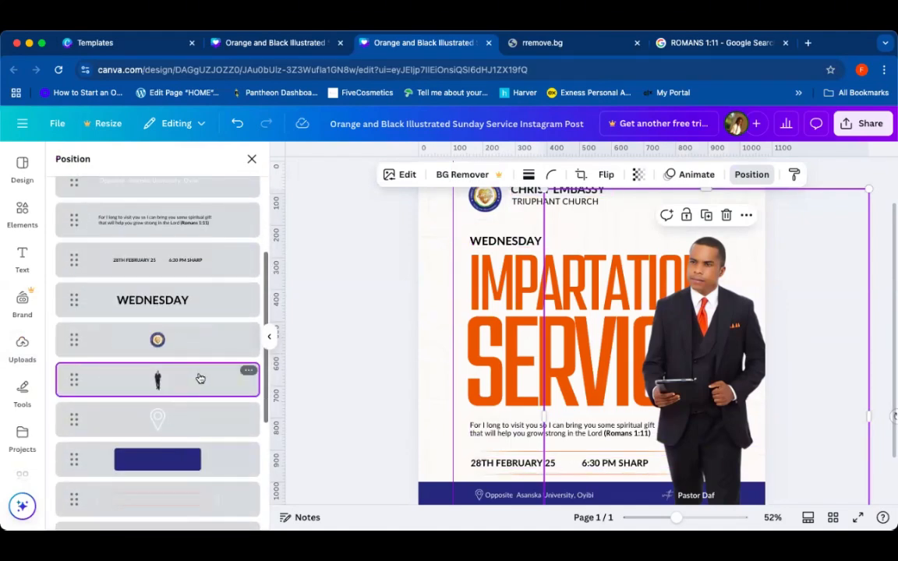
{"action": "left_click_drag", "start_coordinate": [197, 381], "coordinate": [190, 467]}
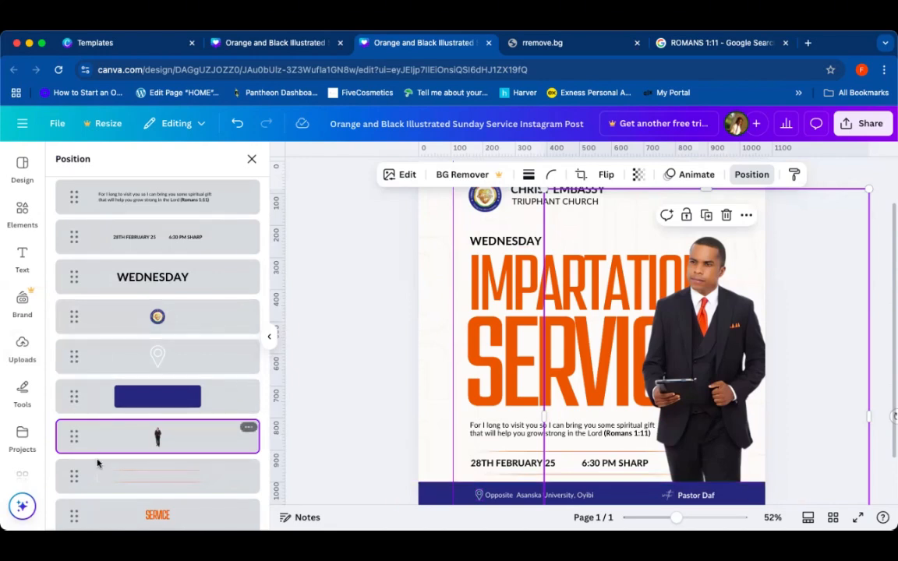
{"action": "left_click", "coordinate": [352, 364]}
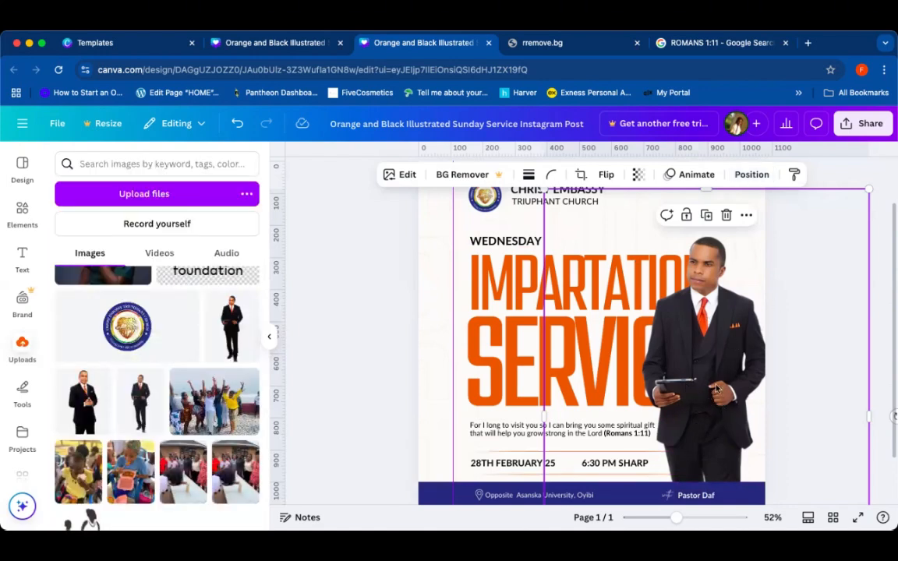
{"action": "left_click", "coordinate": [347, 279]}
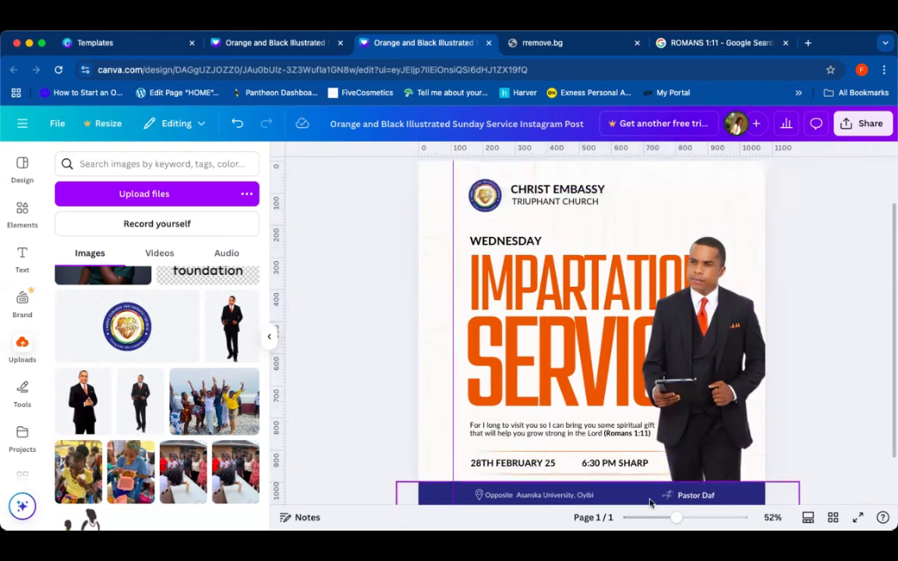
Step: Remove the vertical guide, select all flyer elements, shift them slightly left and nudge them up
{"action": "left_click_drag", "start_coordinate": [676, 518], "coordinate": [661, 518]}
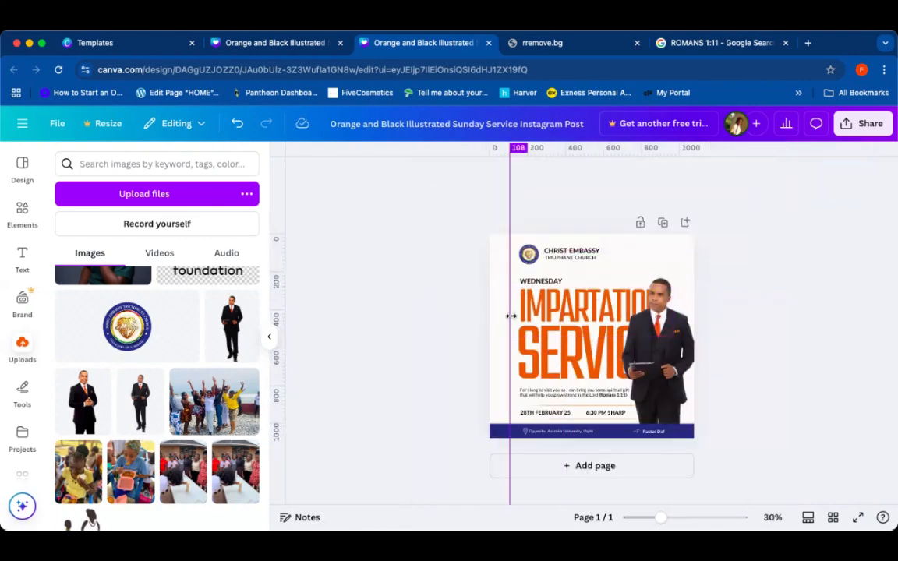
{"action": "left_click_drag", "start_coordinate": [510, 316], "coordinate": [372, 325]}
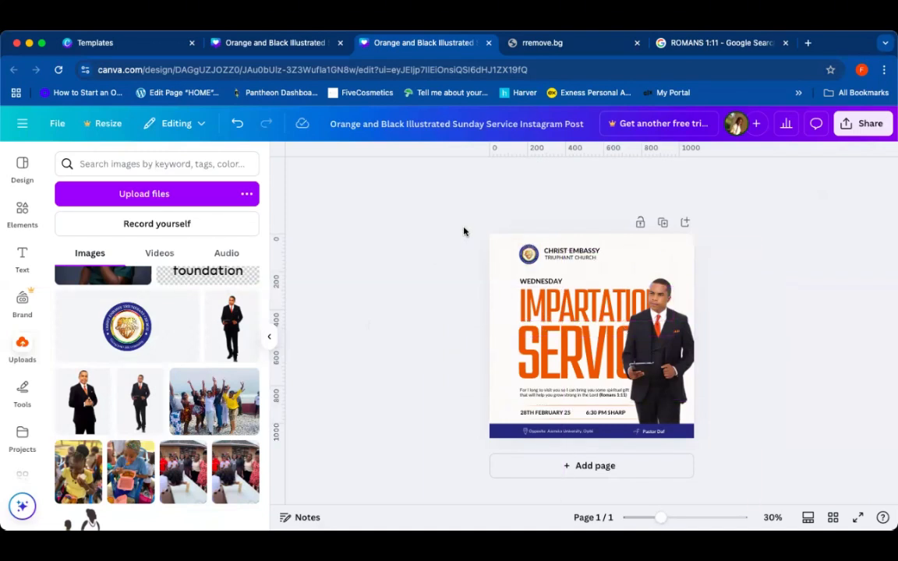
{"action": "left_click_drag", "start_coordinate": [464, 232], "coordinate": [698, 445]}
{"action": "left_click", "coordinate": [329, 293]}
{"action": "left_click_drag", "start_coordinate": [395, 208], "coordinate": [737, 445]}
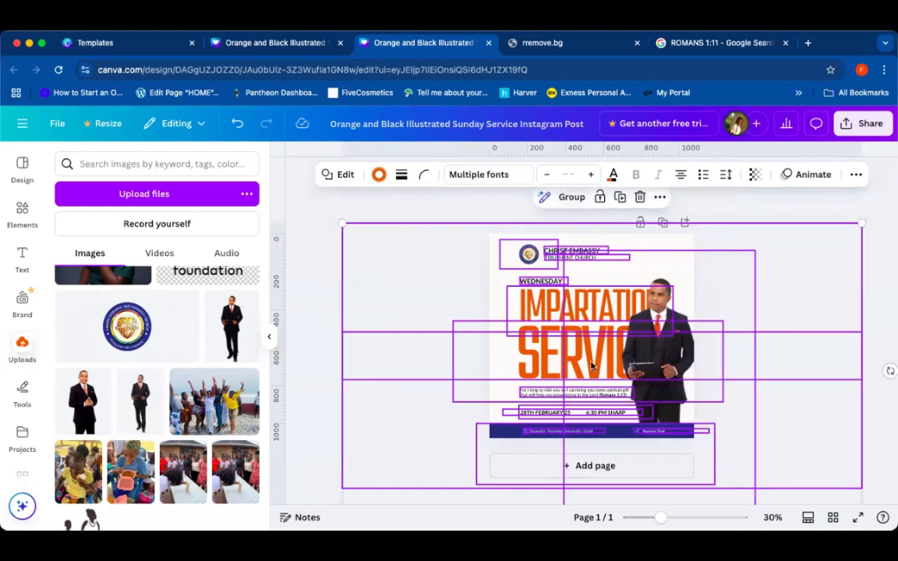
{"action": "left_click", "coordinate": [417, 263]}
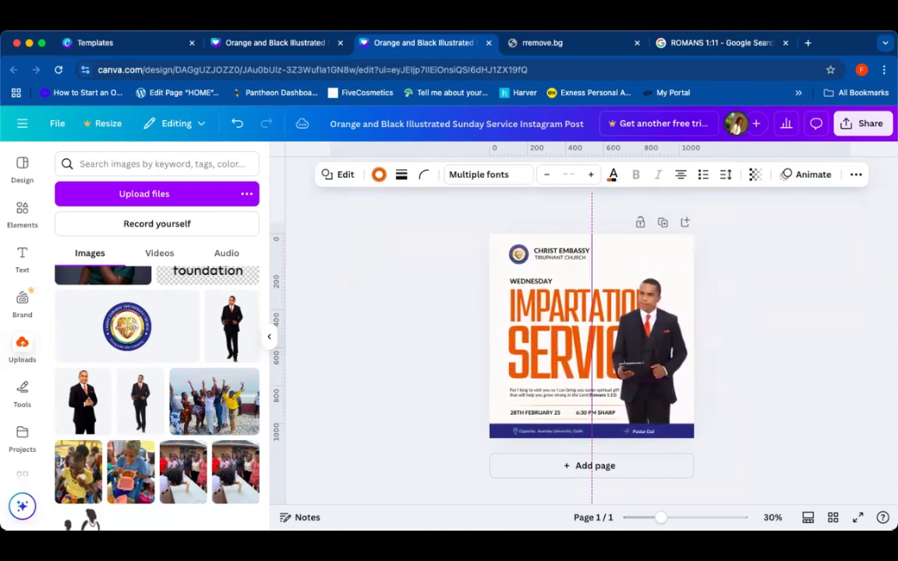
{"action": "key", "text": "ctrl+a"}
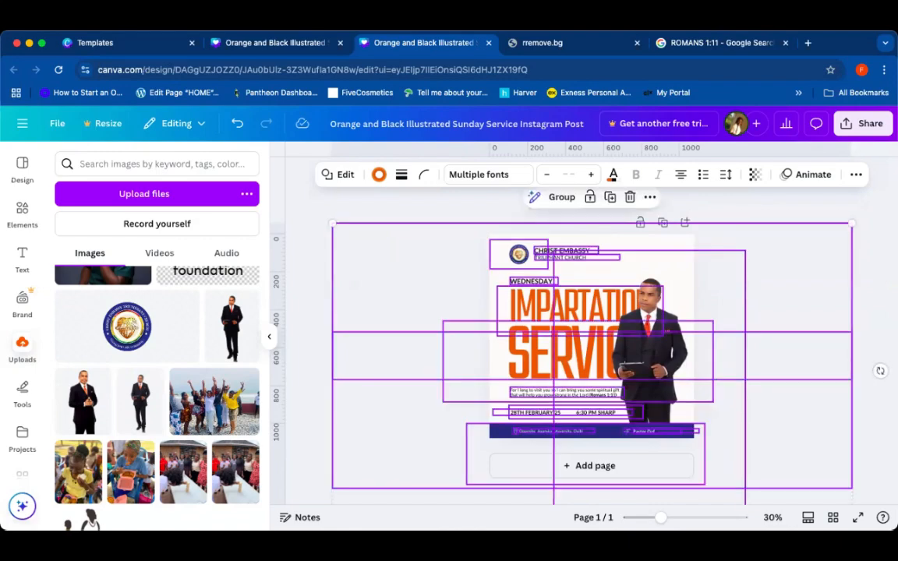
{"action": "key", "text": "Up"}
{"action": "key", "text": "Up"}
Step: Group all the flyer elements and then ungroup them again
{"action": "left_click", "coordinate": [559, 198]}
{"action": "left_click", "coordinate": [316, 276]}
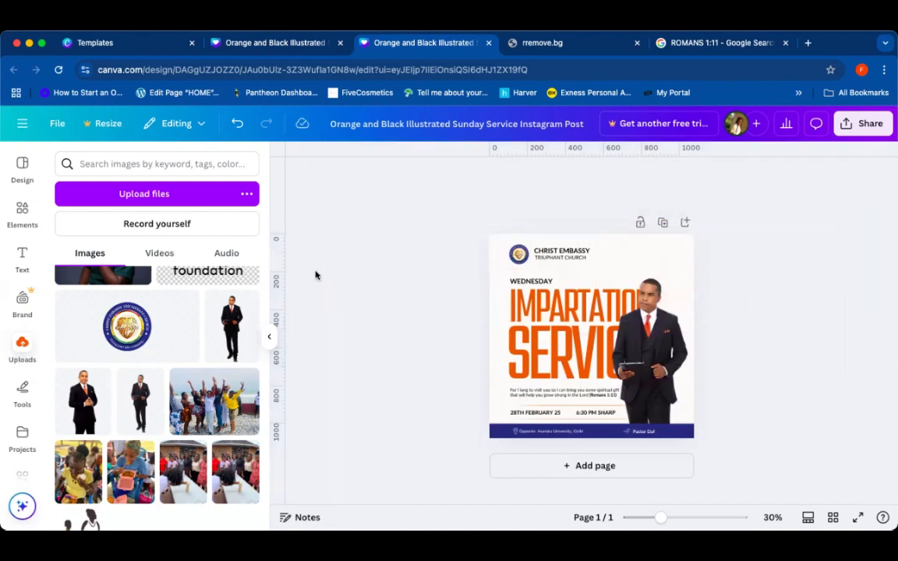
{"action": "left_click", "coordinate": [609, 297]}
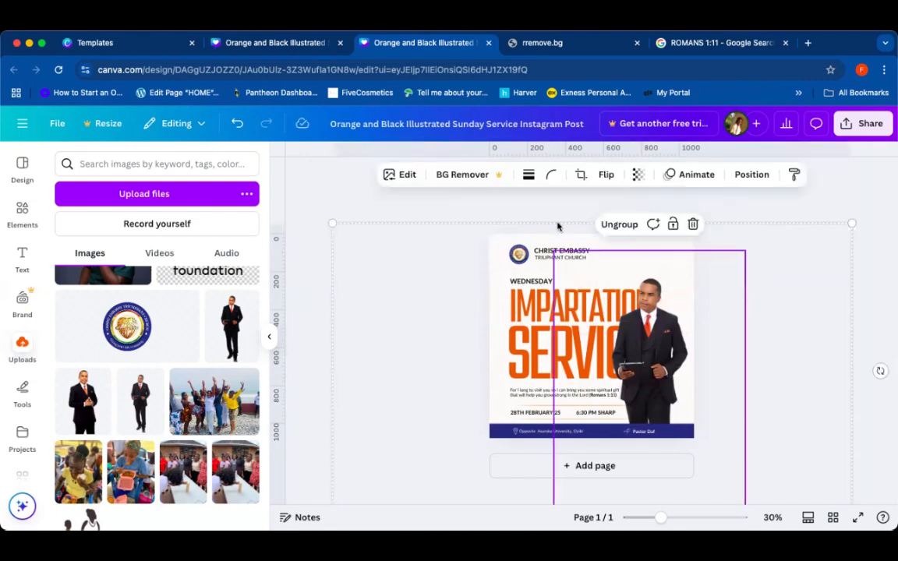
{"action": "left_click", "coordinate": [619, 225]}
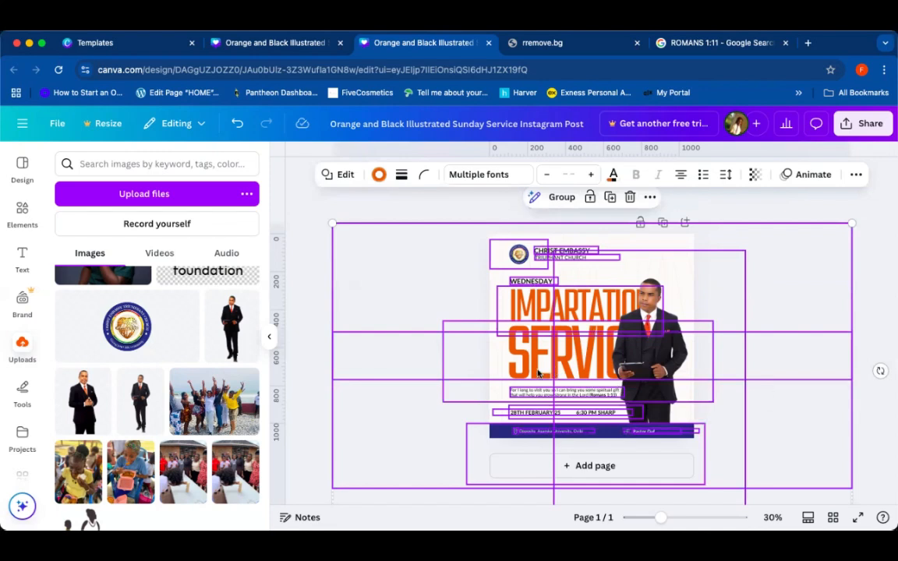
{"action": "left_click", "coordinate": [870, 257]}
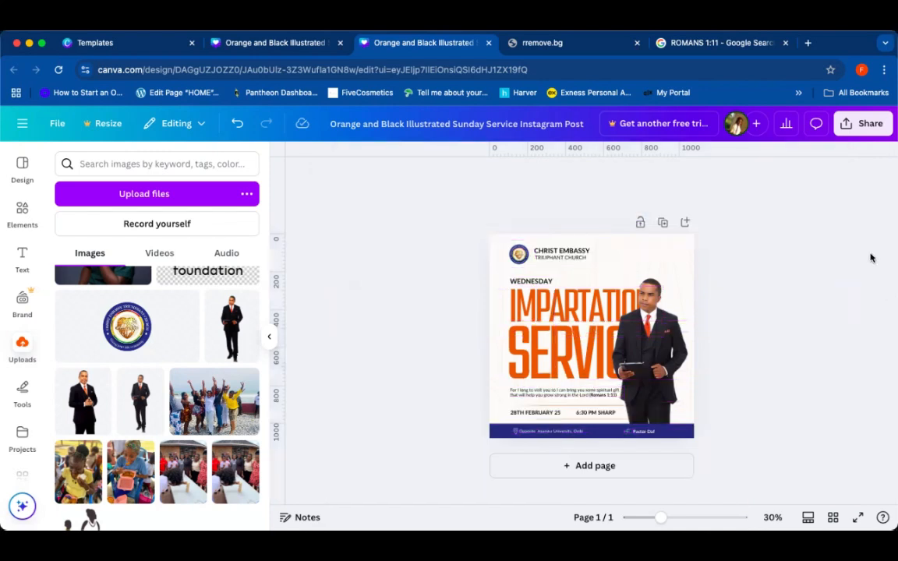